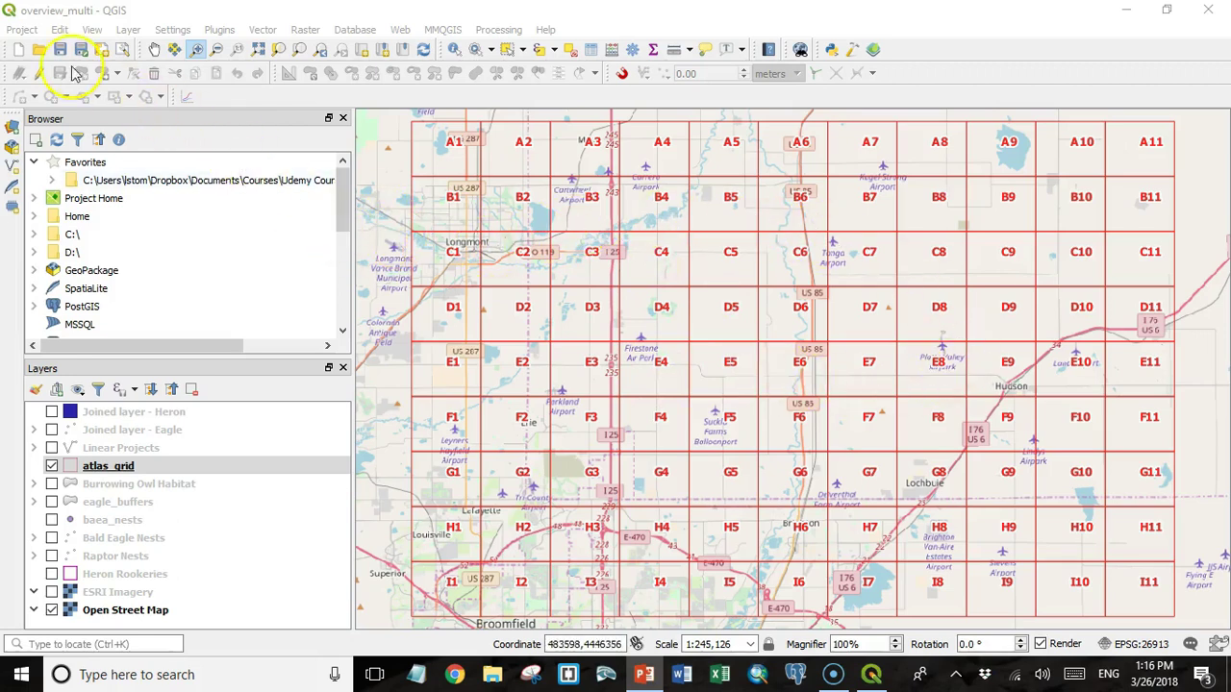
Step: Create a new report titled 'example' and maximize its layout window
click(22, 31)
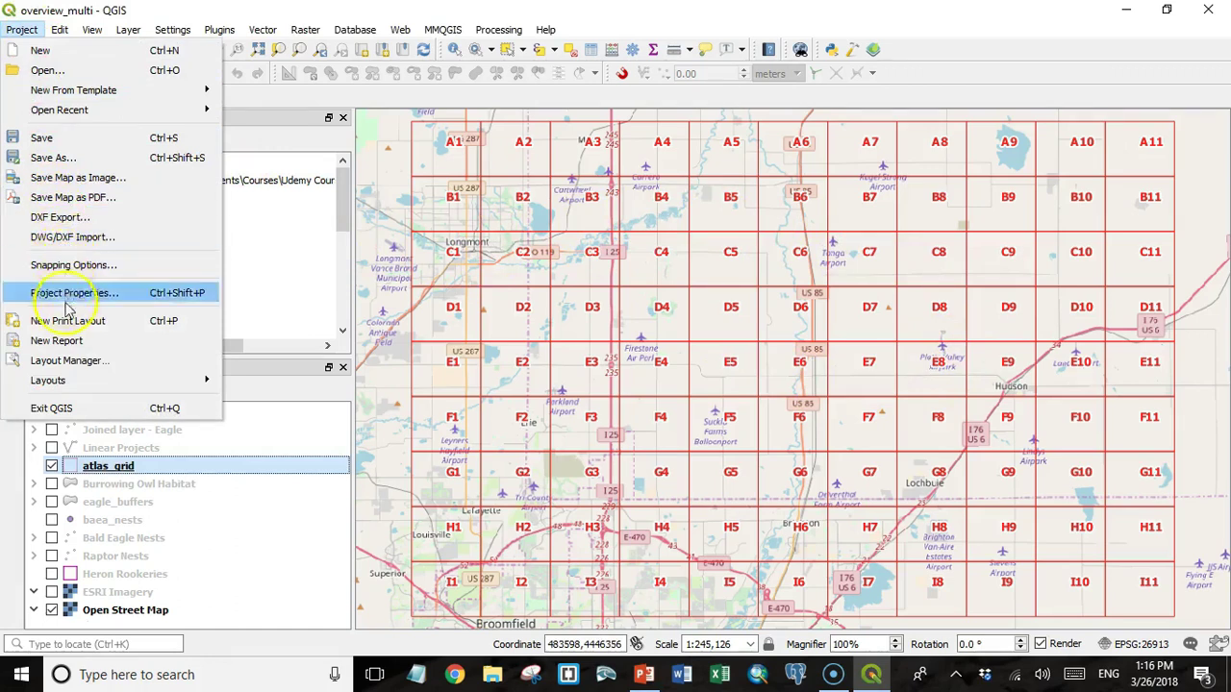
click(60, 343)
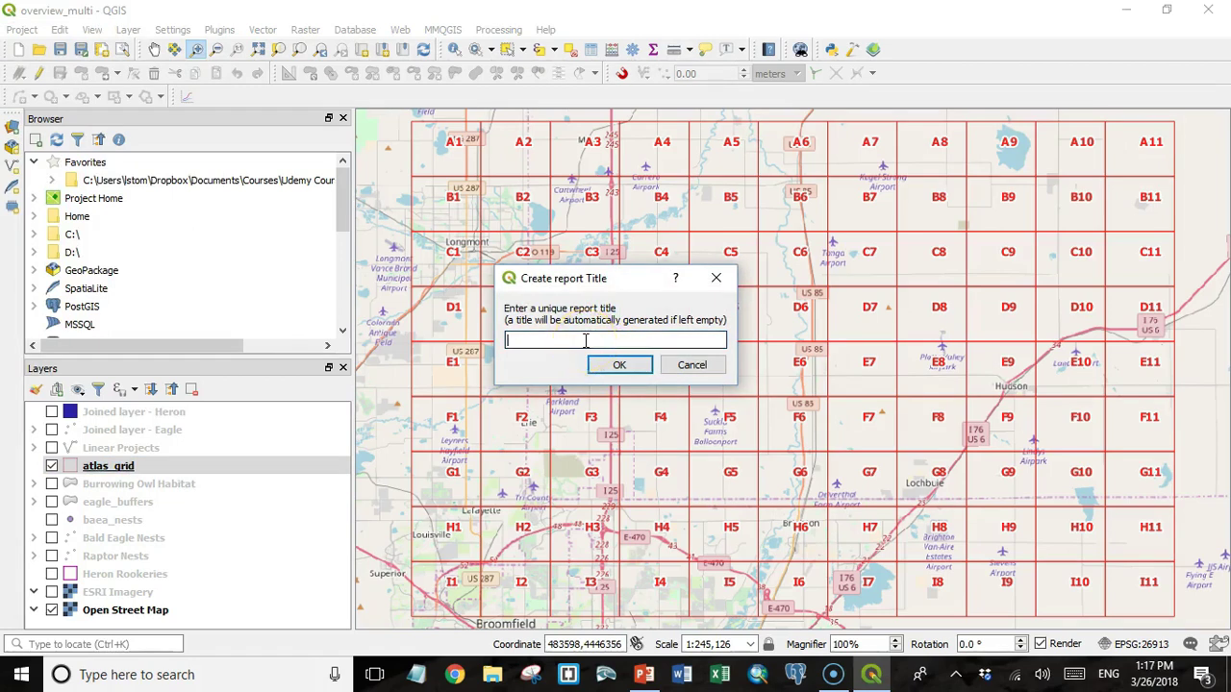
text(example)
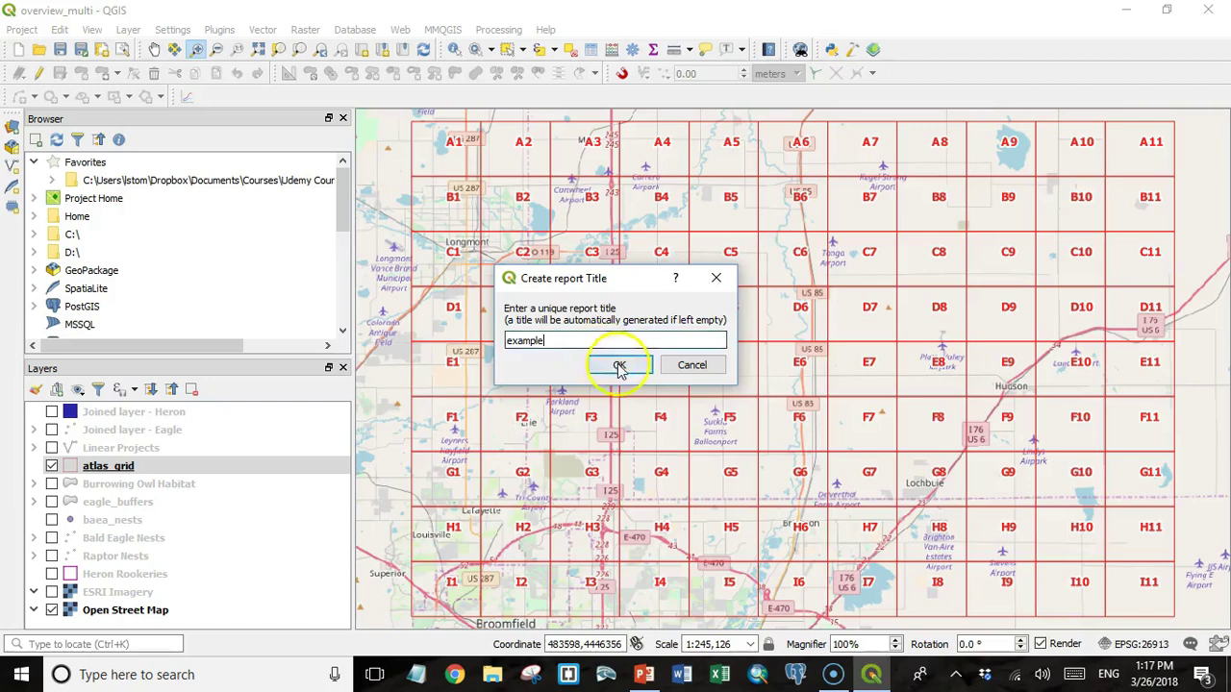
click(619, 365)
click(1053, 79)
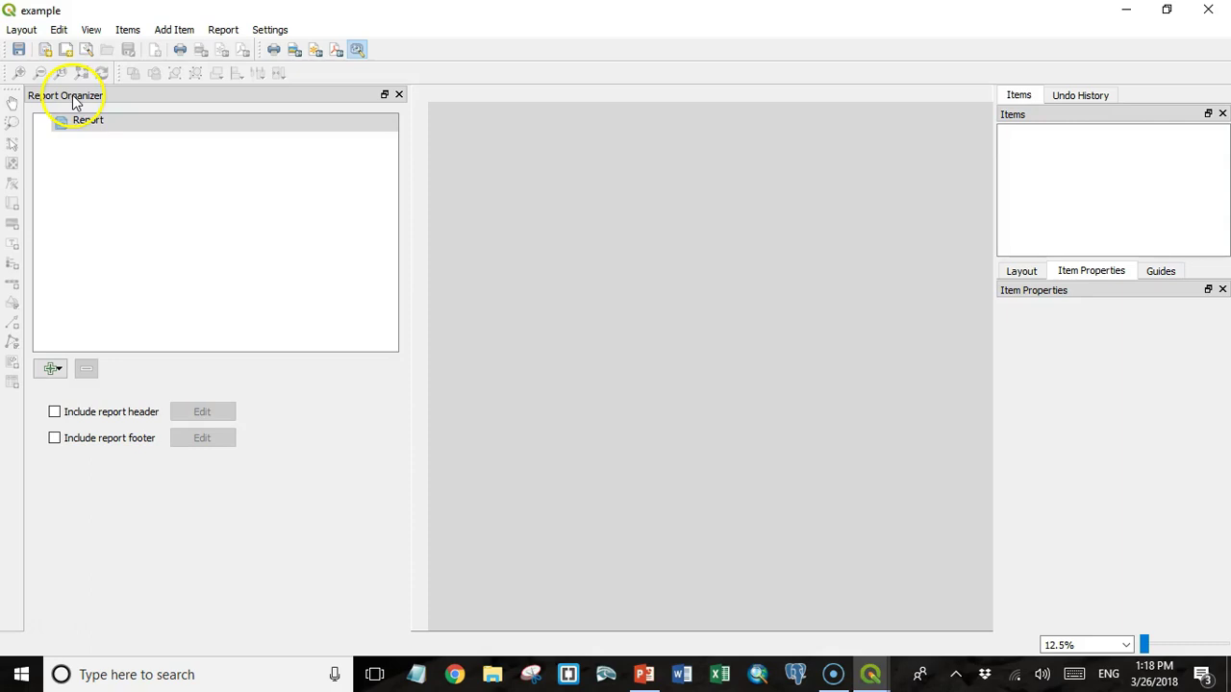
Step: Include a report header and open the header page for editing
click(88, 123)
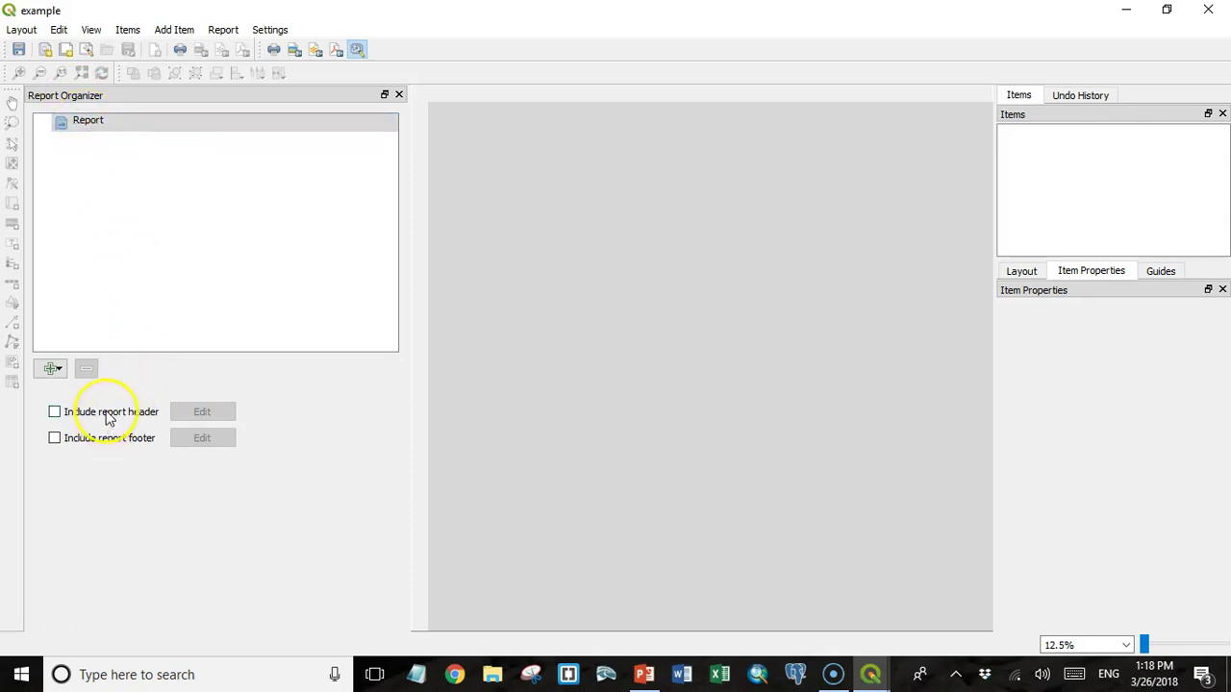
click(55, 414)
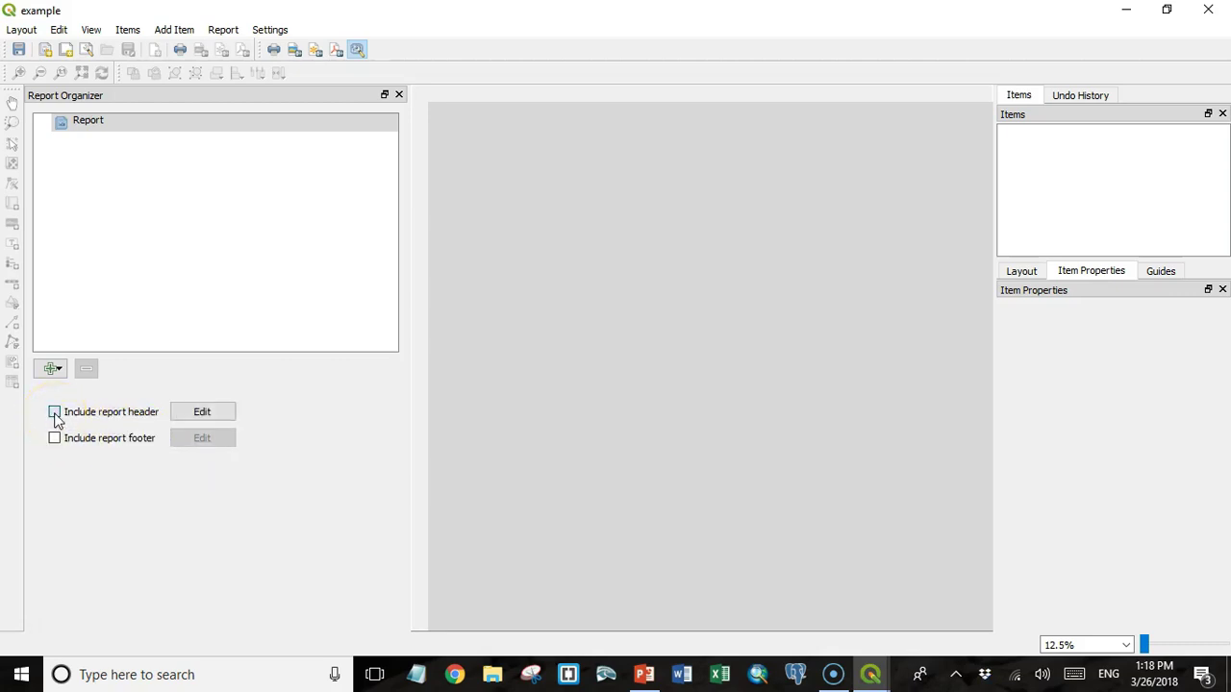
click(202, 413)
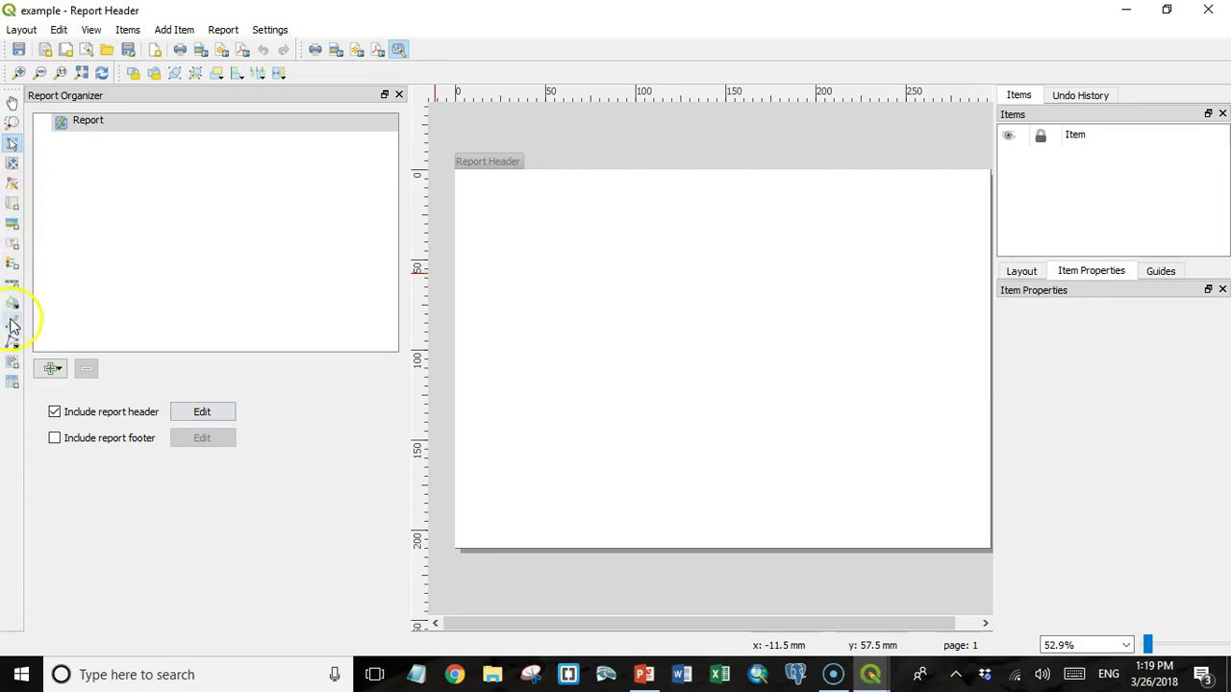
click(13, 380)
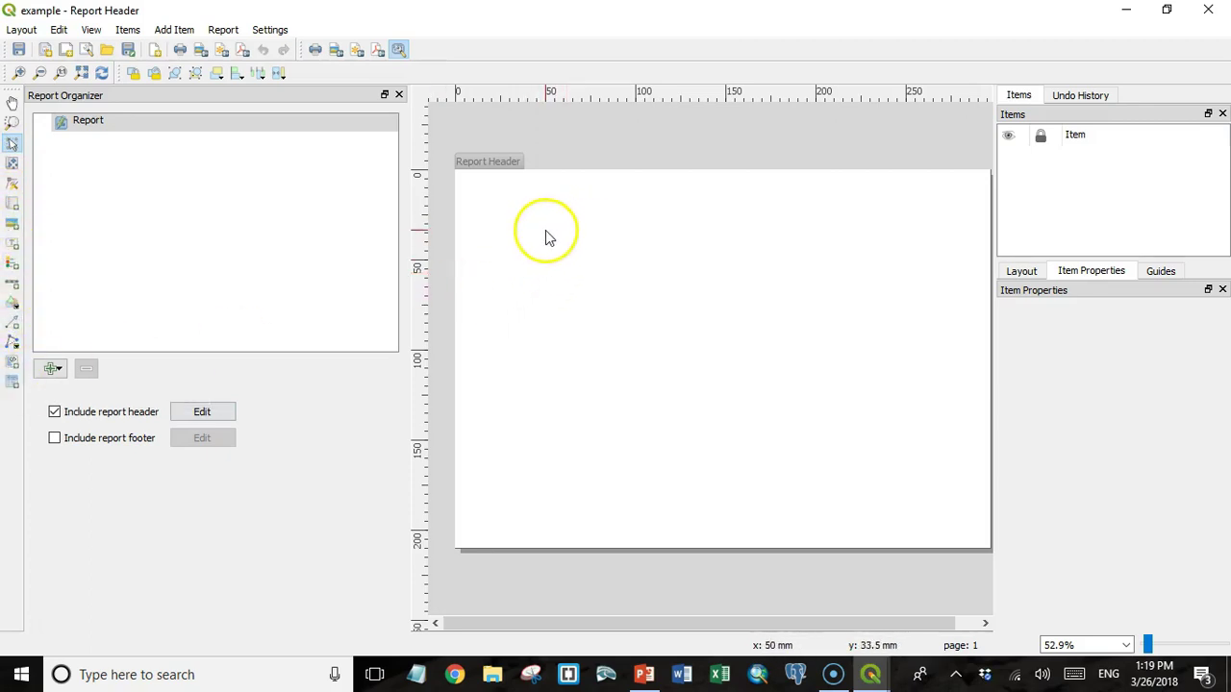
Step: Add a wide label near the page top reading 'DJ Basin Environmental constraints'
click(12, 244)
drag(500, 212, 962, 313)
drag(1107, 363, 1030, 349)
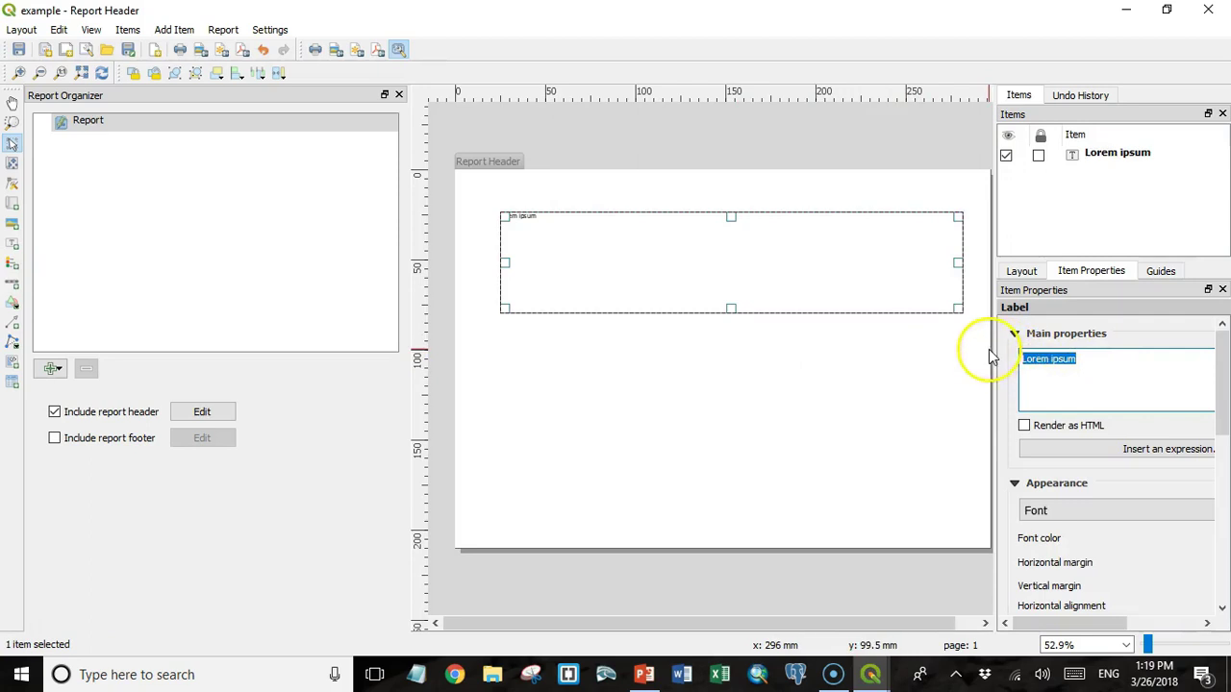
text(DJ Basin )
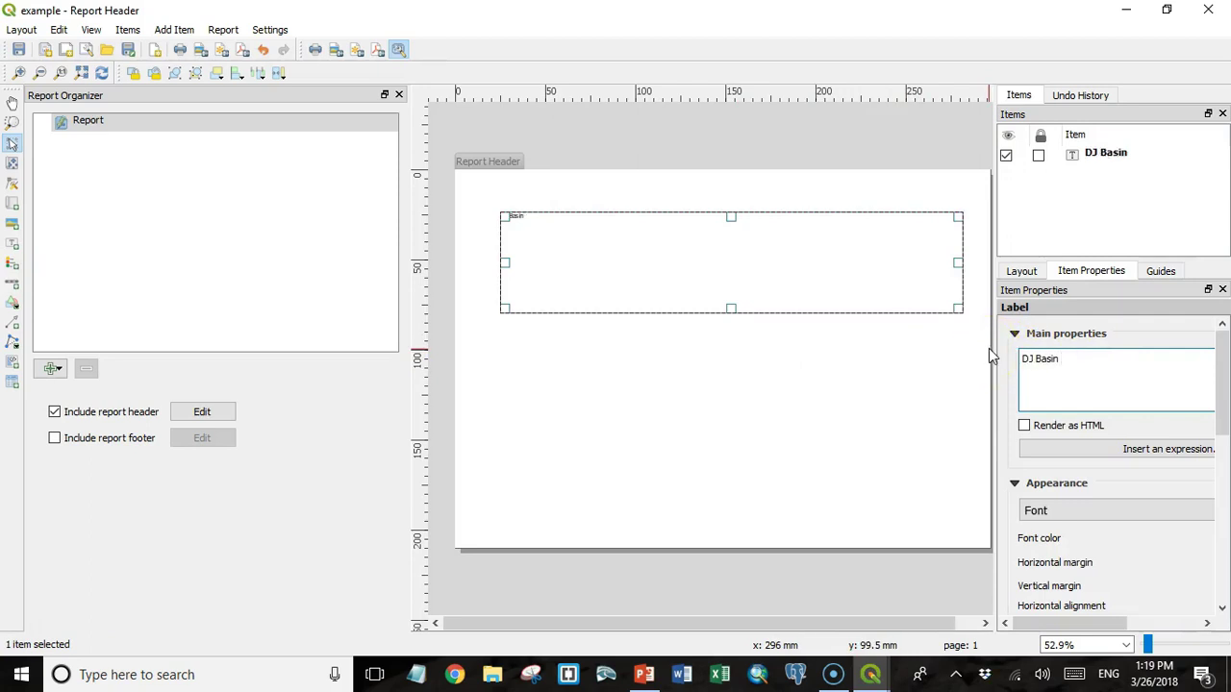
text(Environmental cons)
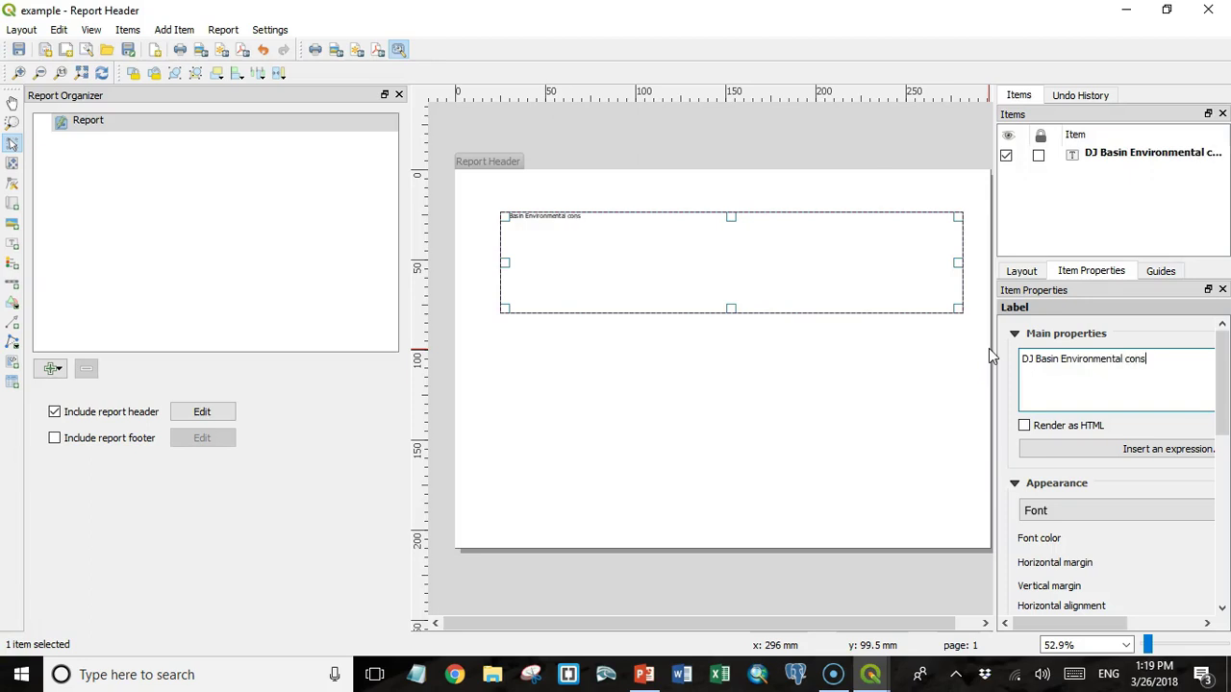
text(traints)
Step: Centre the title text horizontally and raise its font size to 28
scroll(1058, 462, down, 3)
click(1067, 516)
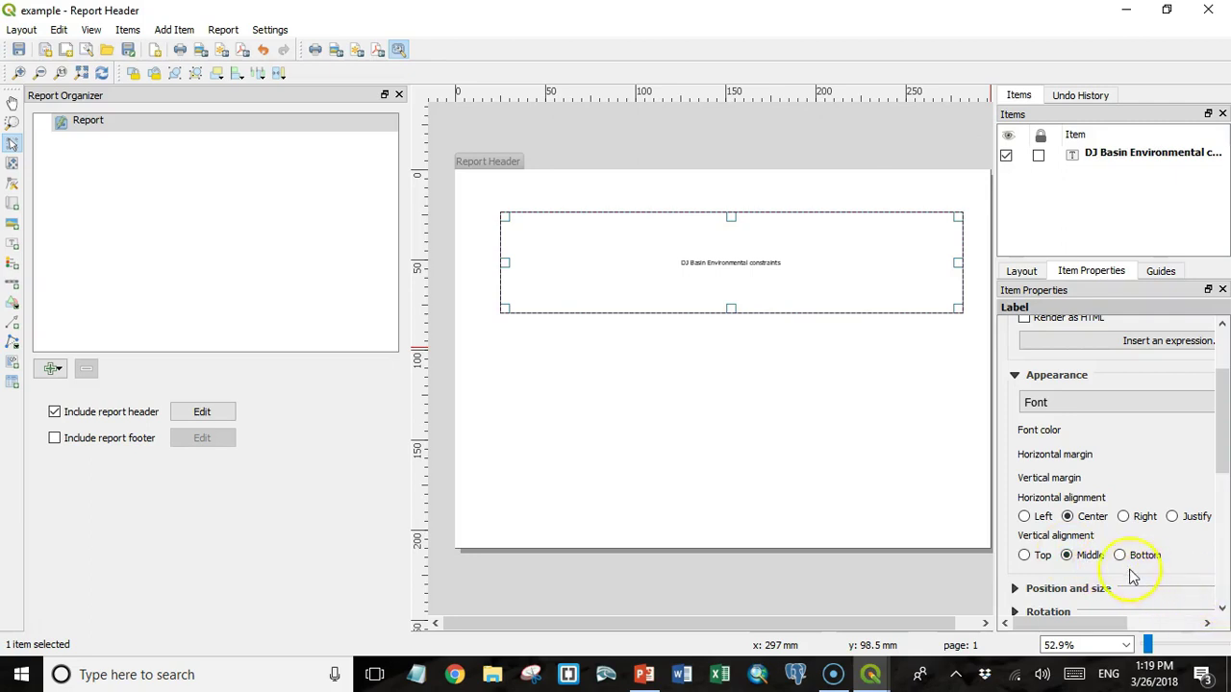
drag(993, 357, 846, 357)
click(899, 404)
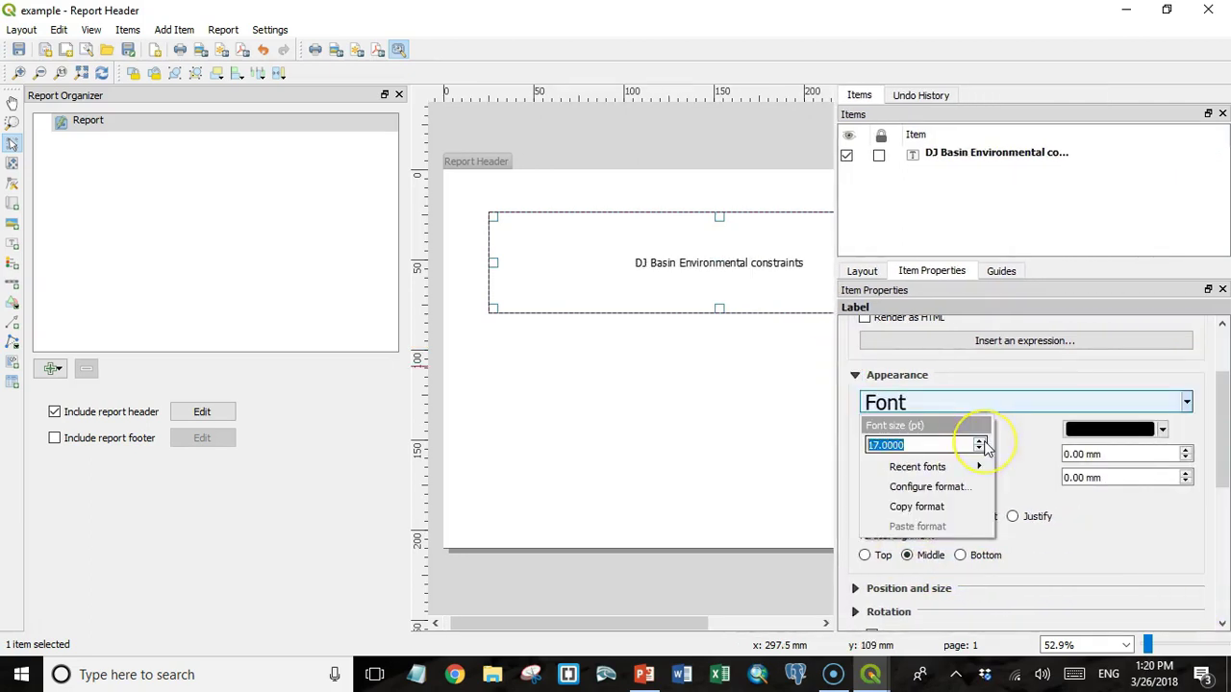
scroll(983, 445, up, 12)
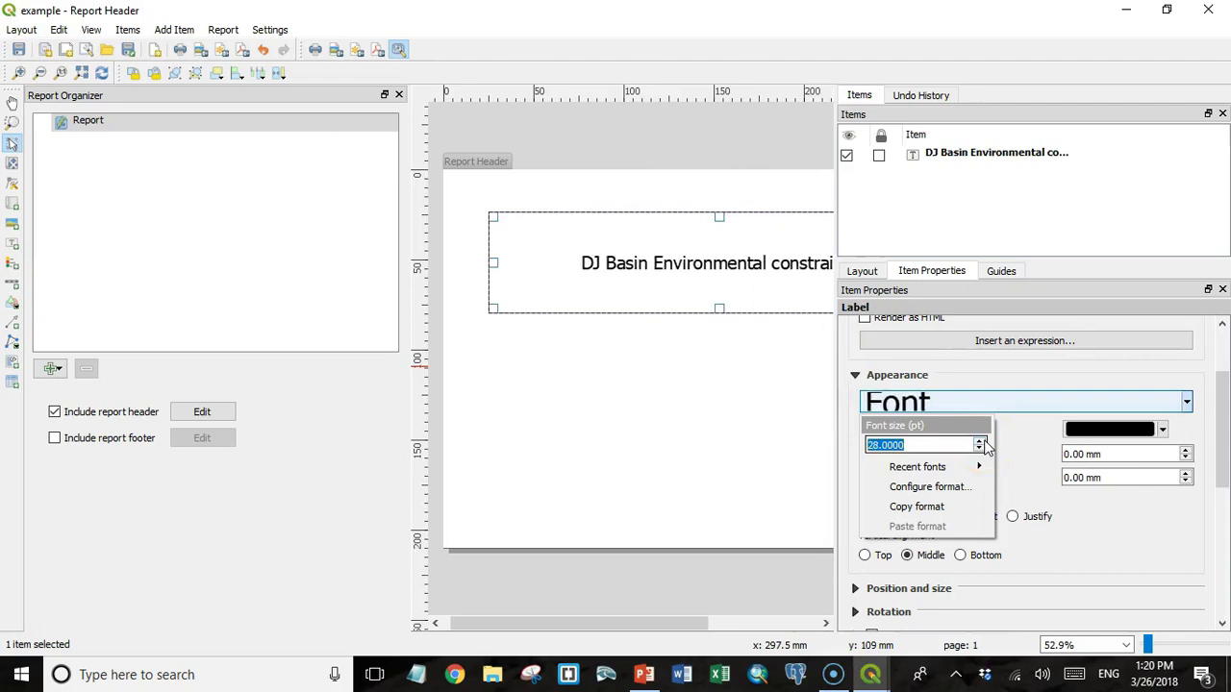
Step: Place the random_site_3.jpg picture in a frame below the header title
click(13, 224)
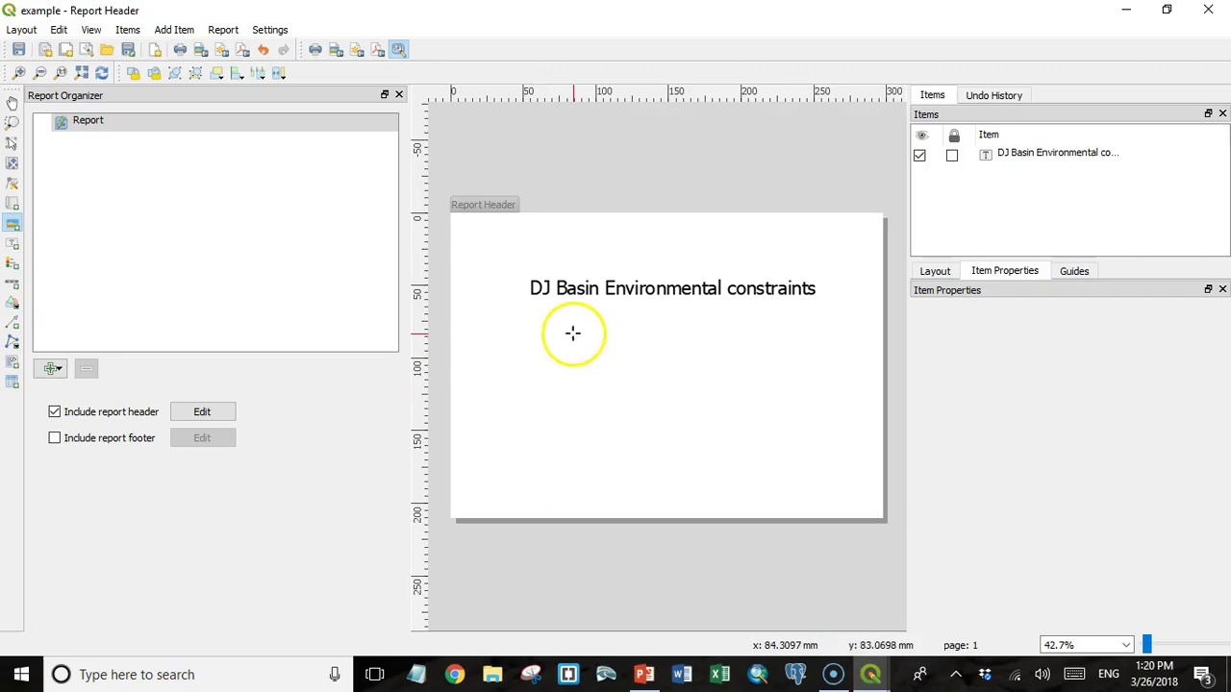
drag(573, 334, 767, 416)
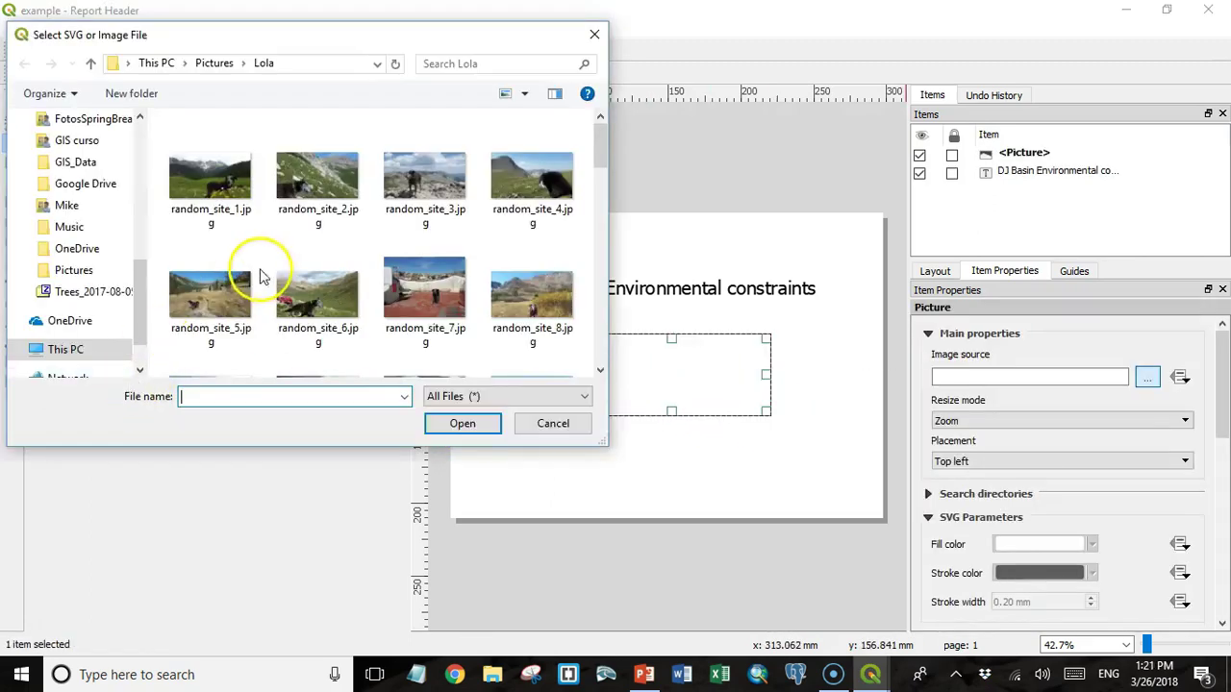
double_click(390, 186)
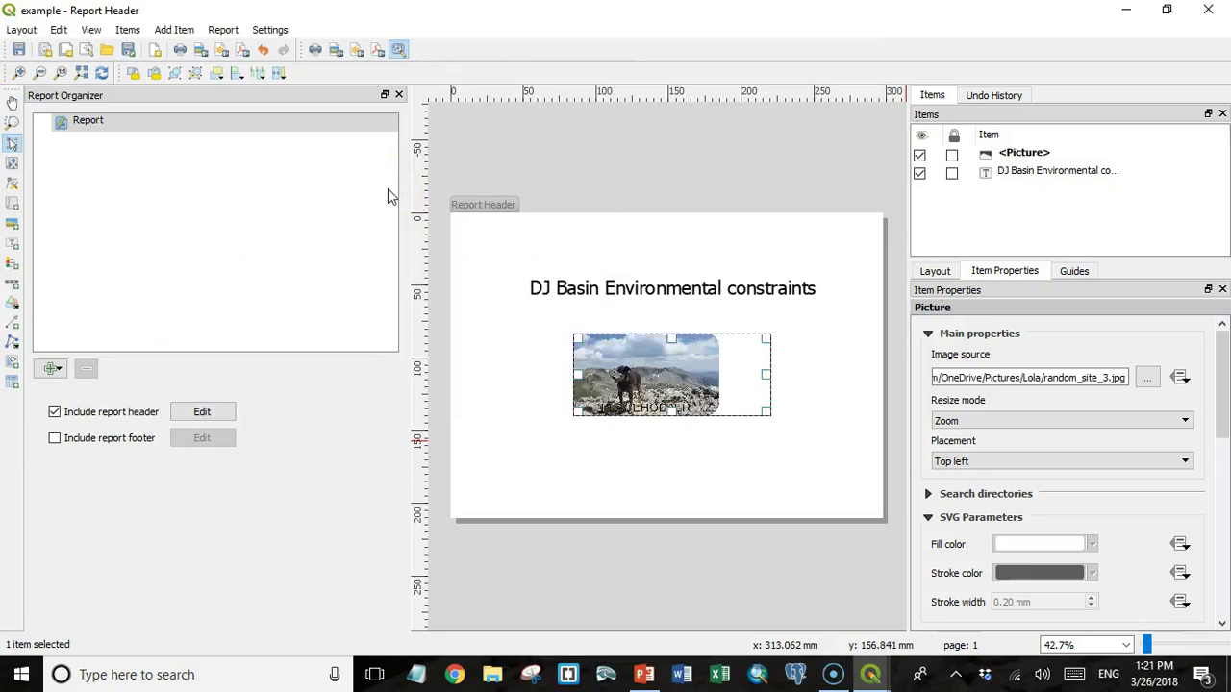
Step: Add a small label reading 'Randome Environemntal' near the page's lower right
click(13, 243)
drag(612, 497, 836, 496)
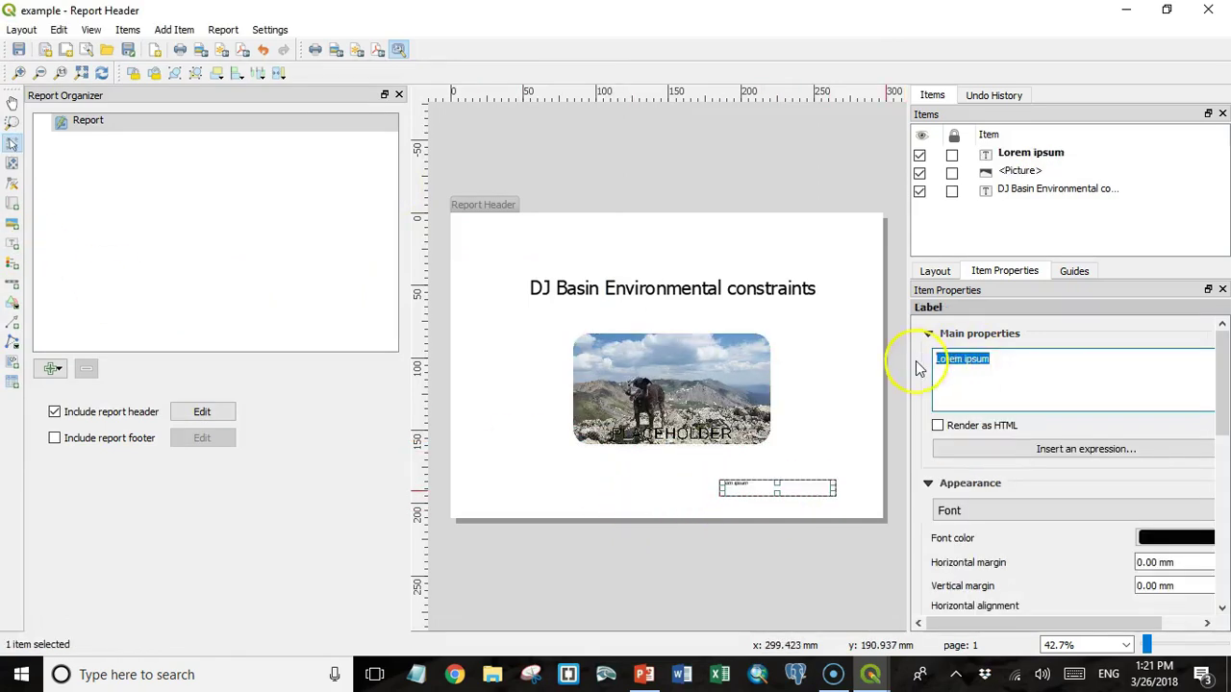
text(Randome En)
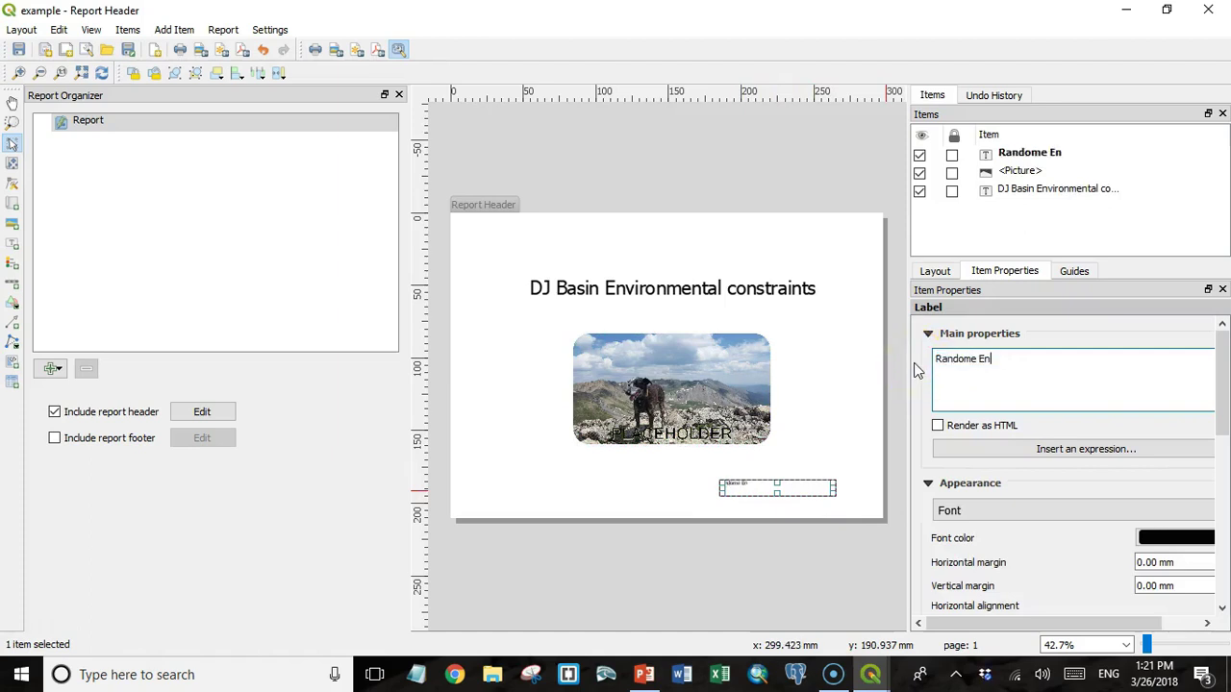
text(vironemntal)
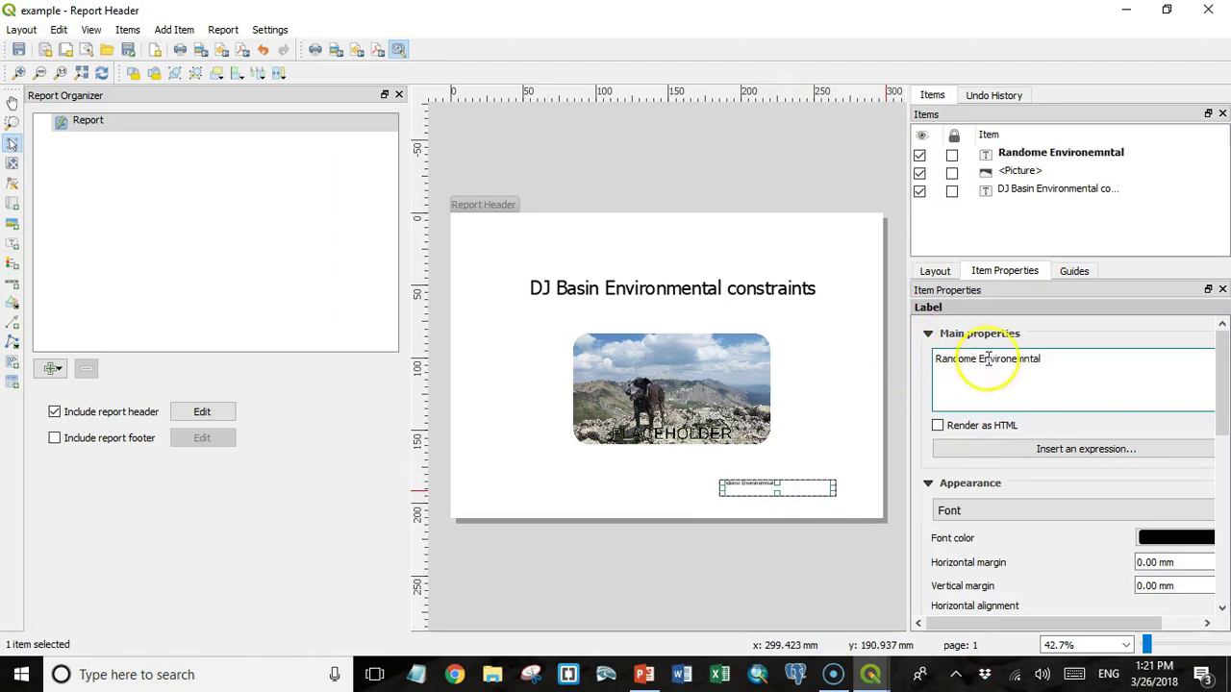
click(822, 574)
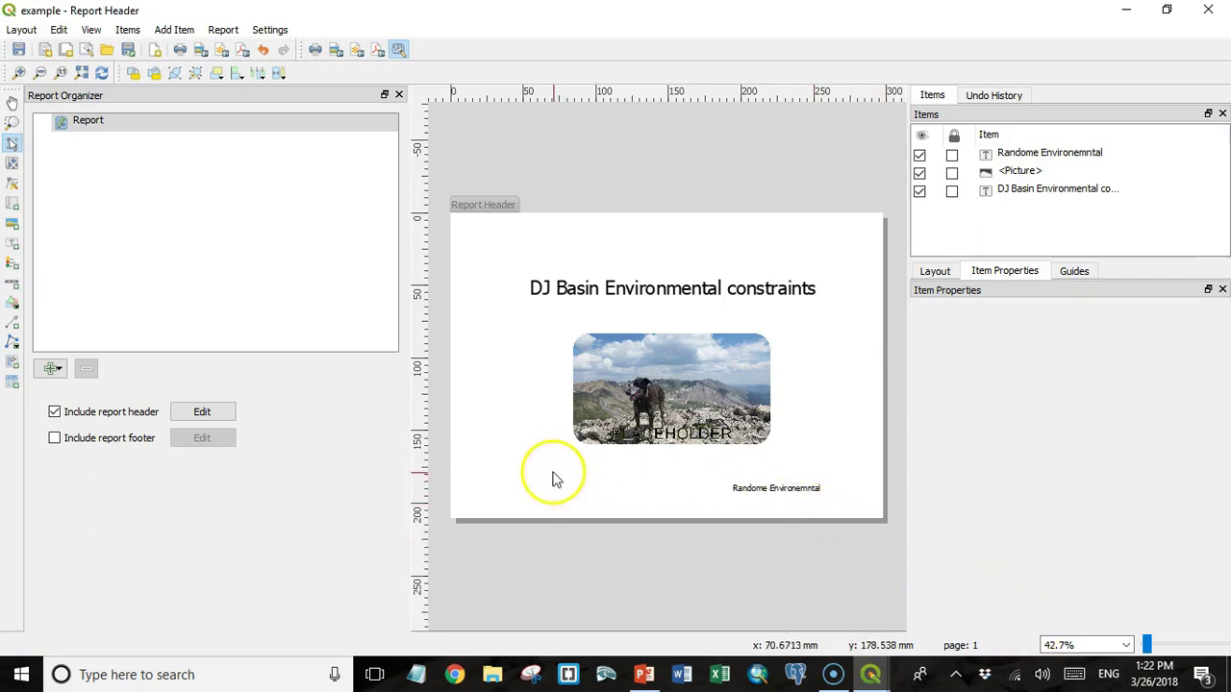
Step: Include a report footer and add a large 'End of Report' label across its middle
click(55, 439)
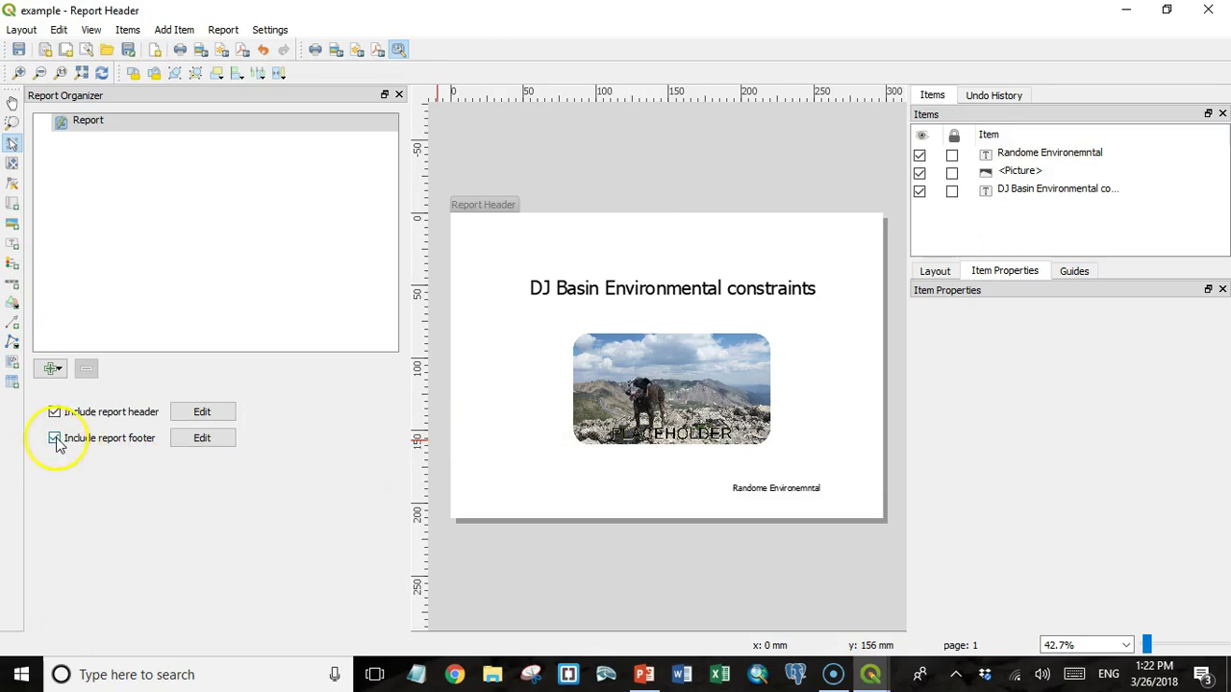
click(191, 443)
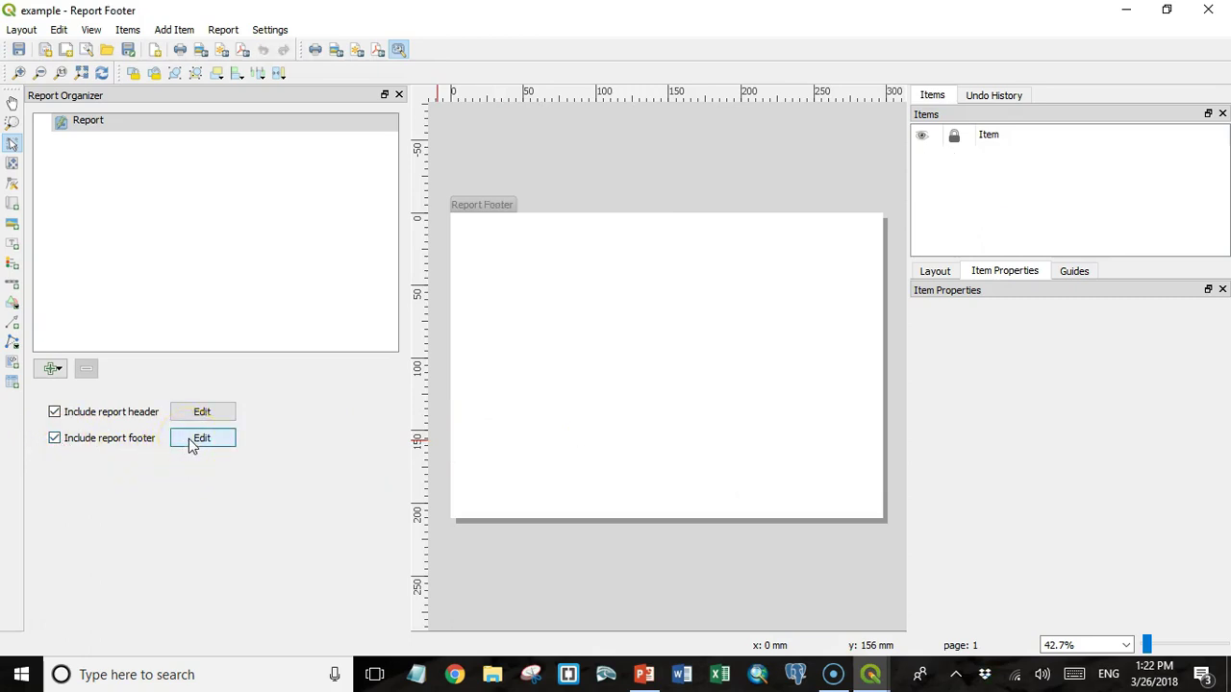
click(13, 243)
drag(509, 329, 846, 395)
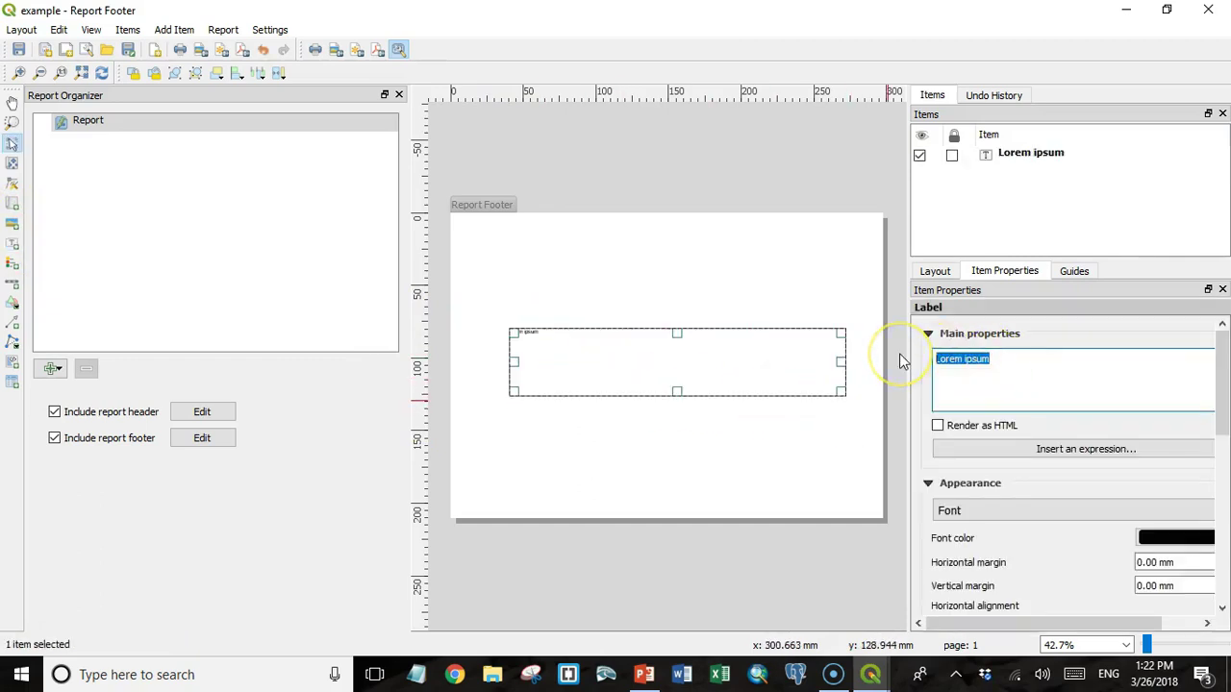
text(End of Report)
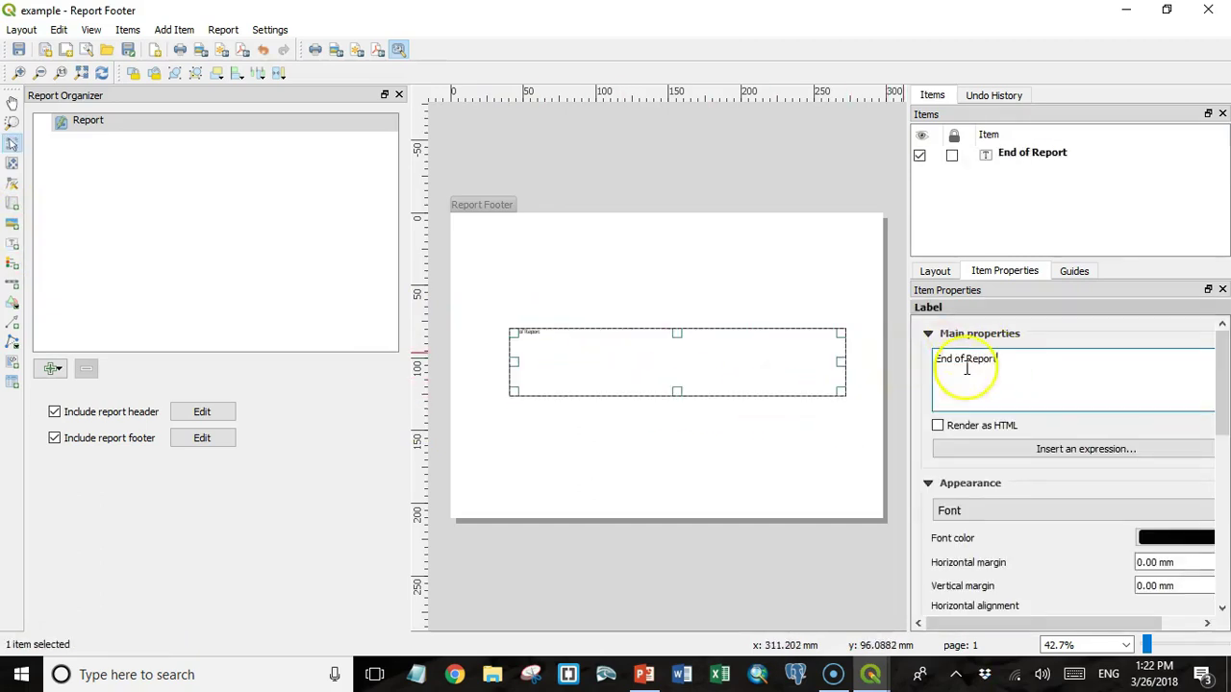
click(805, 491)
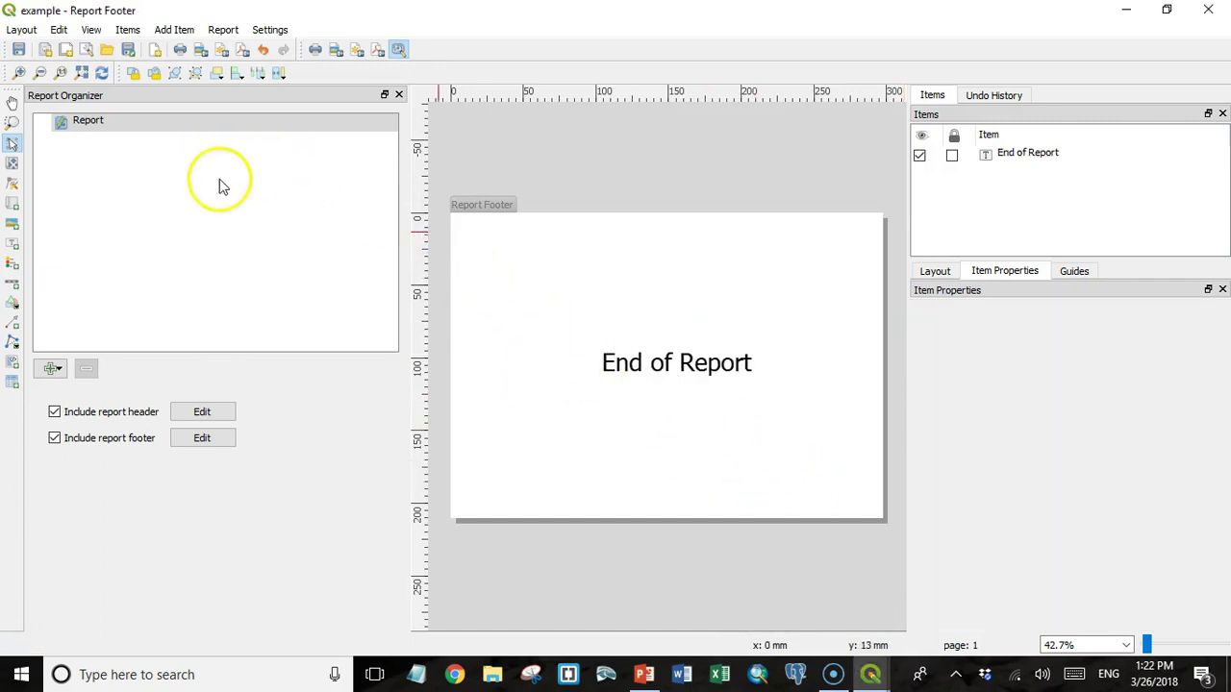
Step: Add a static layout section and draw a map frame on its page, leaving title room above
click(51, 370)
click(72, 394)
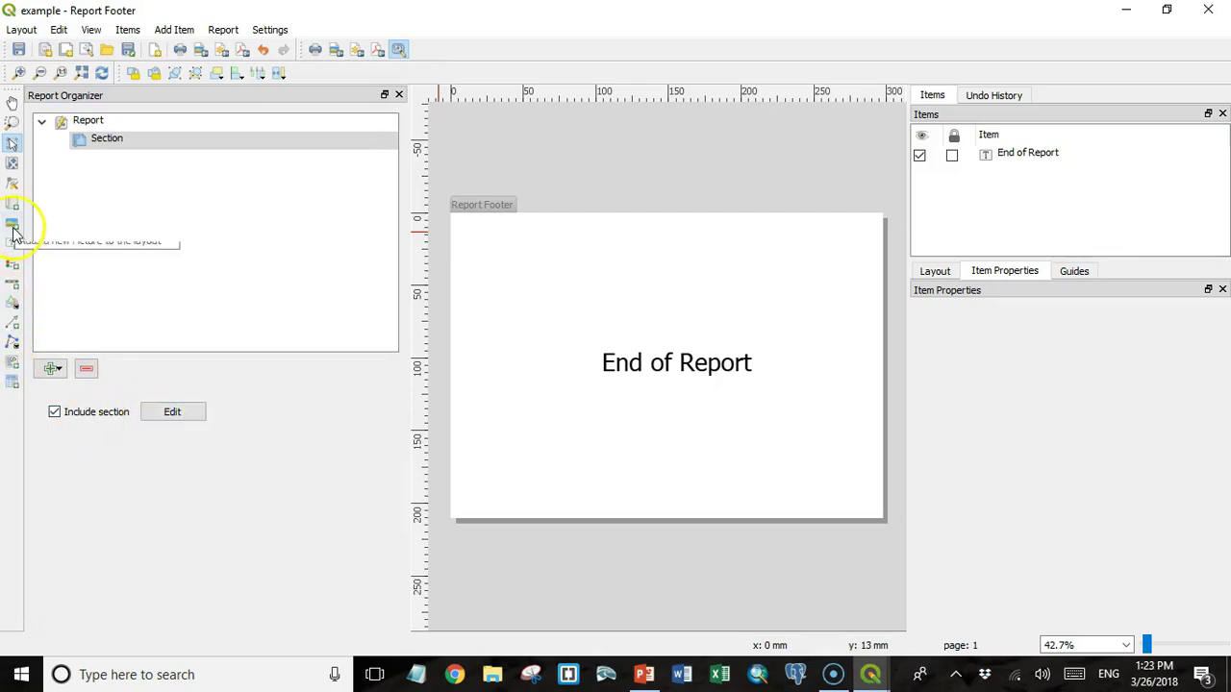
click(170, 415)
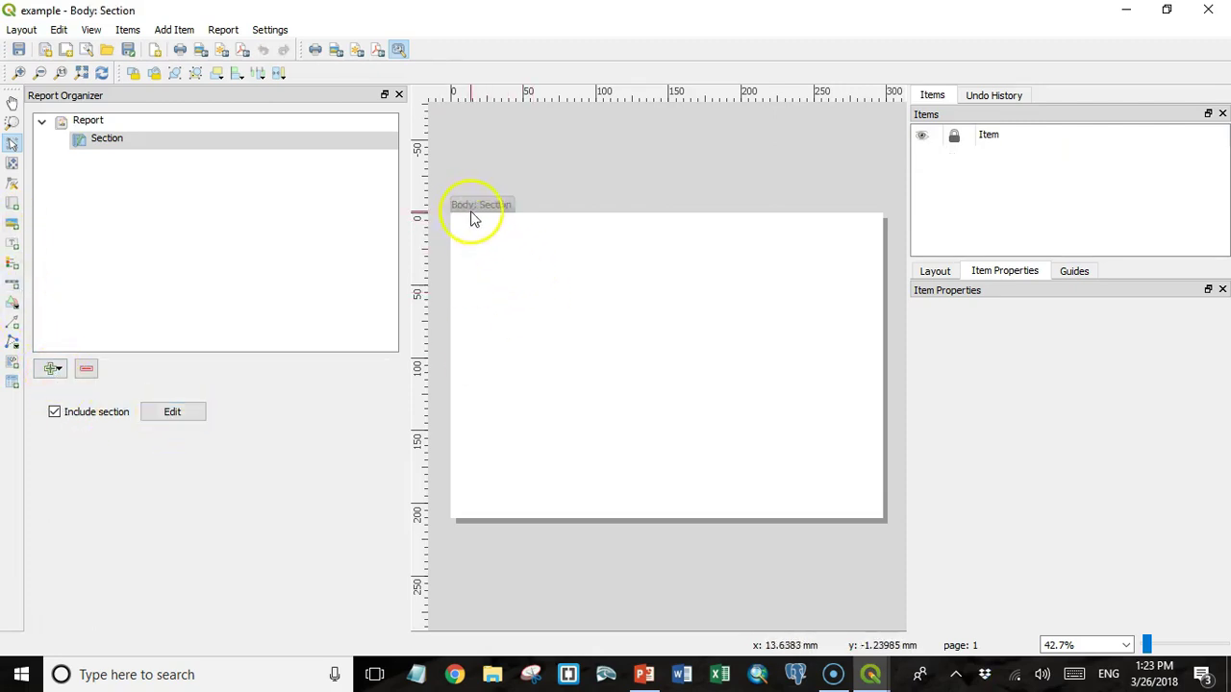
click(11, 202)
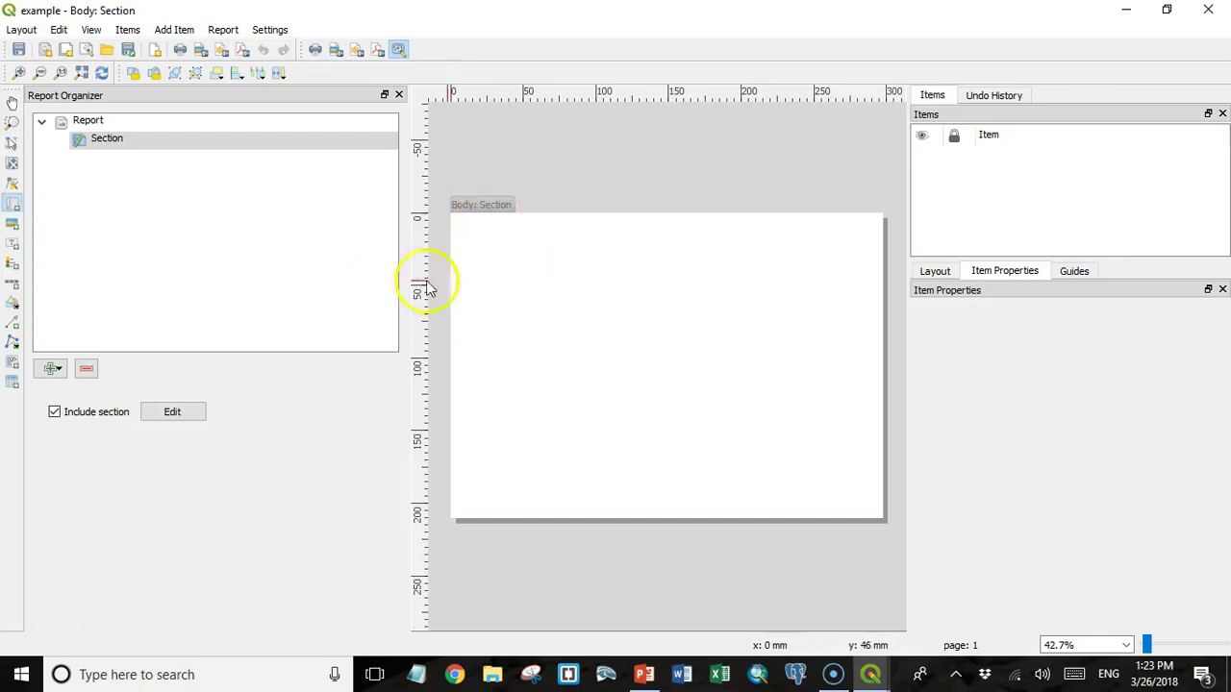
drag(469, 240, 864, 498)
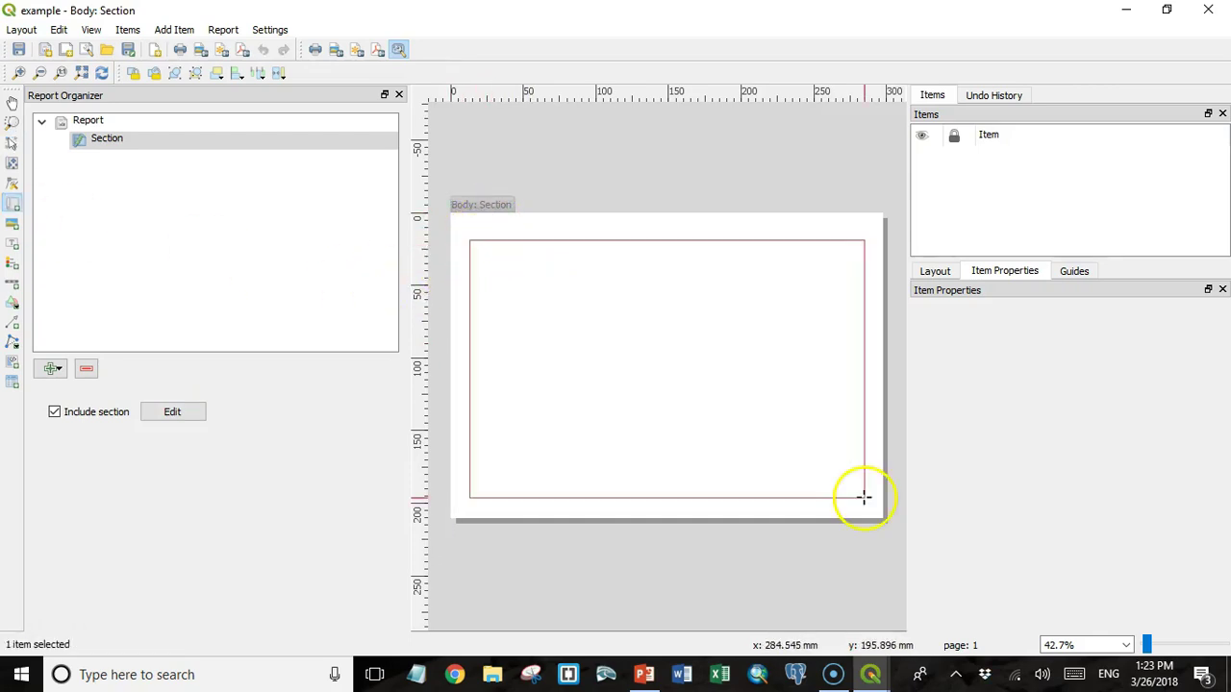
drag(667, 246, 671, 273)
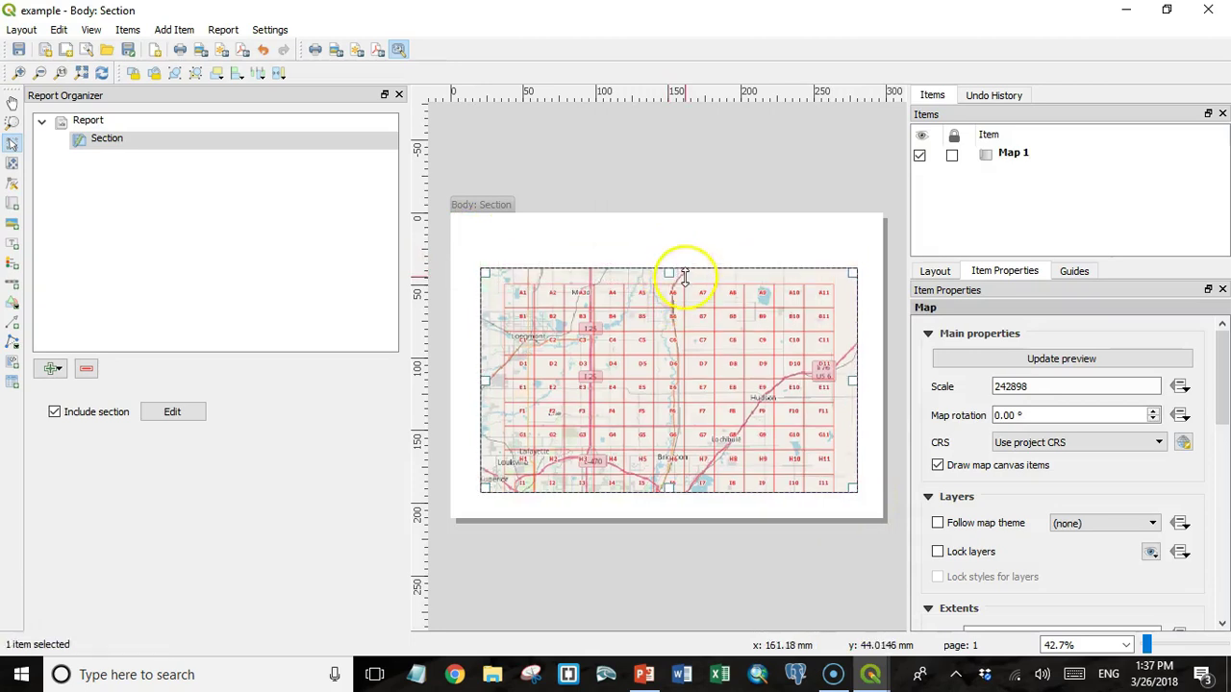
Step: Add a centre-aligned 'Project area overview' title above the map and set the map scale to 300000
click(11, 223)
mouse_move(476, 233)
mouse_down()
mouse_move(502, 255)
mouse_move(852, 268)
mouse_up()
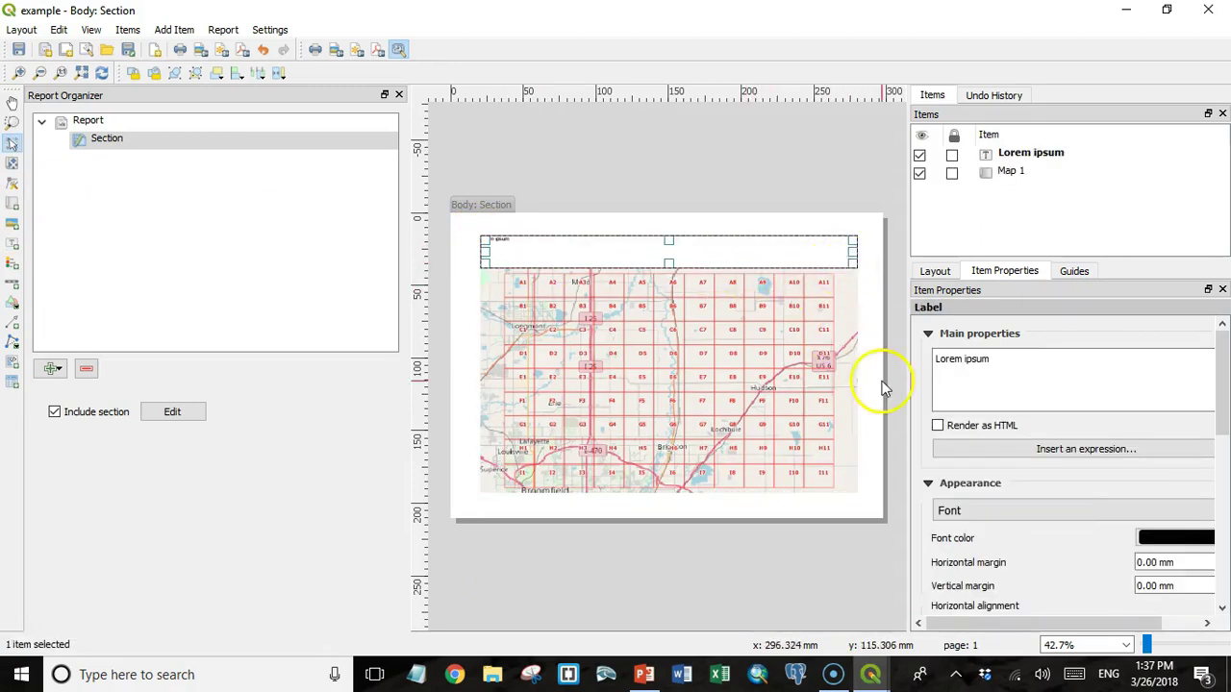
triple_click(952, 358)
text(Project Area Overview)
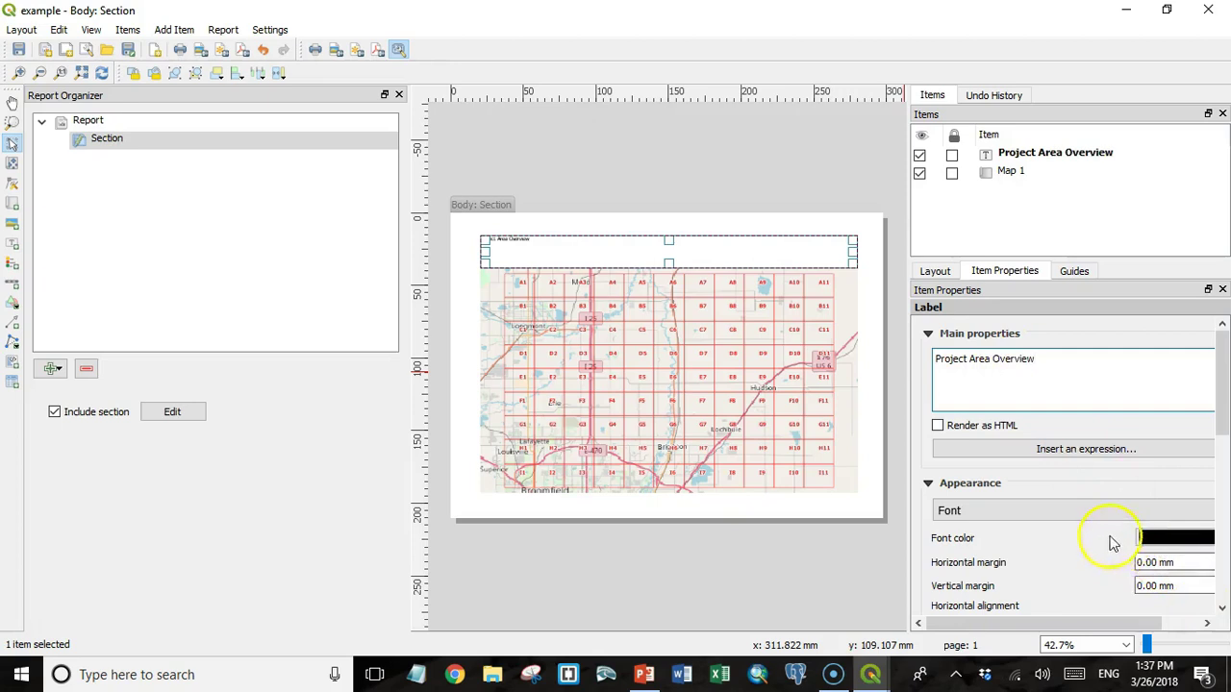
scroll(1113, 541, down, 3)
click(981, 517)
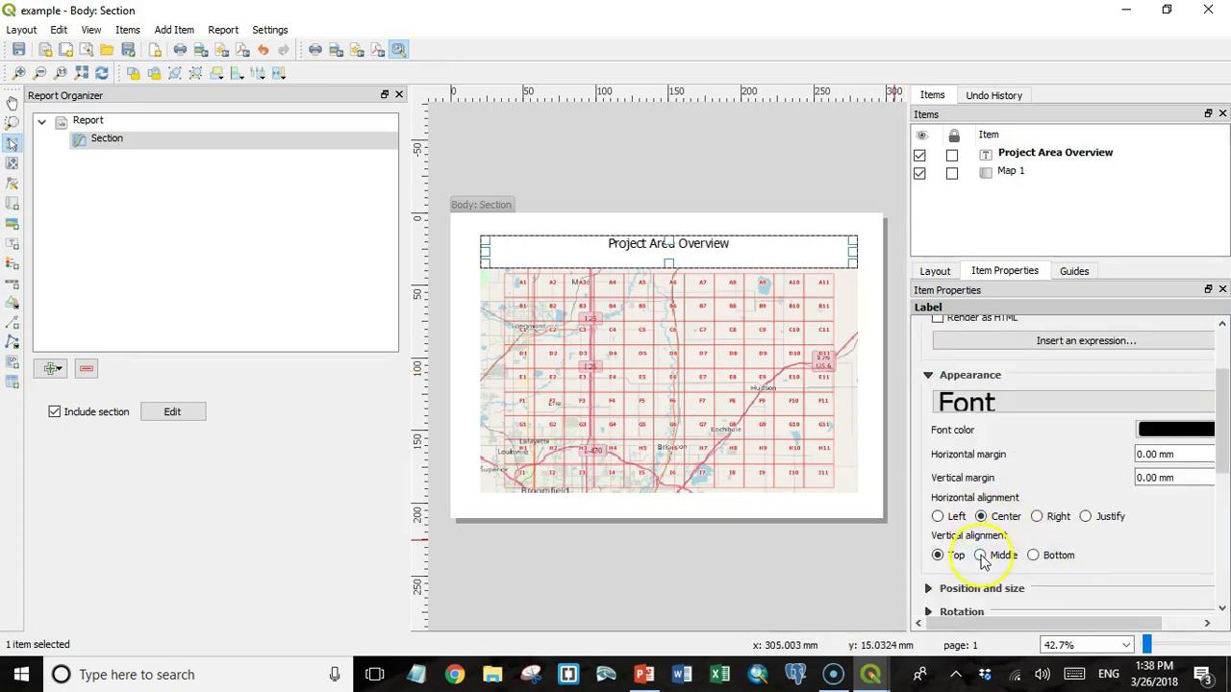
click(981, 556)
click(433, 452)
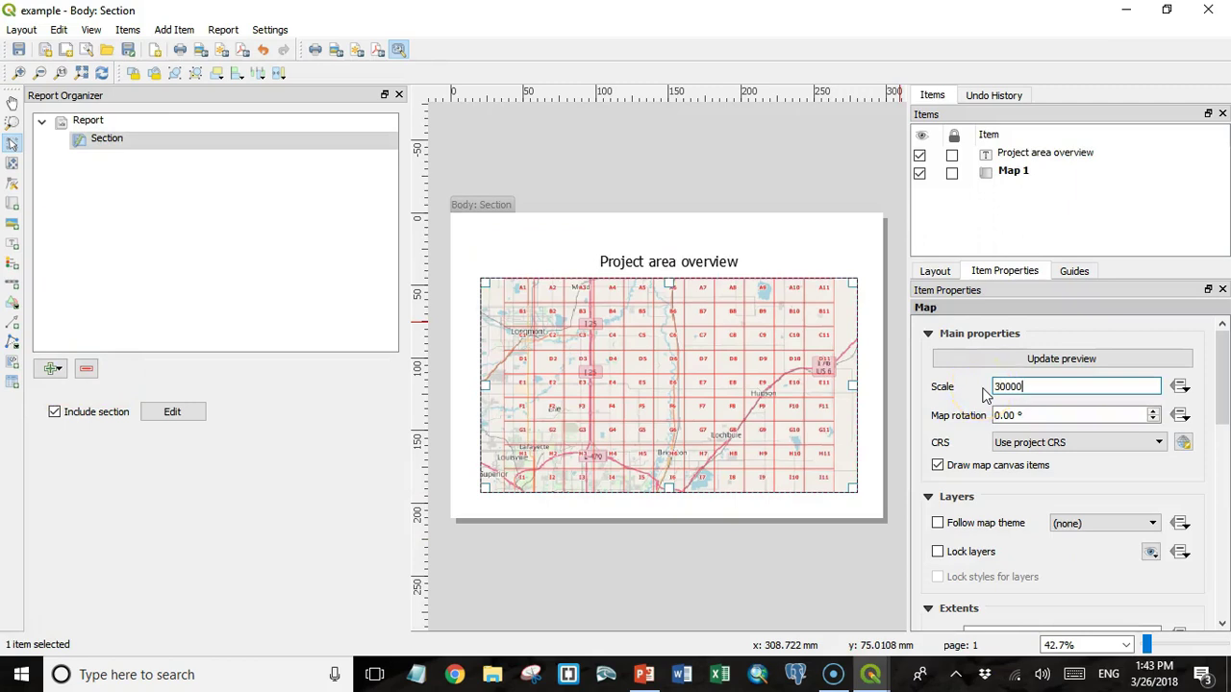
key(Return)
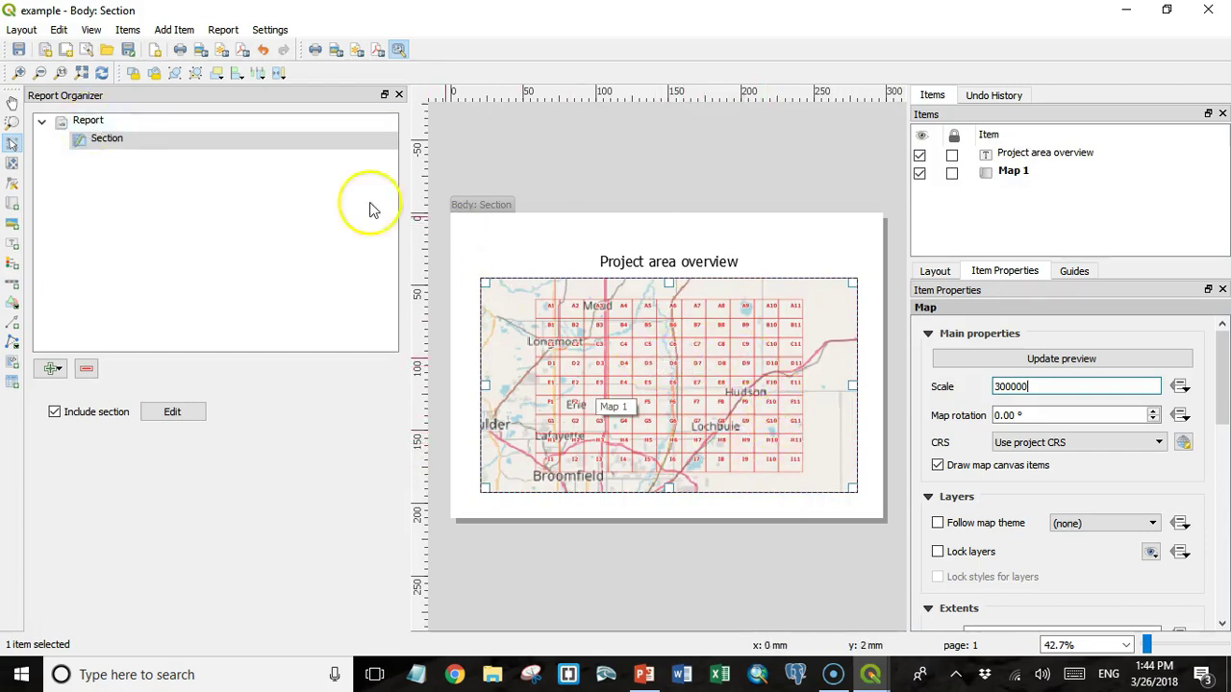
Step: Add another static layout section and draw a legend box on its page
click(94, 123)
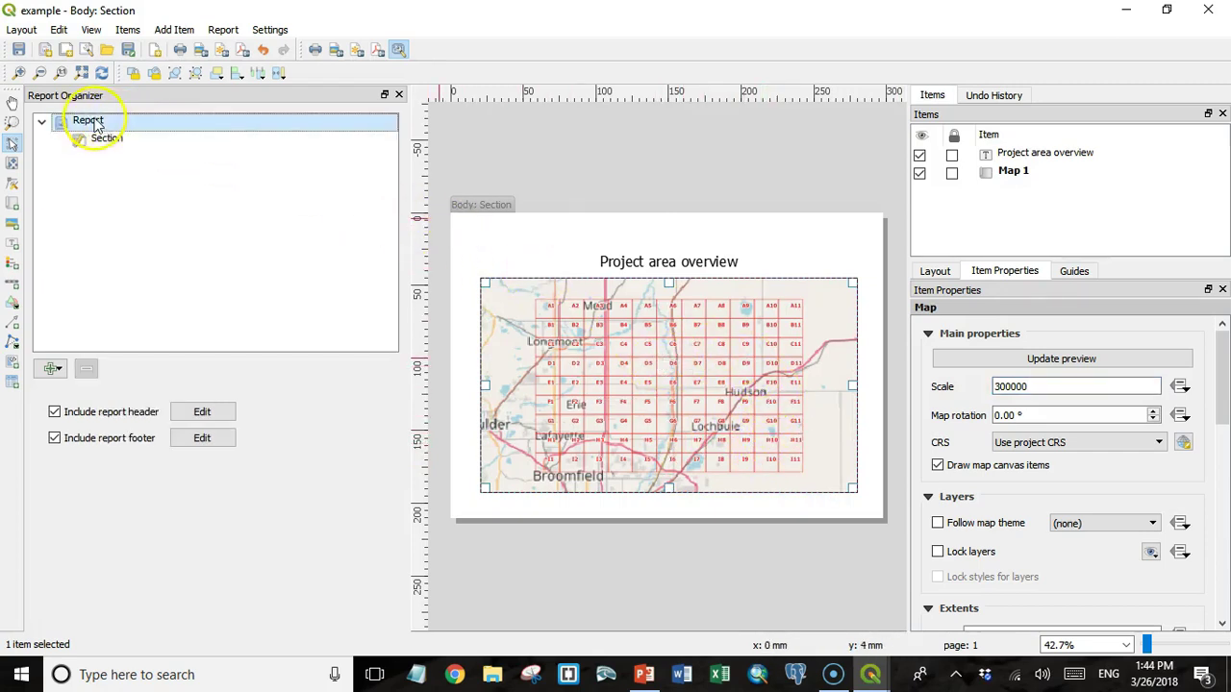
click(51, 371)
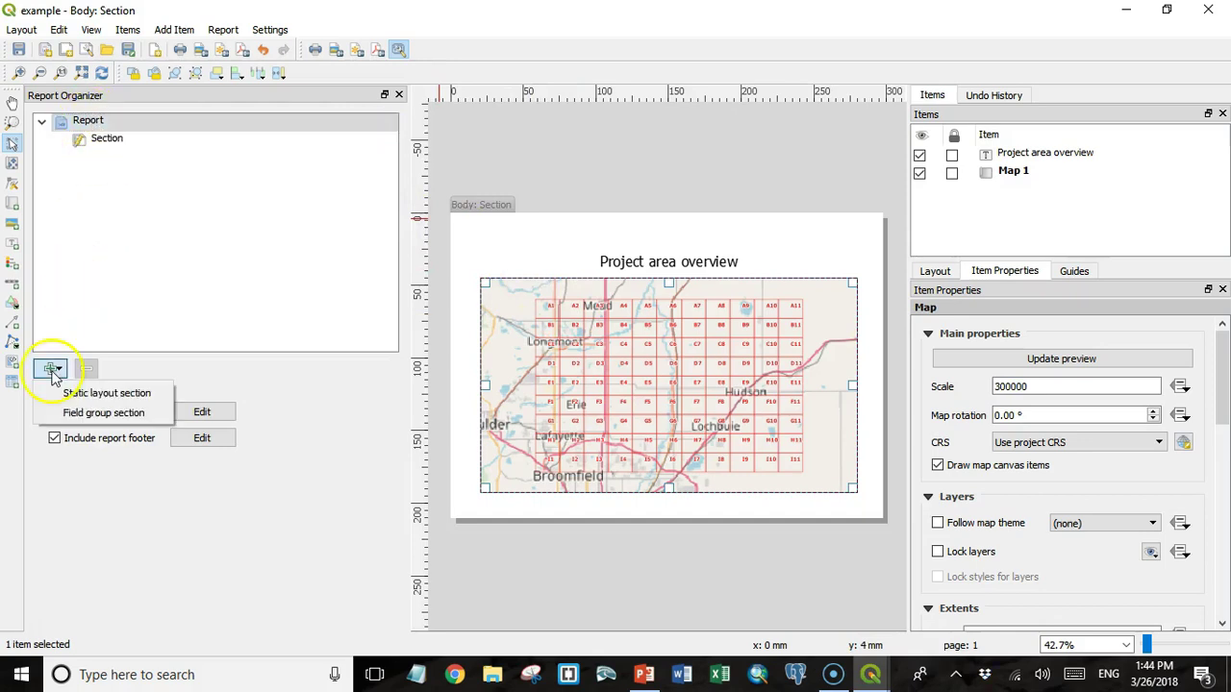
click(74, 402)
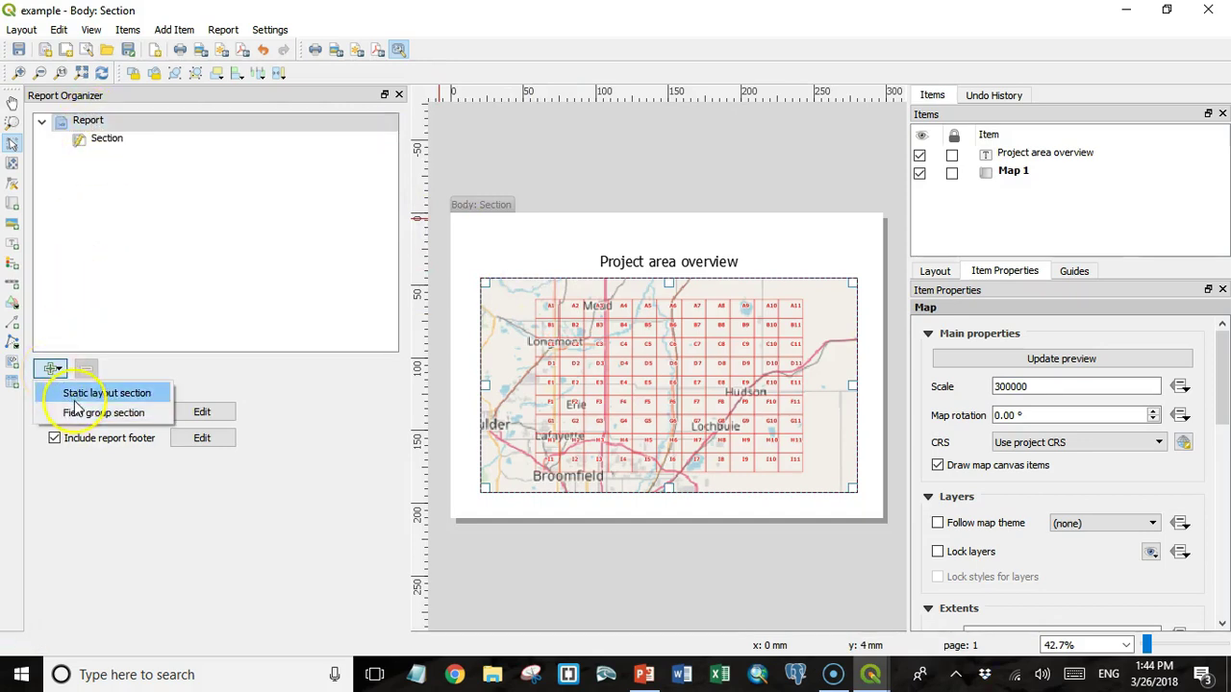
click(76, 394)
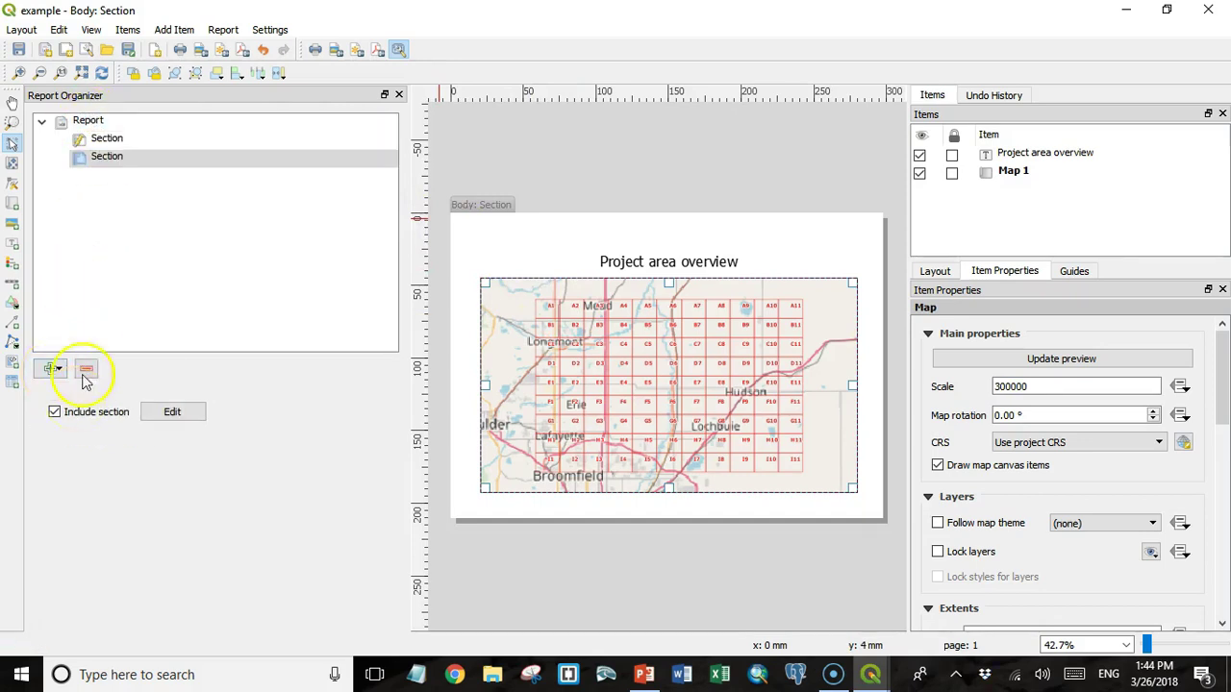
click(166, 413)
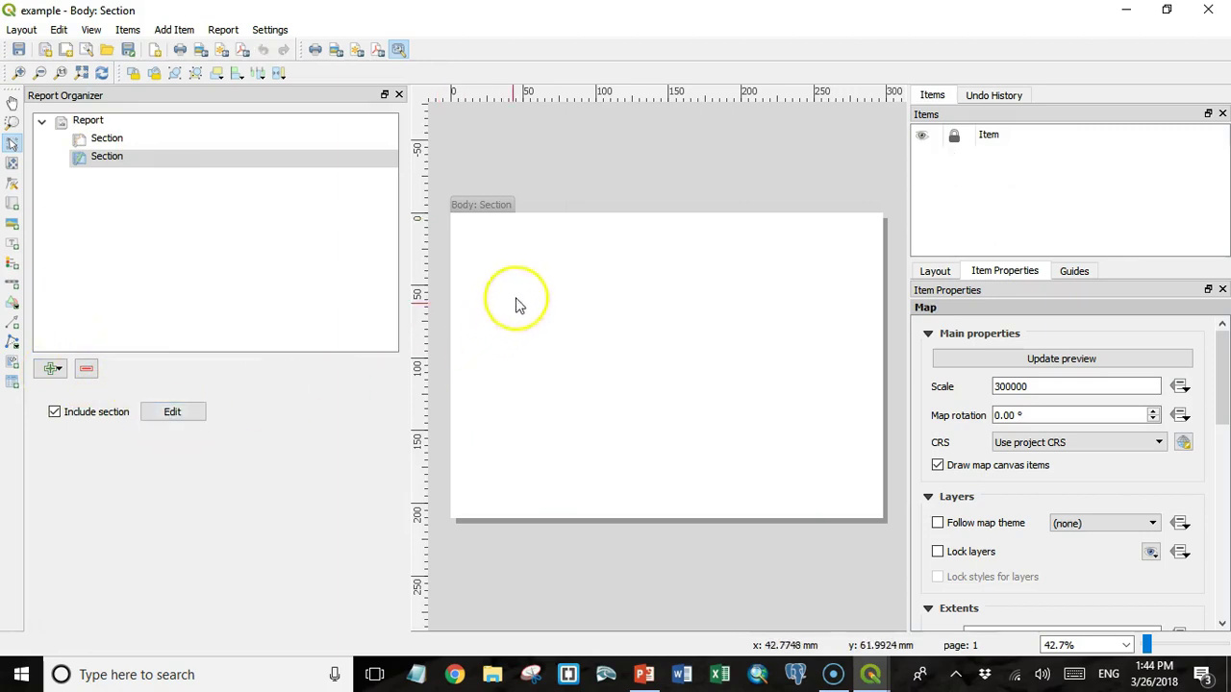
click(13, 262)
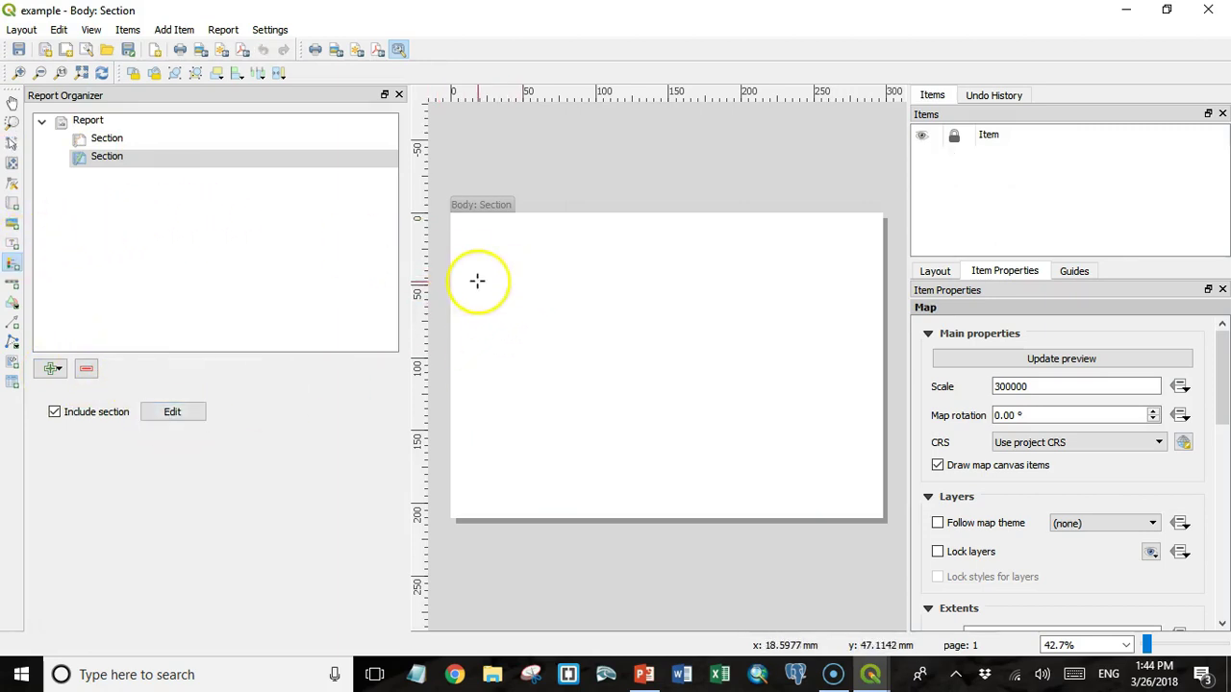
mouse_move(478, 281)
mouse_down()
mouse_move(513, 332)
mouse_move(712, 437)
mouse_up()
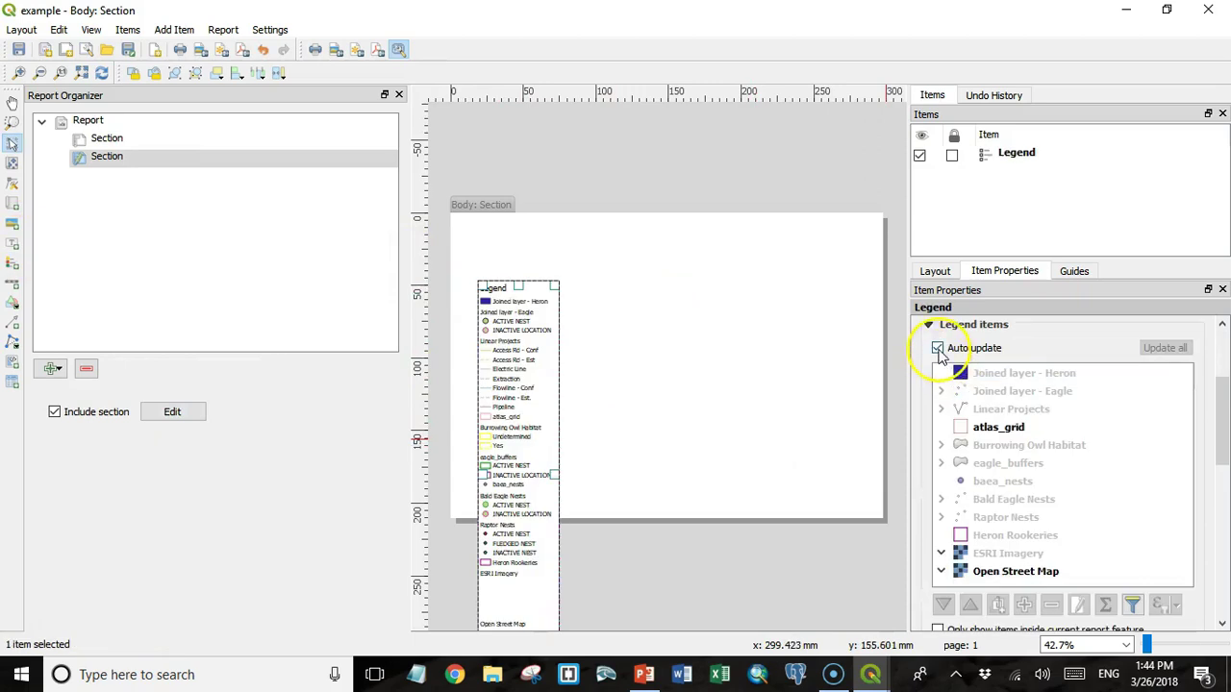
Step: Remove the joined, eagle buffer, nest and basemap layers from the legend and move atlas_grid first
click(938, 349)
click(985, 375)
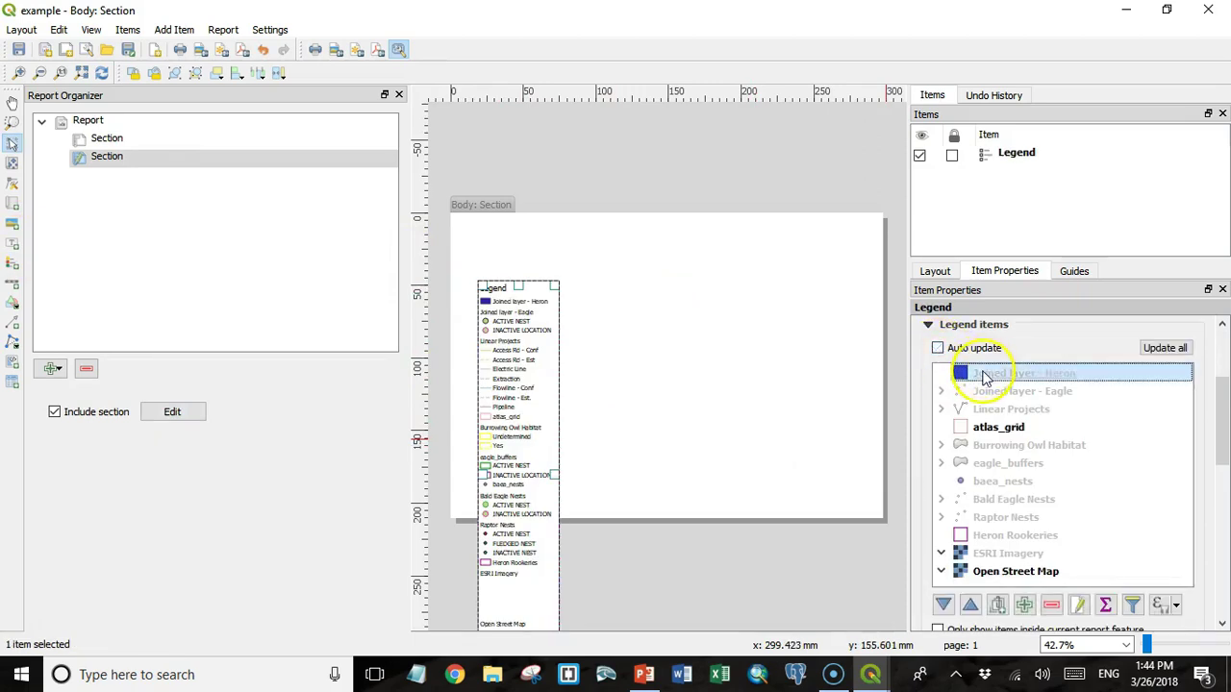
click(1052, 604)
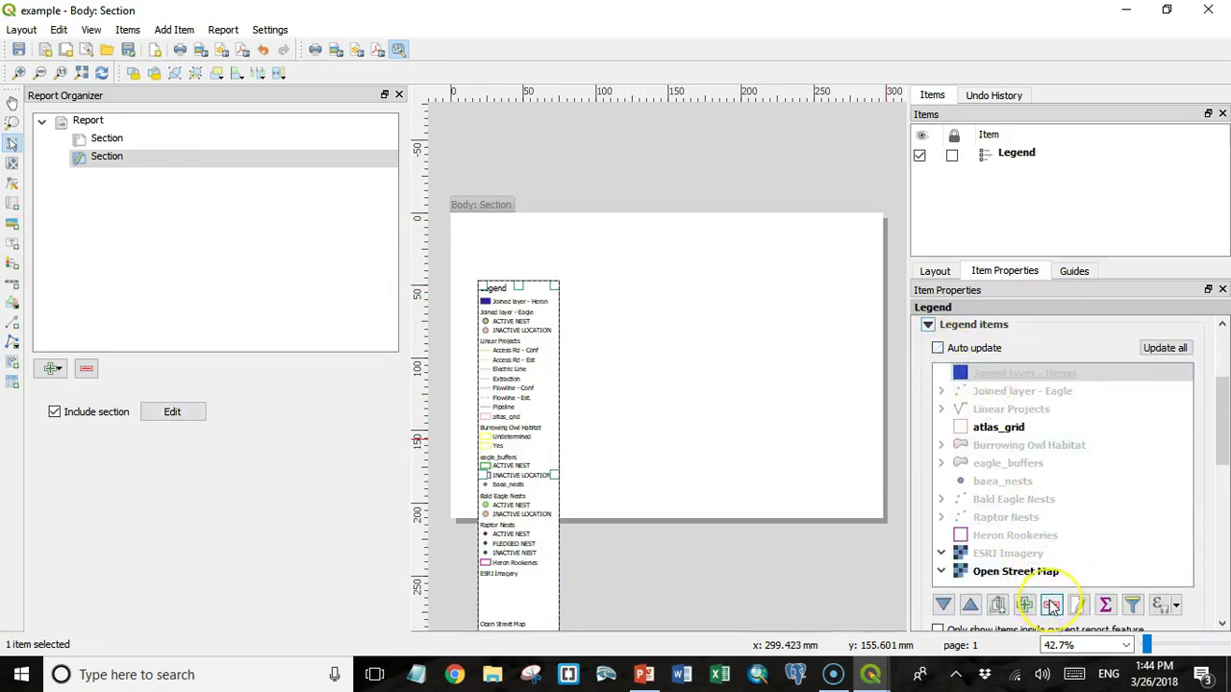
click(1052, 604)
click(991, 392)
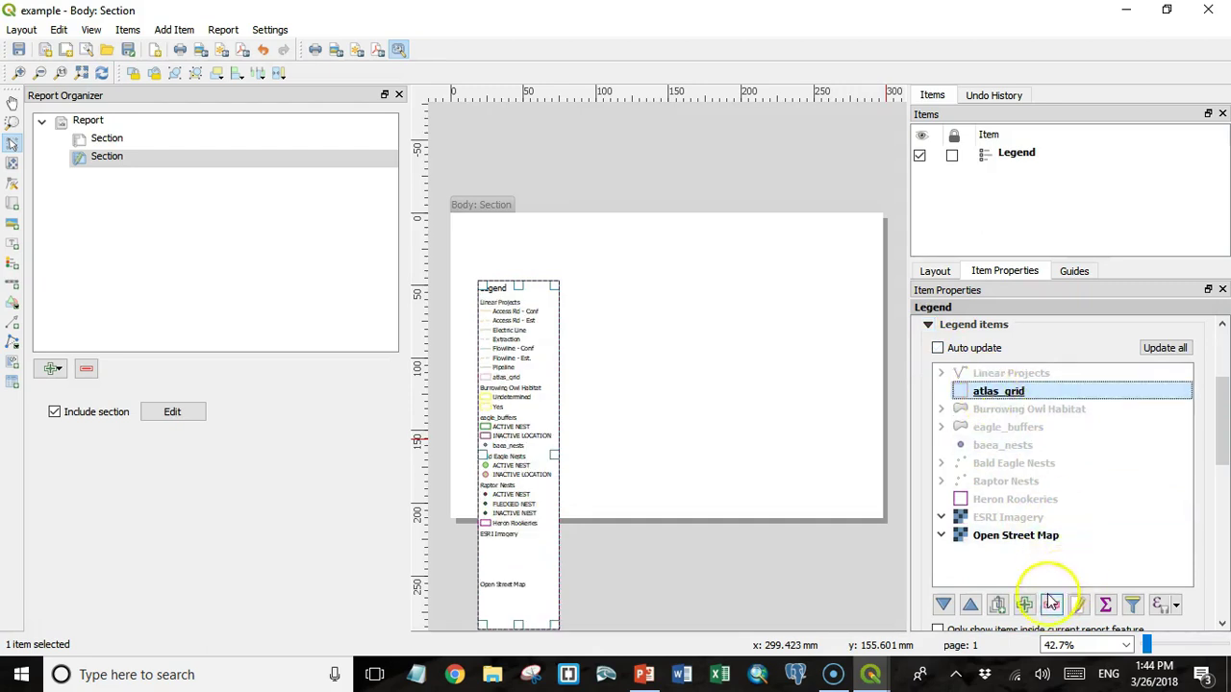
click(972, 604)
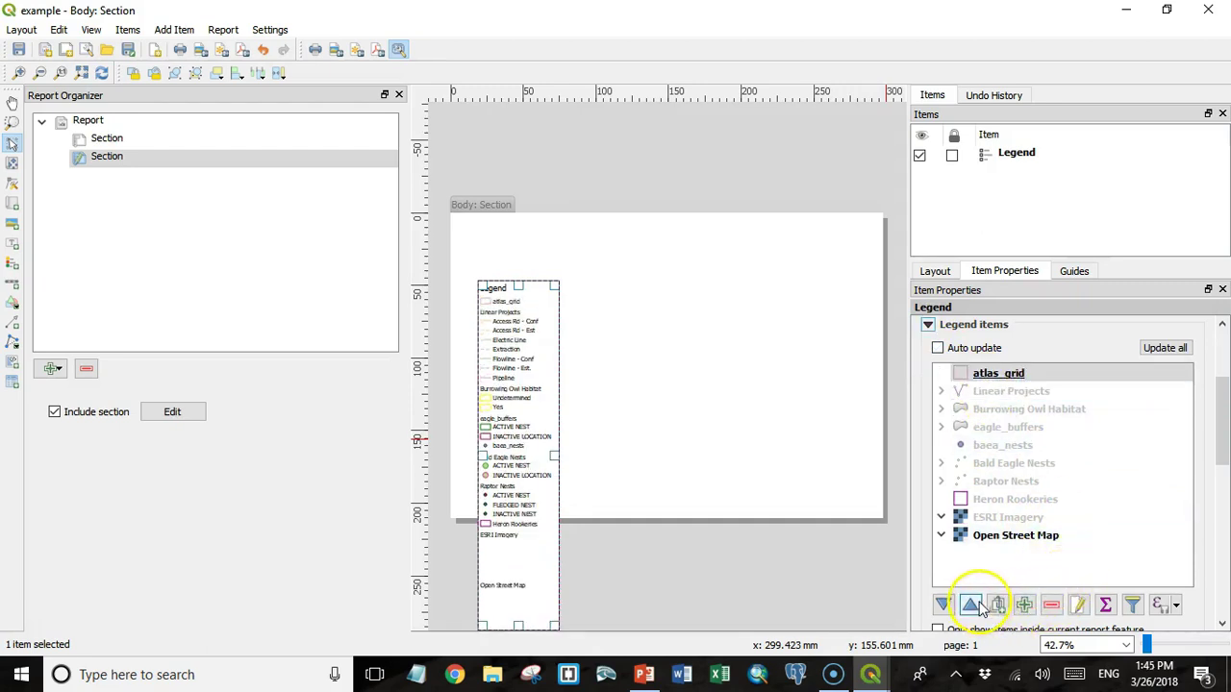
shift+click(1006, 500)
click(1052, 603)
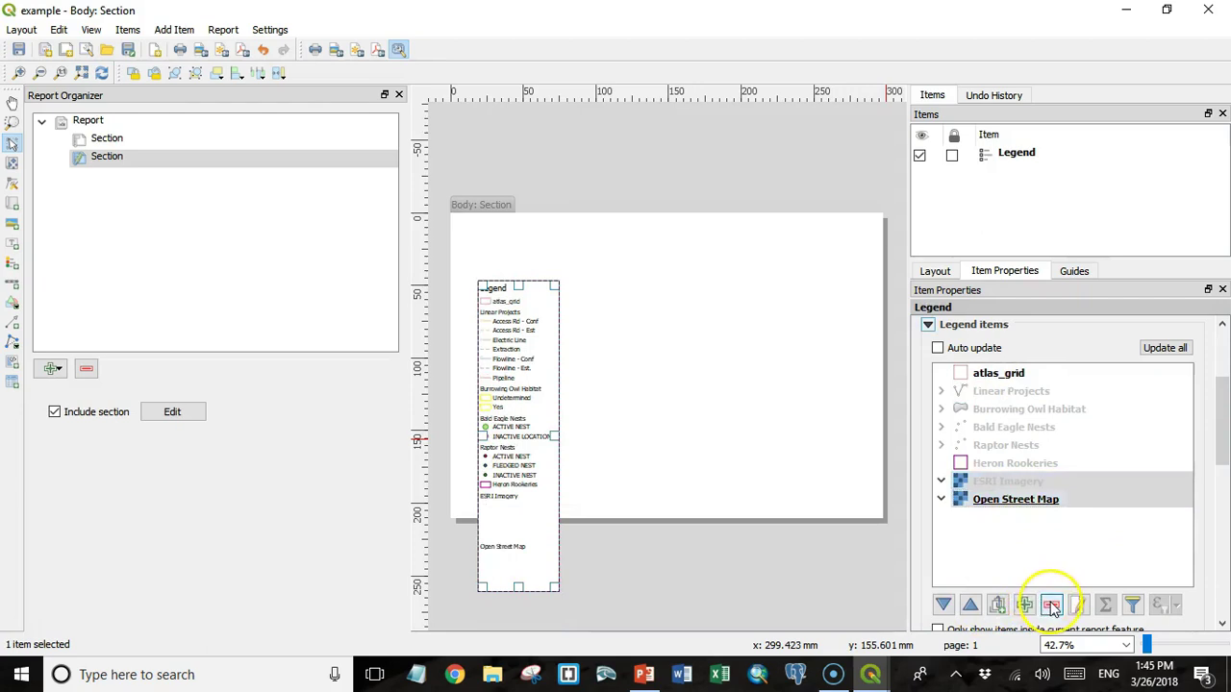
click(1052, 604)
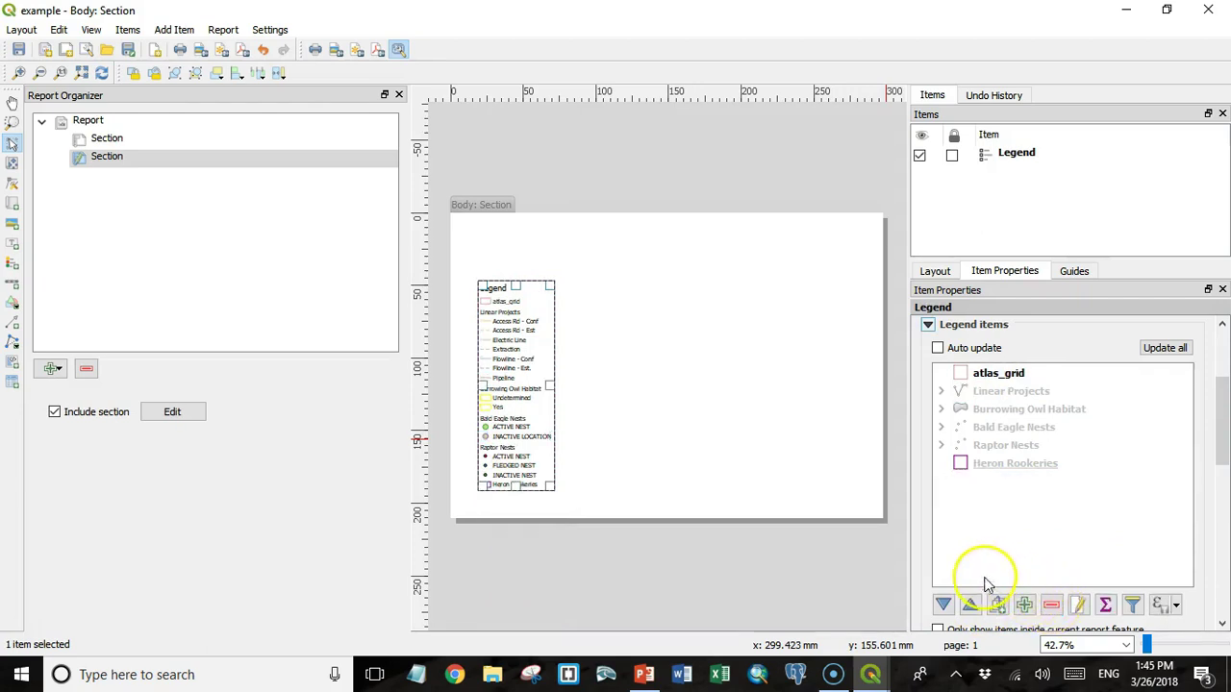
Step: Arrange the legend in three columns
scroll(966, 556, down, 5)
click(1016, 491)
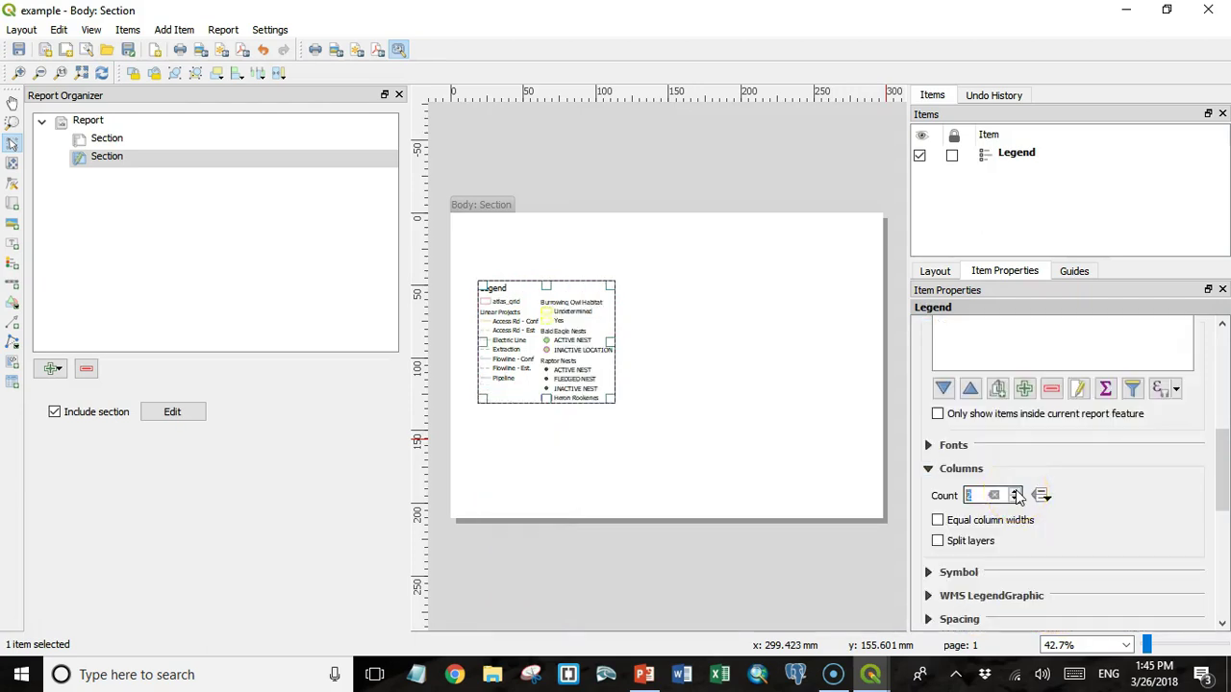
click(1015, 492)
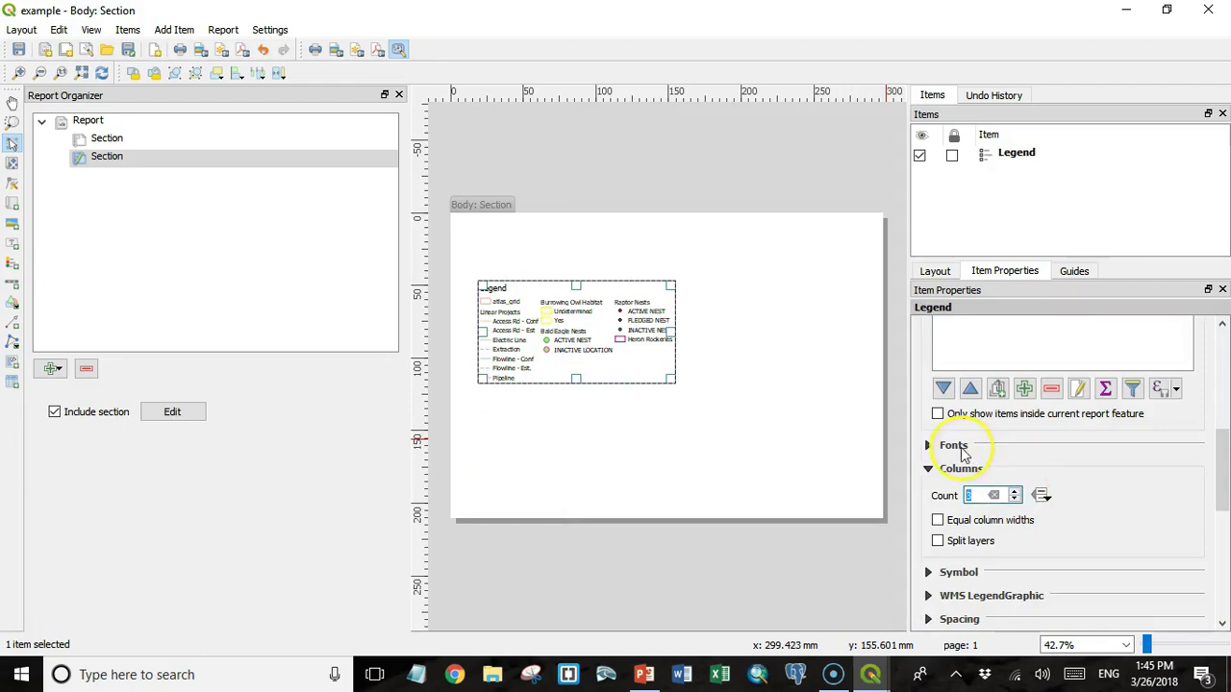
Step: Set the legend title font to 48 pt and enlarge the legend item font
click(929, 446)
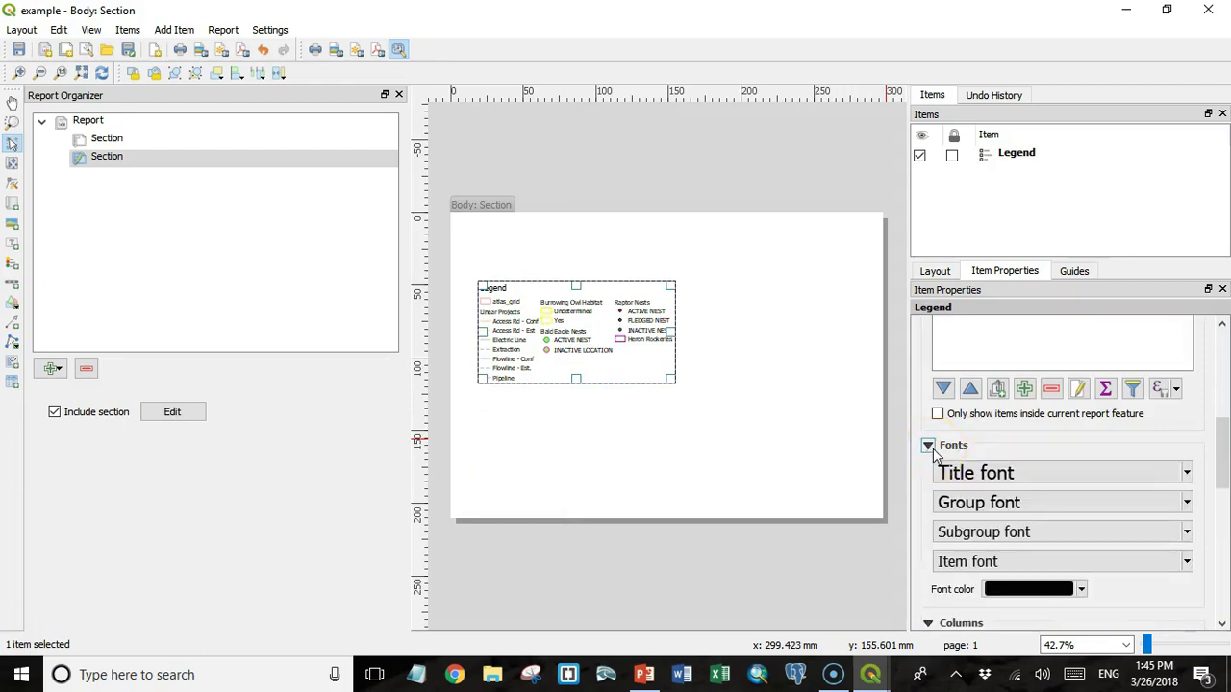
click(938, 471)
scroll(818, 317, down, 4)
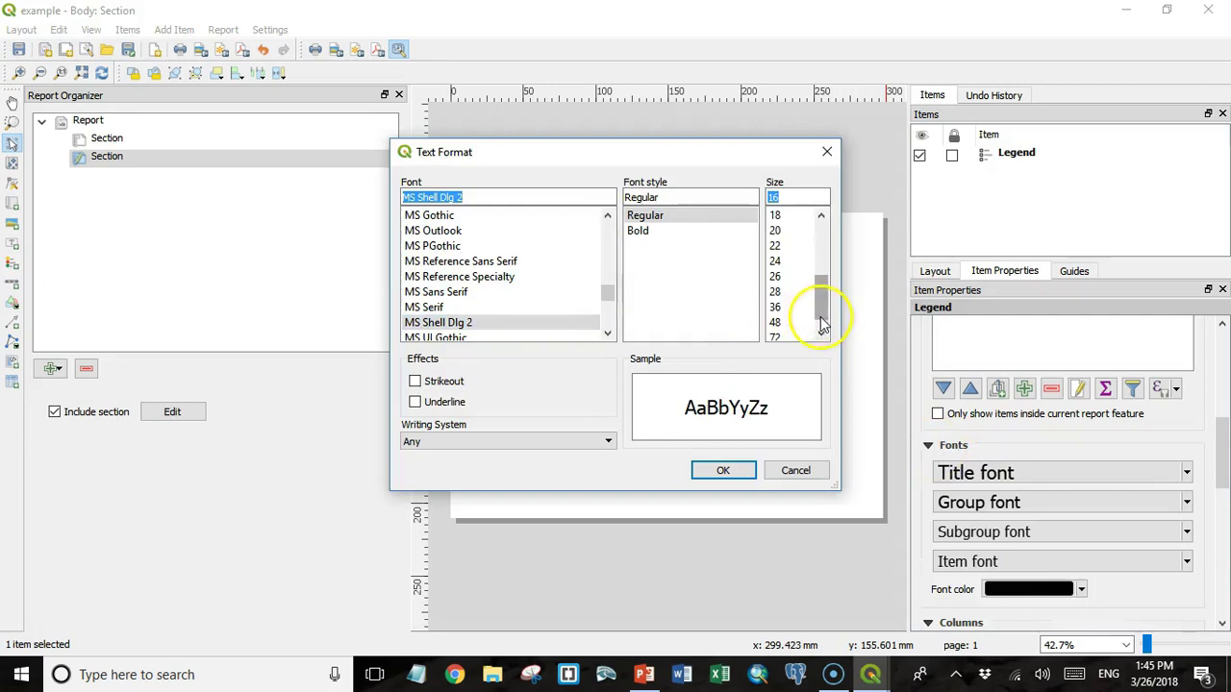
click(776, 323)
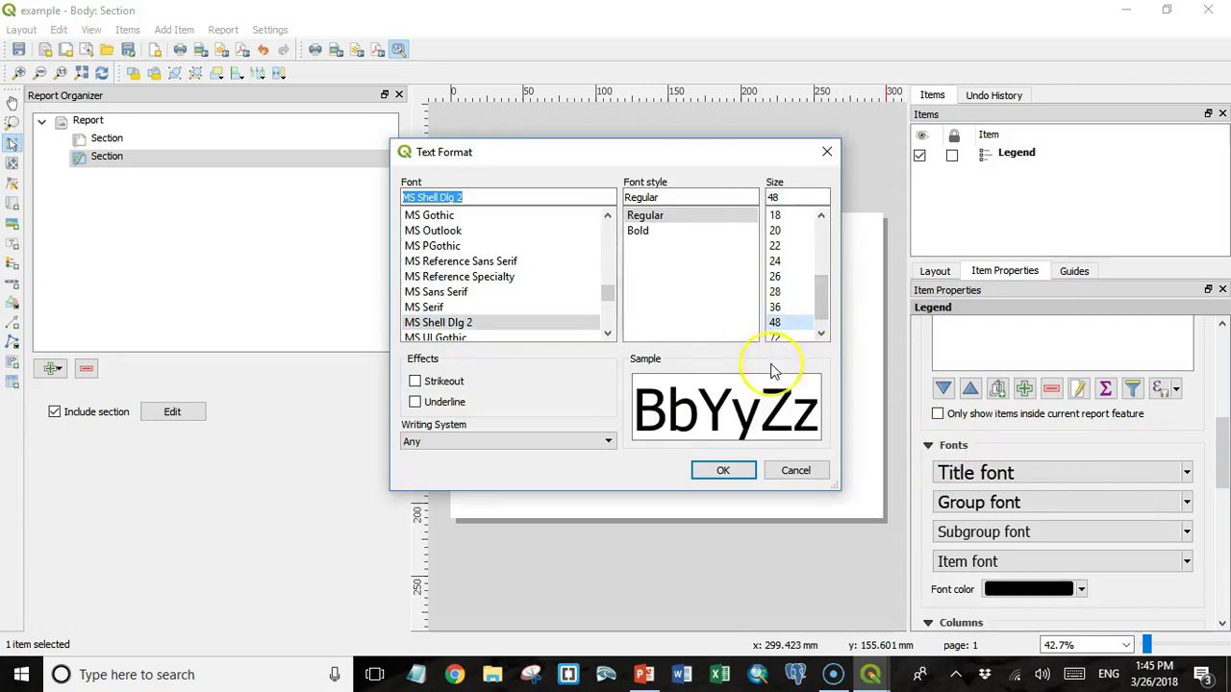
click(731, 470)
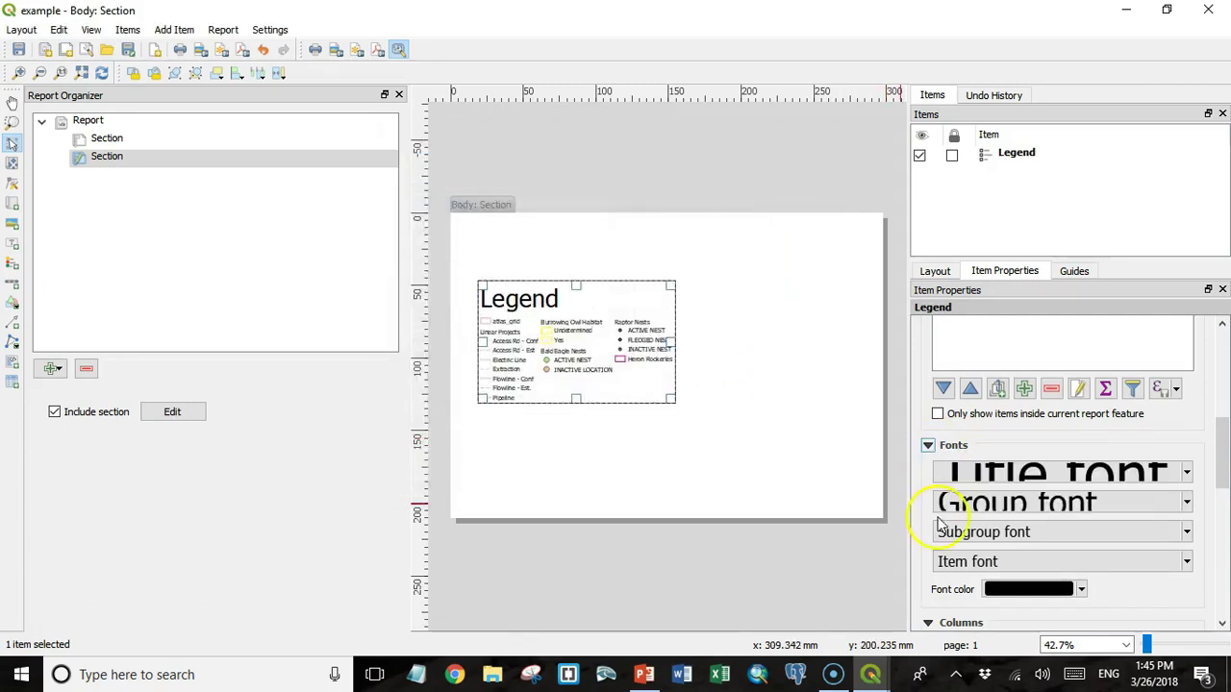
click(996, 562)
click(720, 472)
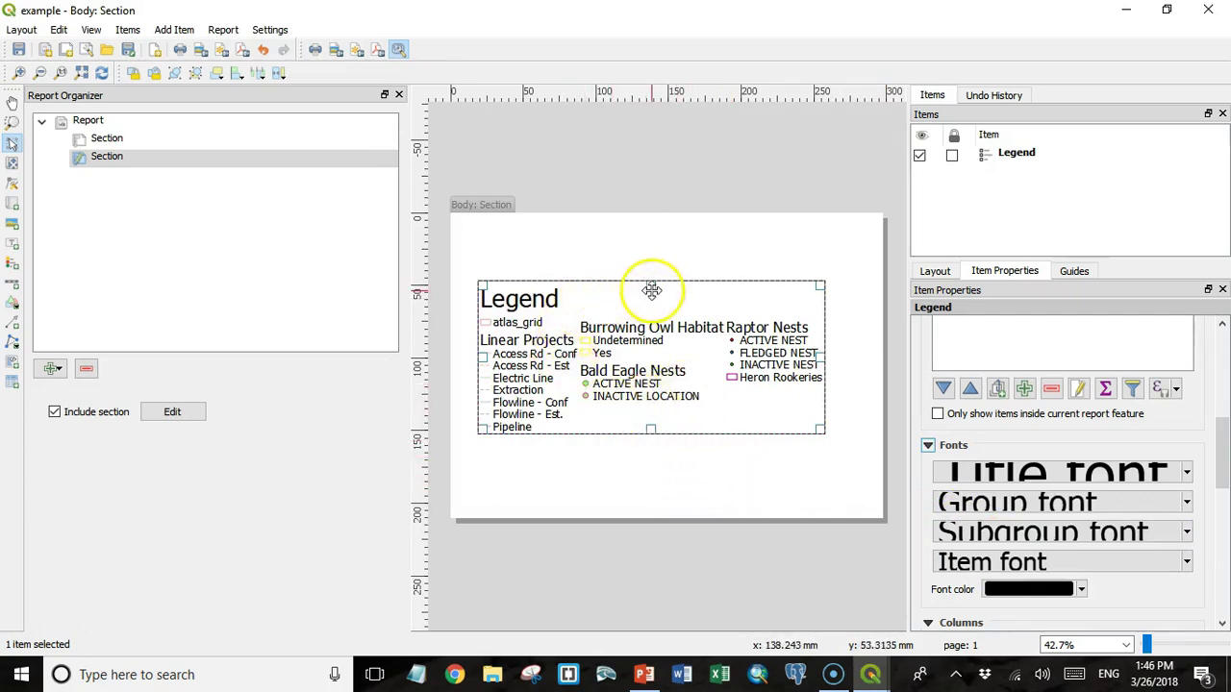
click(627, 264)
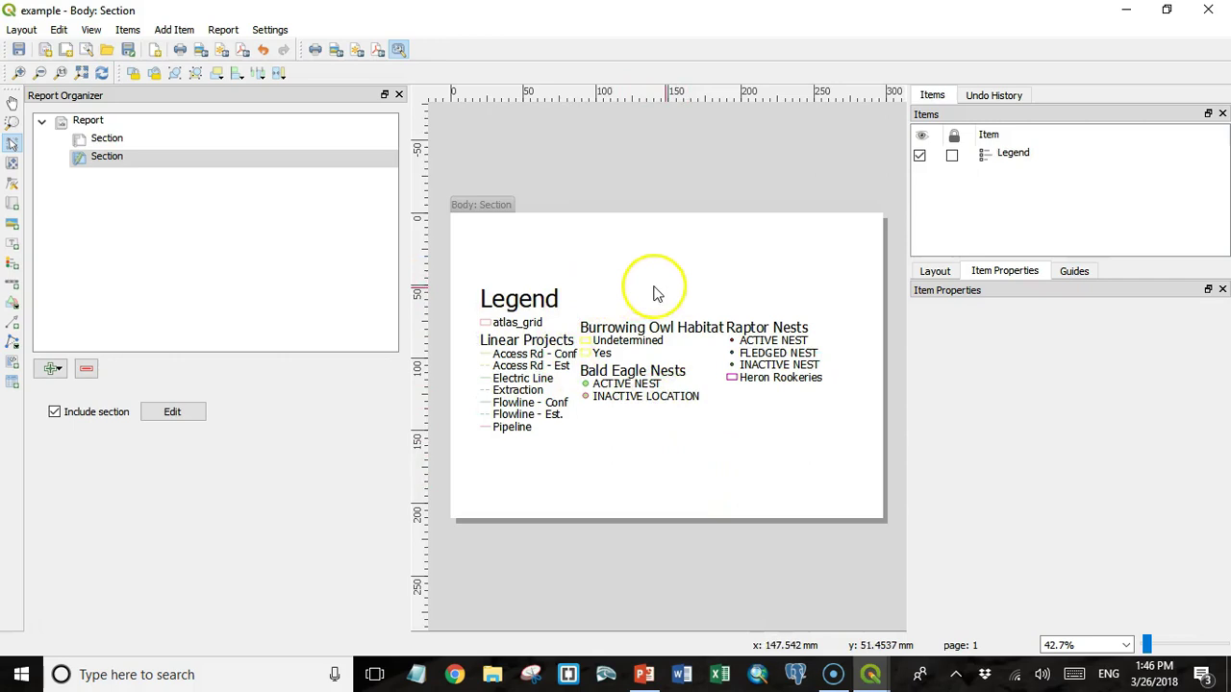
Step: Add a field group section on the atlas_grid layer, grouped by its view field
click(88, 124)
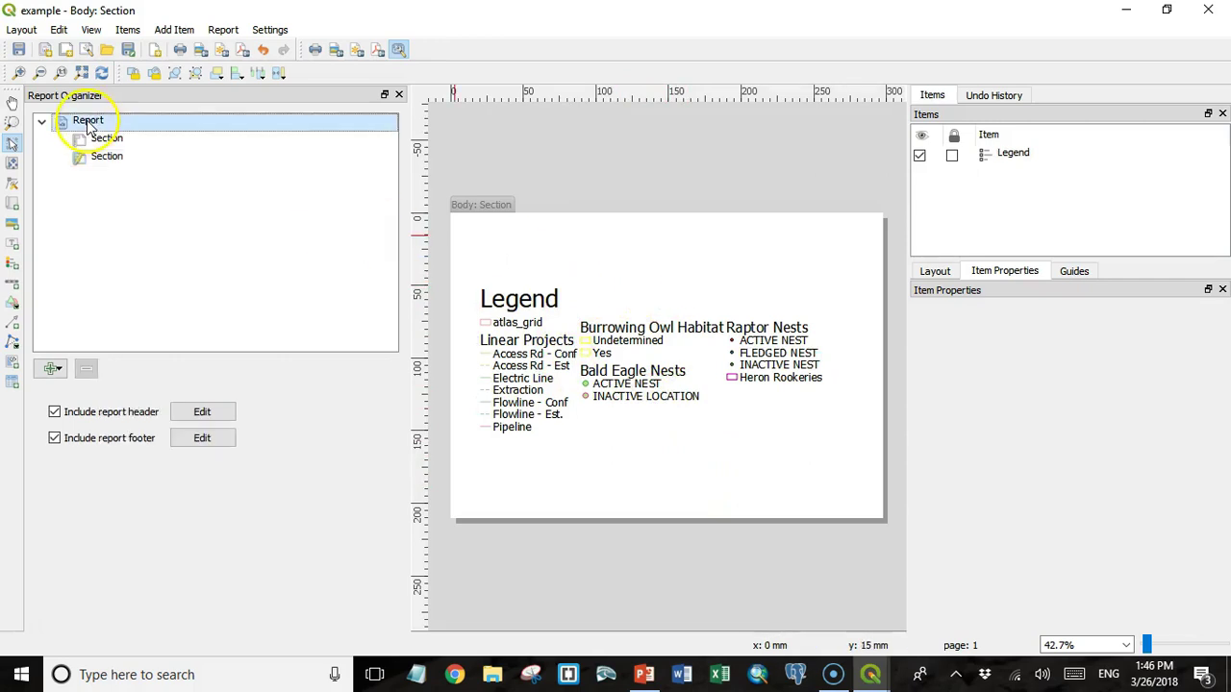
click(51, 369)
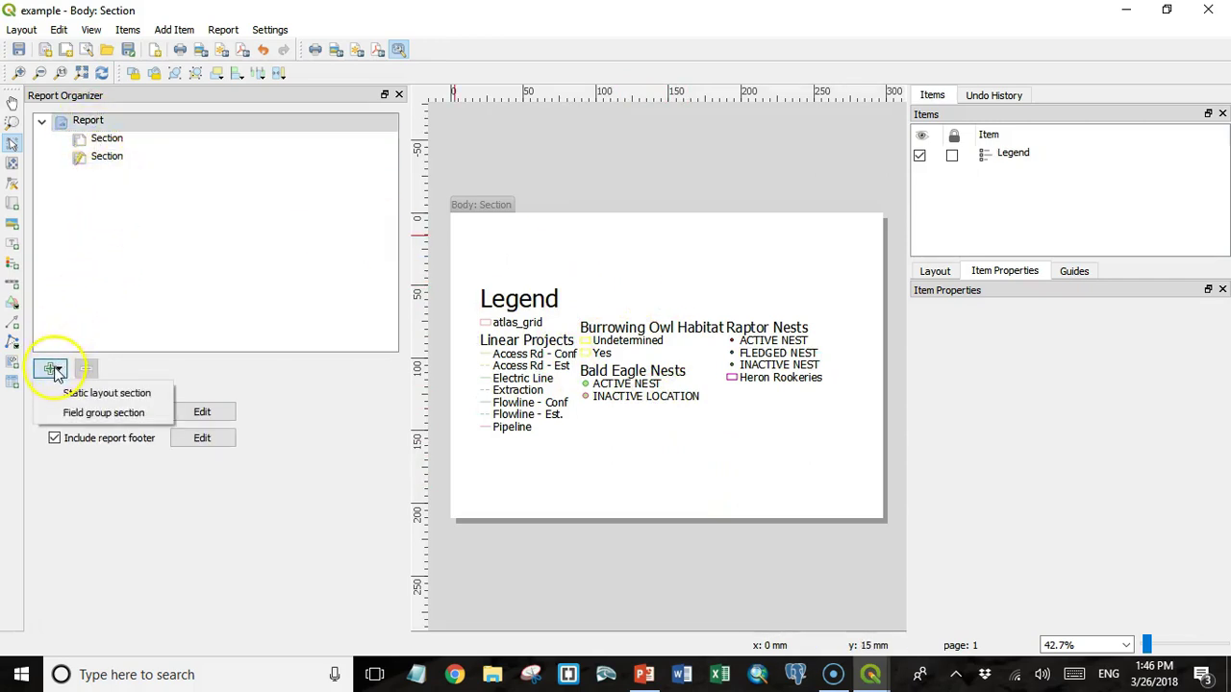
click(85, 414)
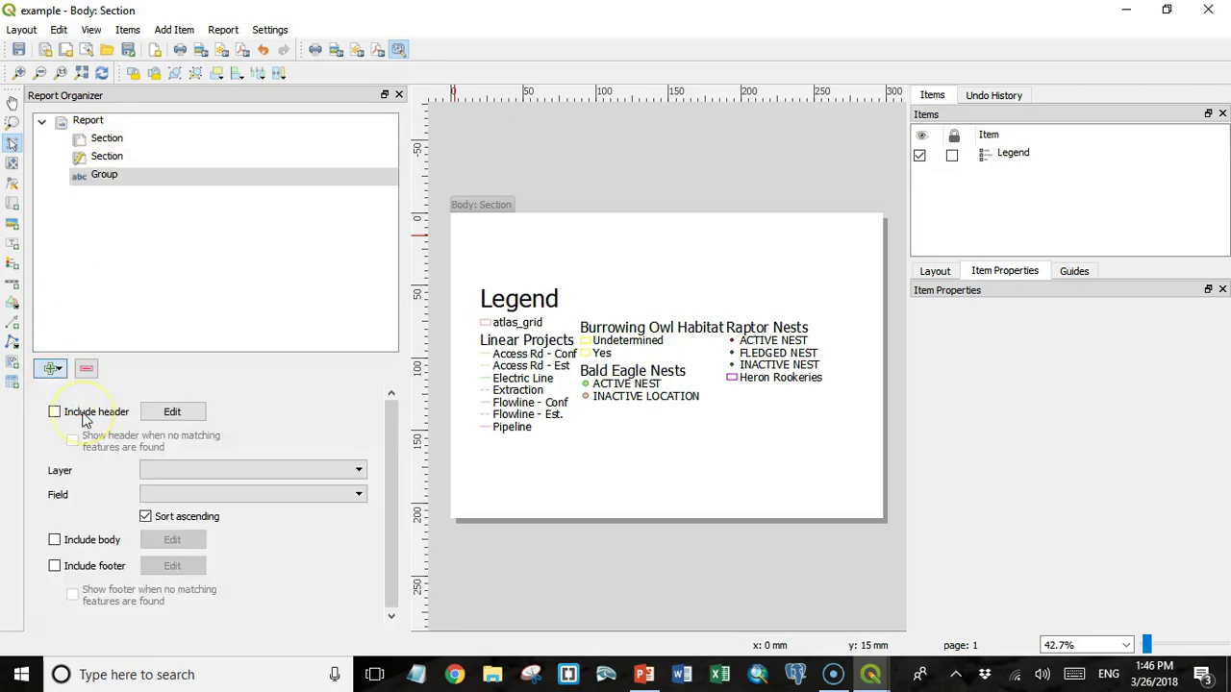
click(189, 467)
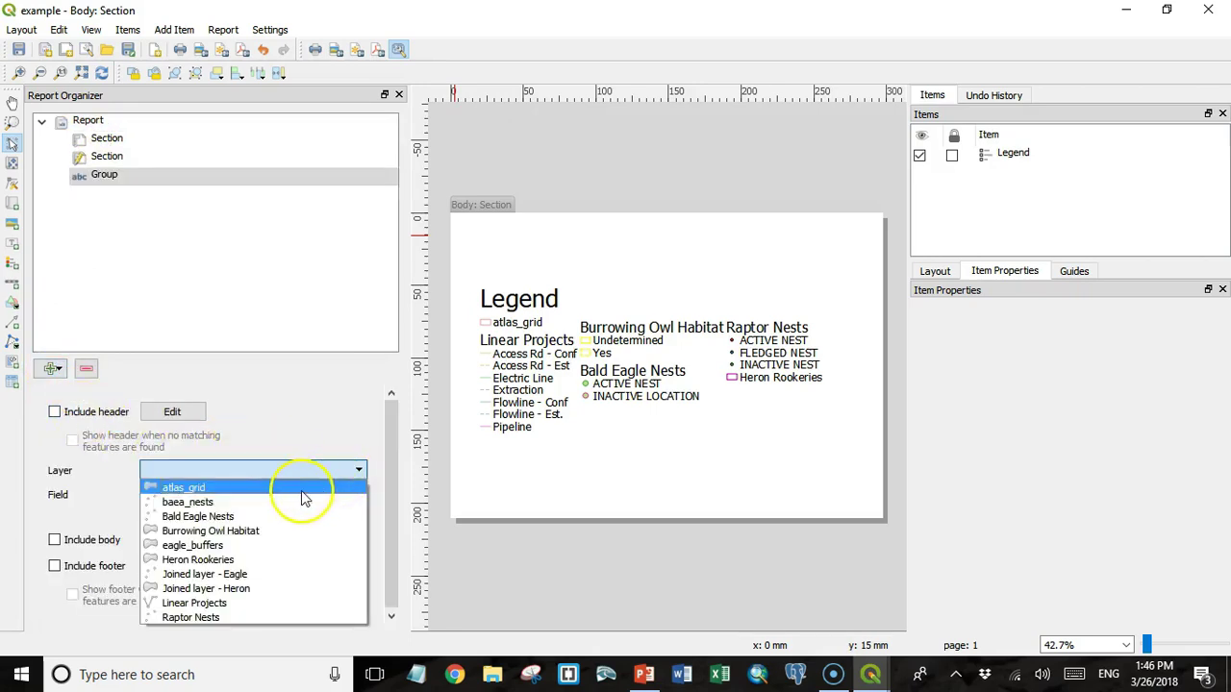
click(301, 490)
click(344, 496)
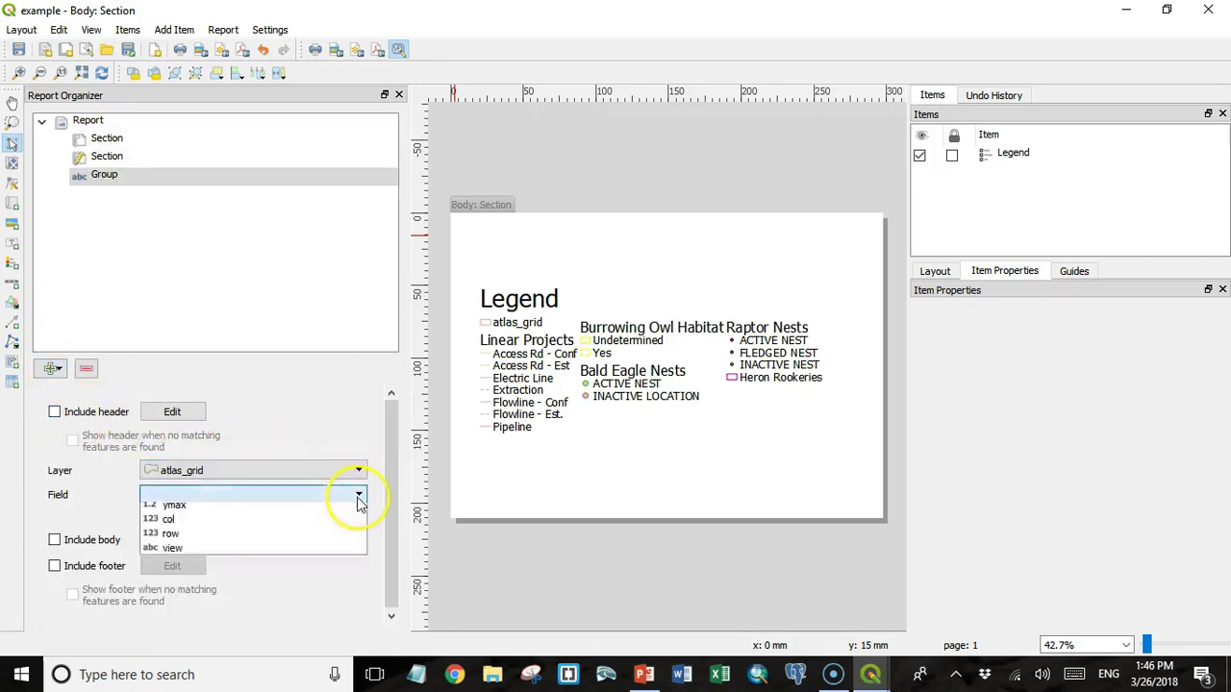
click(313, 613)
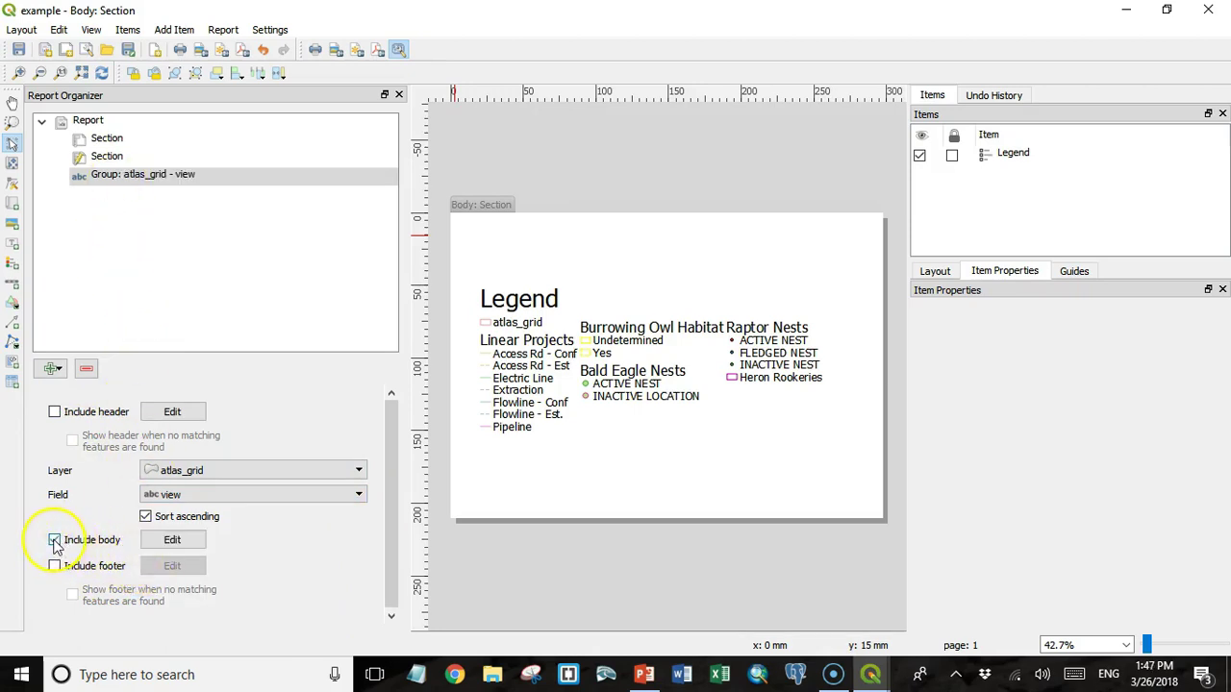
Step: Draw a map frame showing the atlas grid across the group body page's centre
click(170, 540)
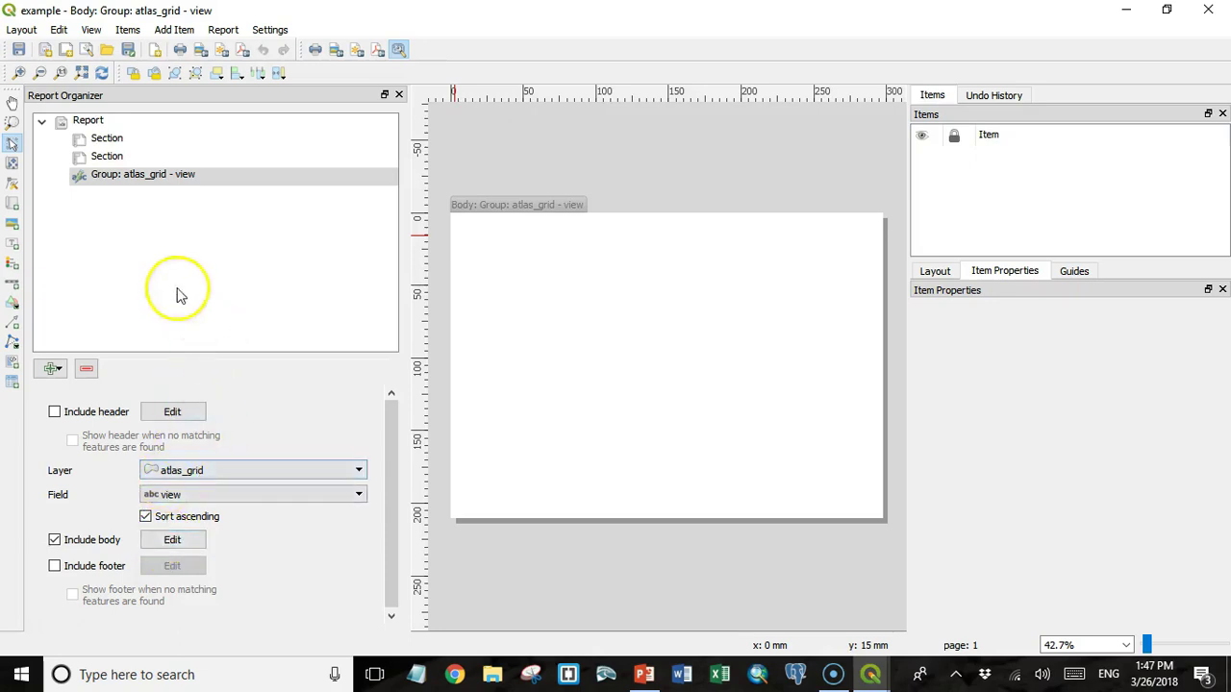
click(12, 203)
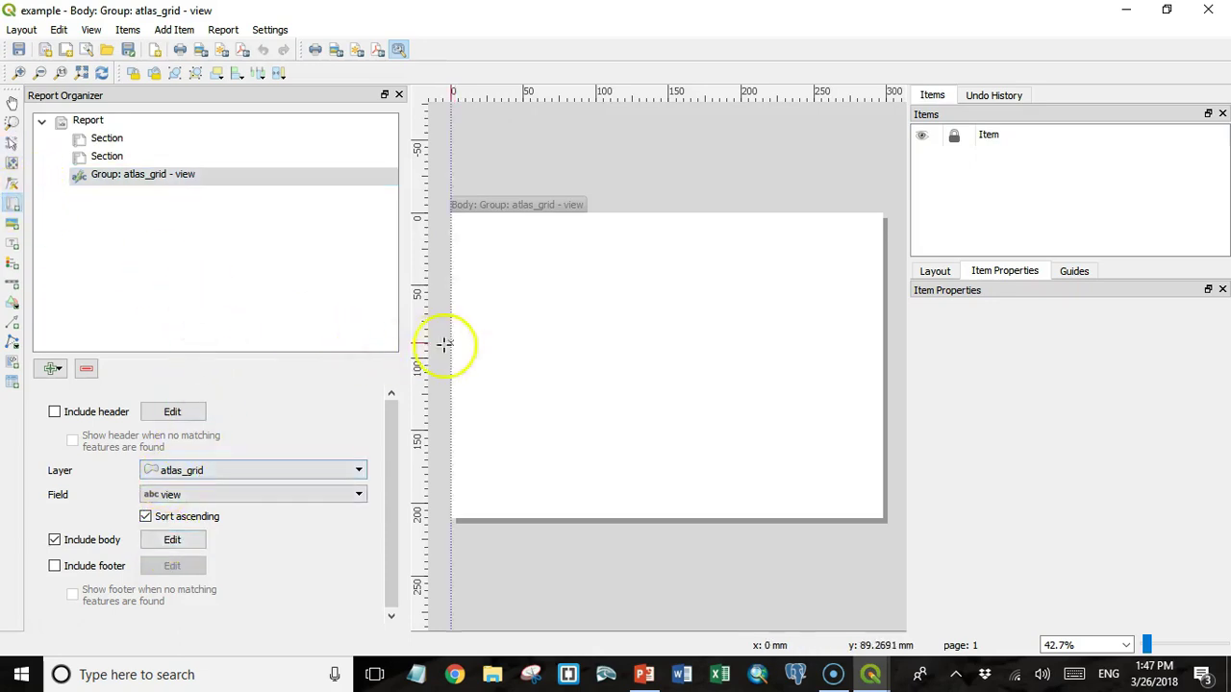
mouse_move(472, 289)
mouse_down()
mouse_move(483, 327)
mouse_move(664, 453)
mouse_move(855, 489)
mouse_up()
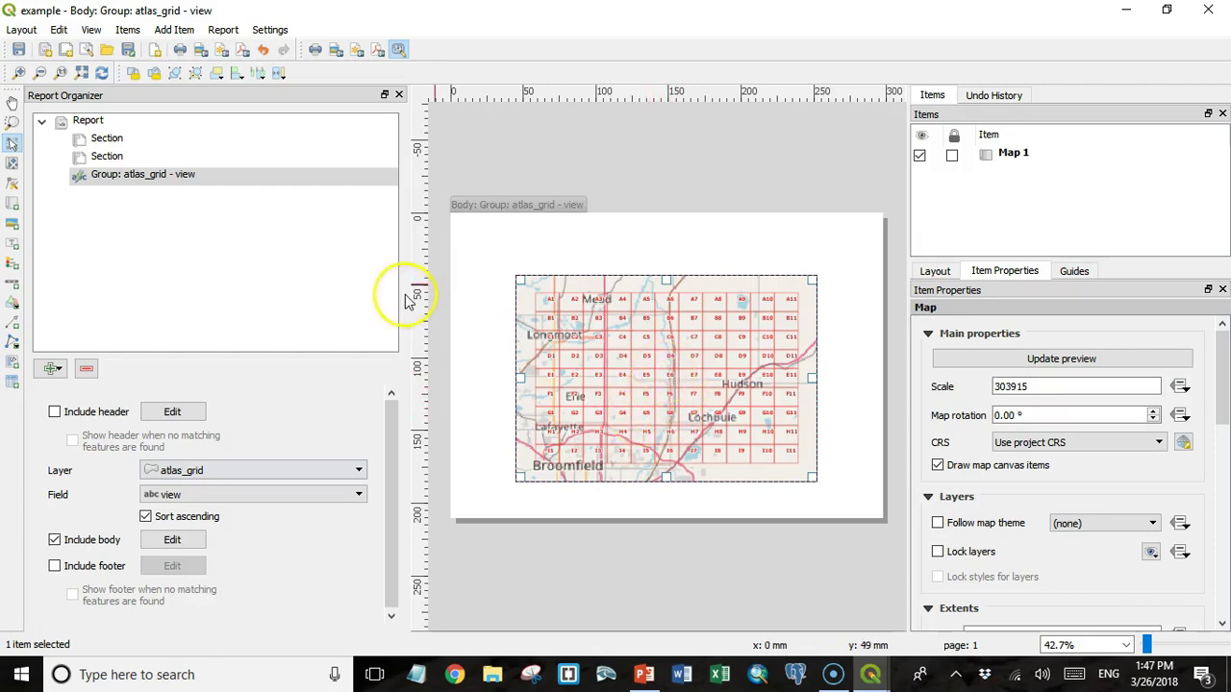
Step: Open the overview section's page and inspect the Project area overview map's properties
click(116, 142)
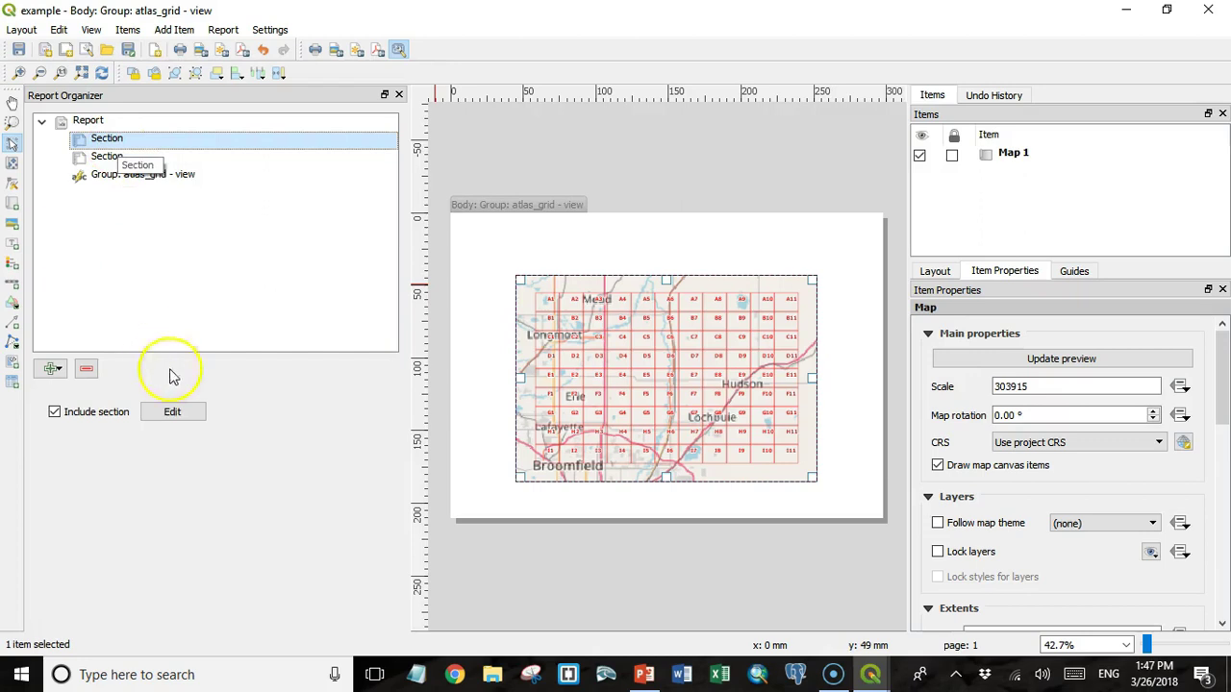
click(172, 411)
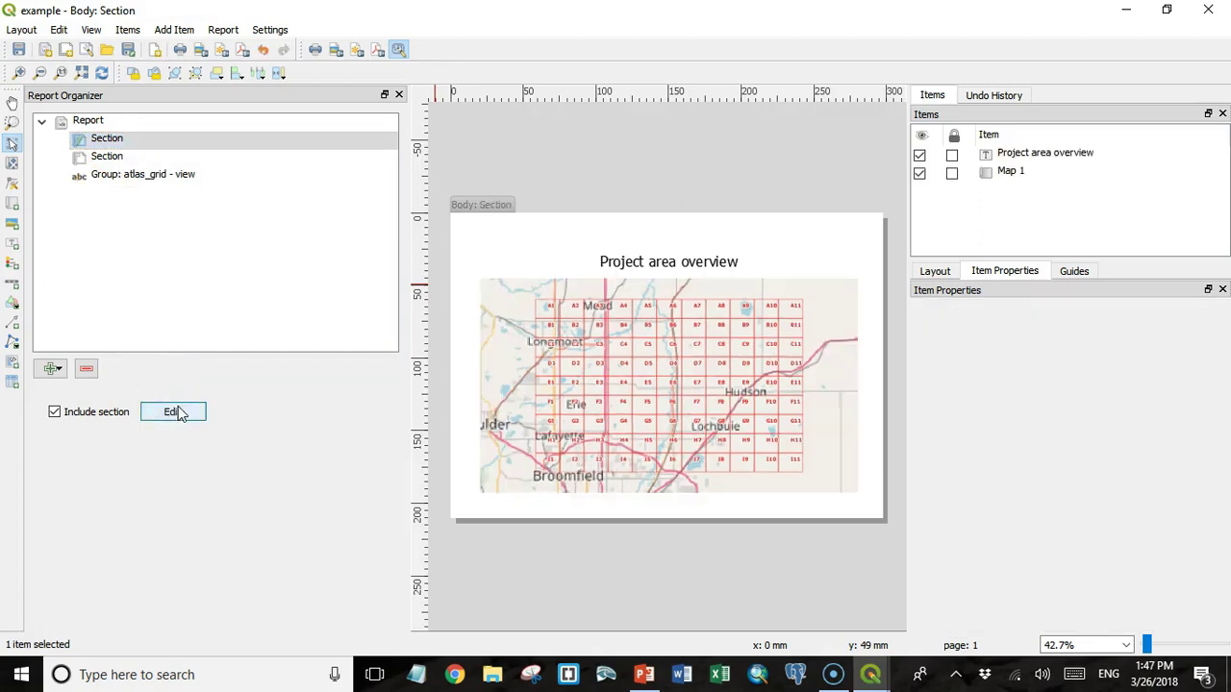
click(832, 363)
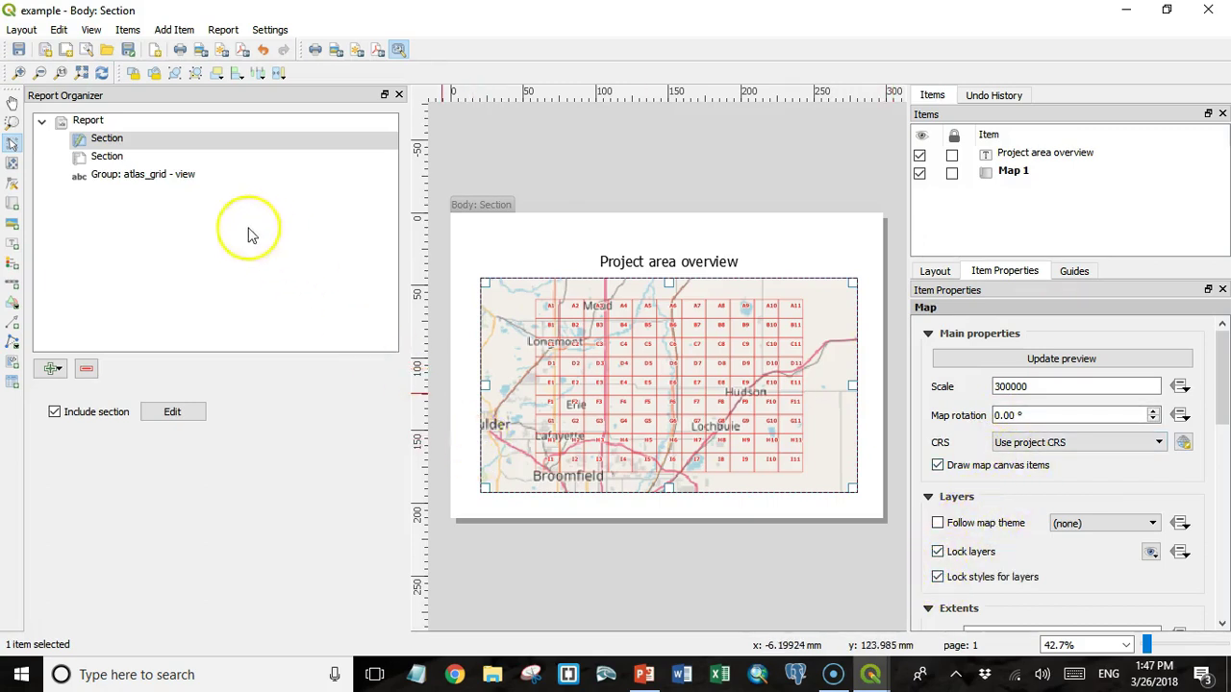
click(146, 180)
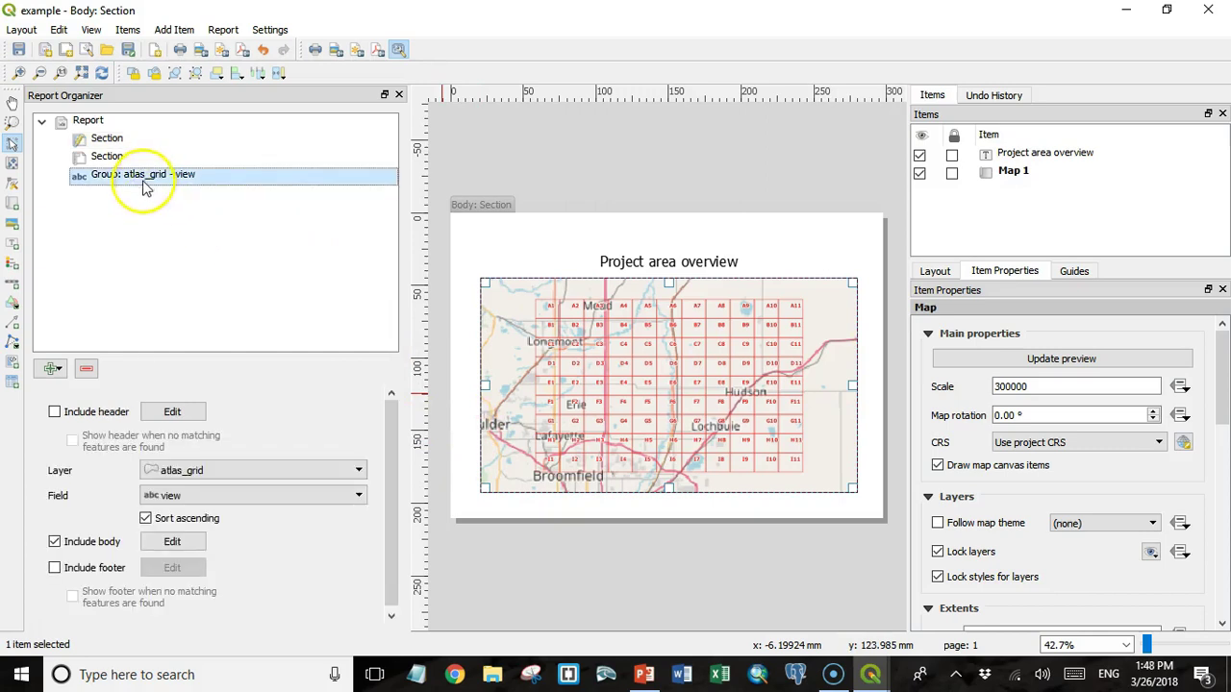
Step: Make the group body's Map 1 report-controlled at a fixed 24000 scale
click(172, 542)
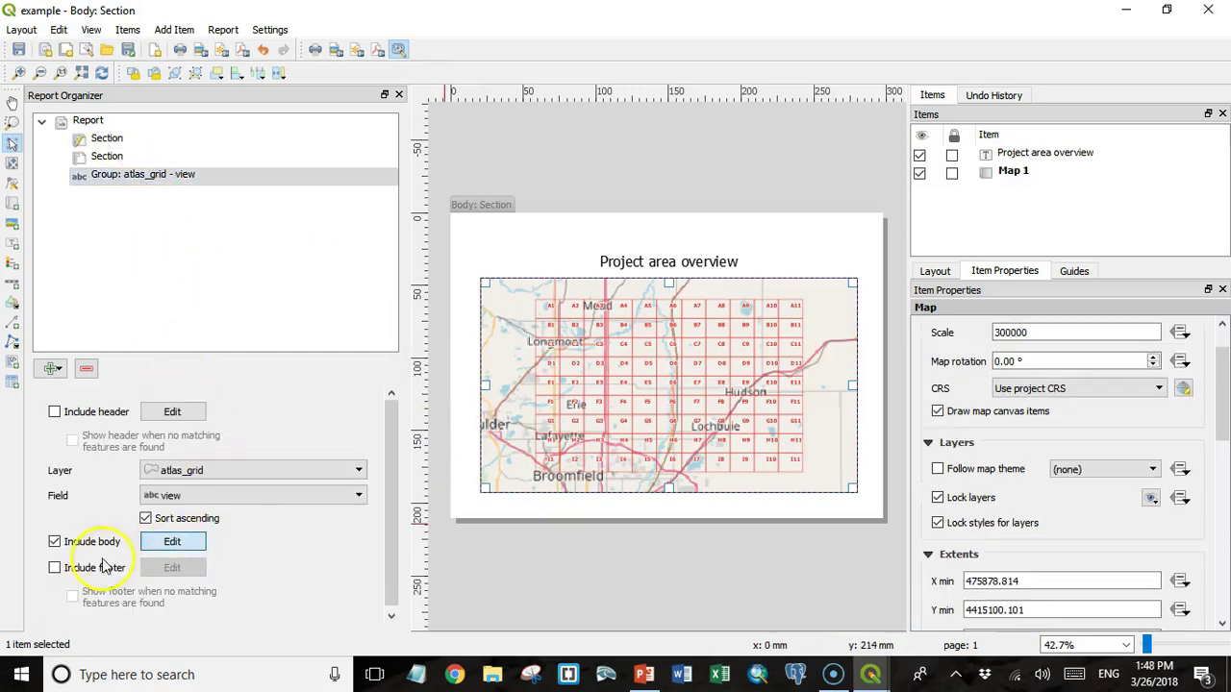
drag(1221, 409, 1219, 471)
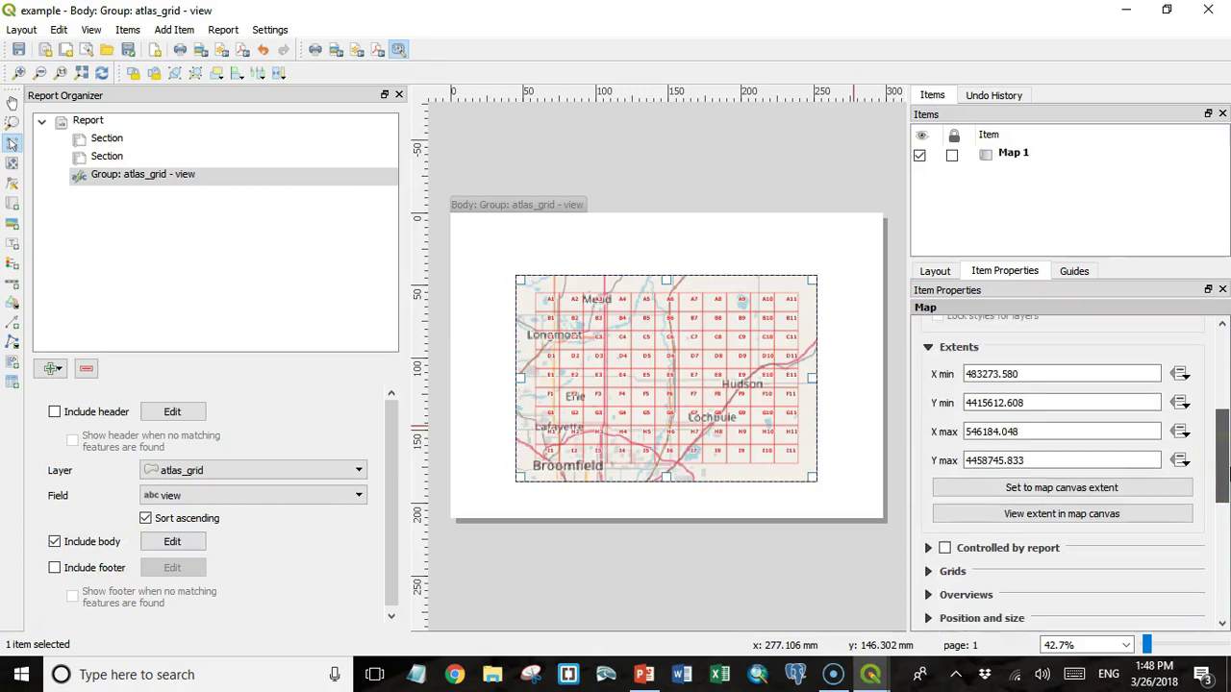
scroll(973, 381, down, 2)
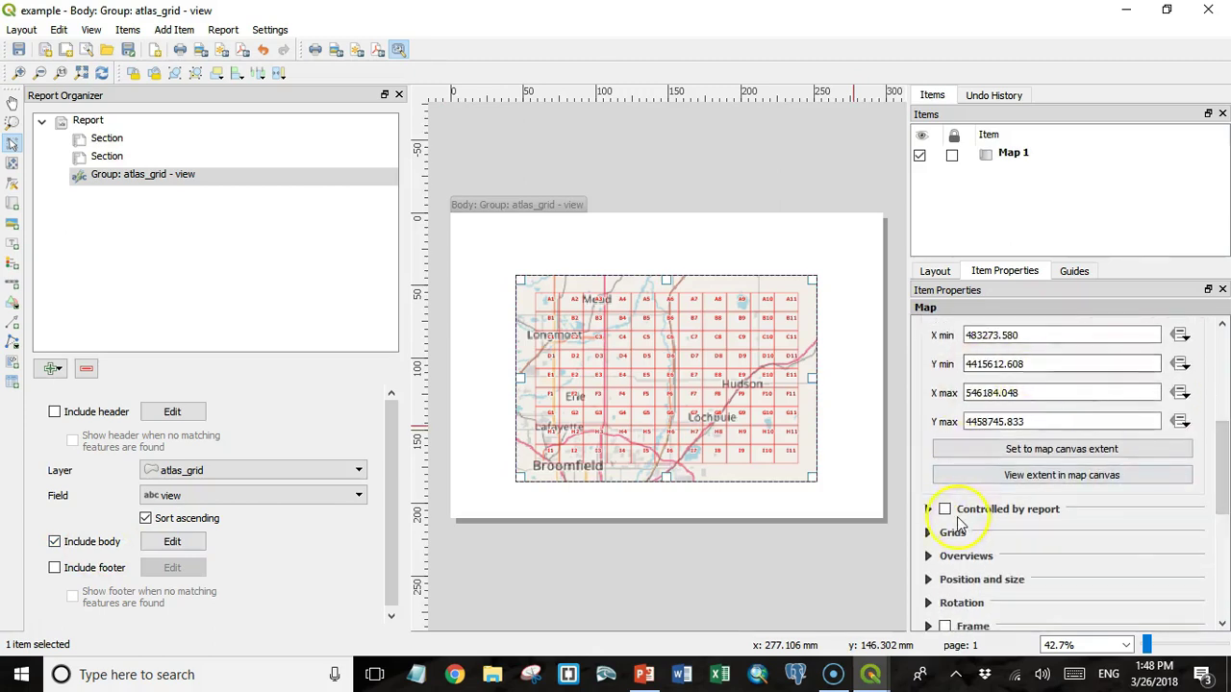
click(945, 511)
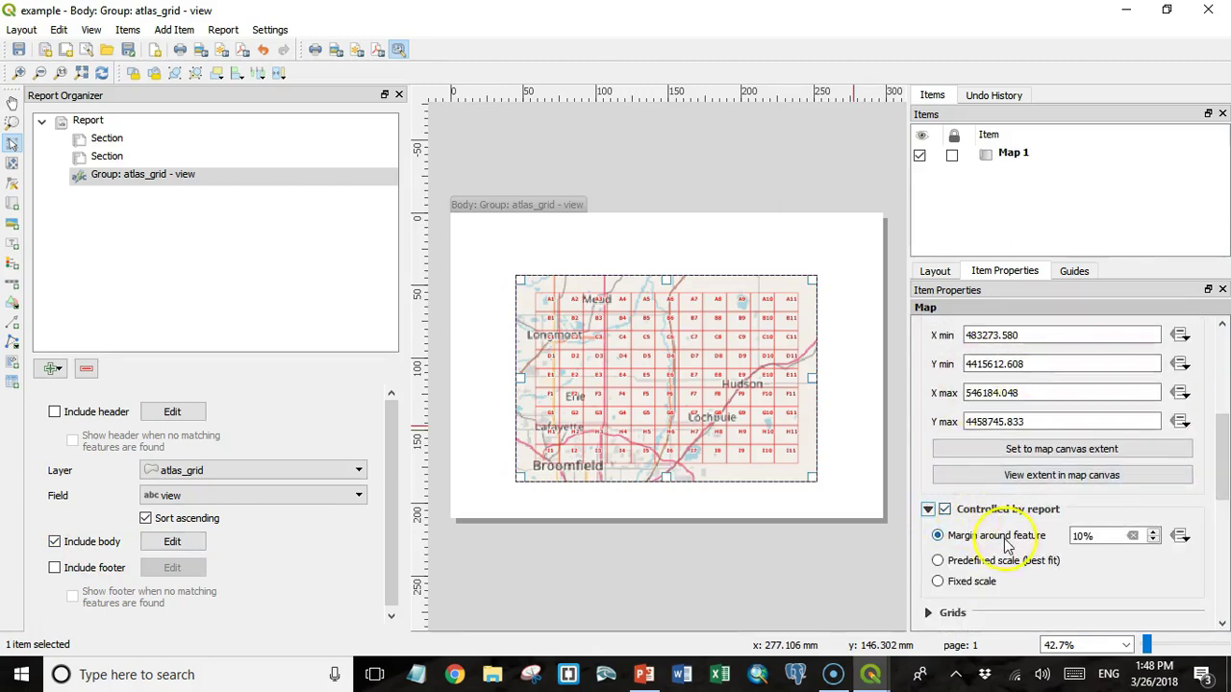
click(938, 583)
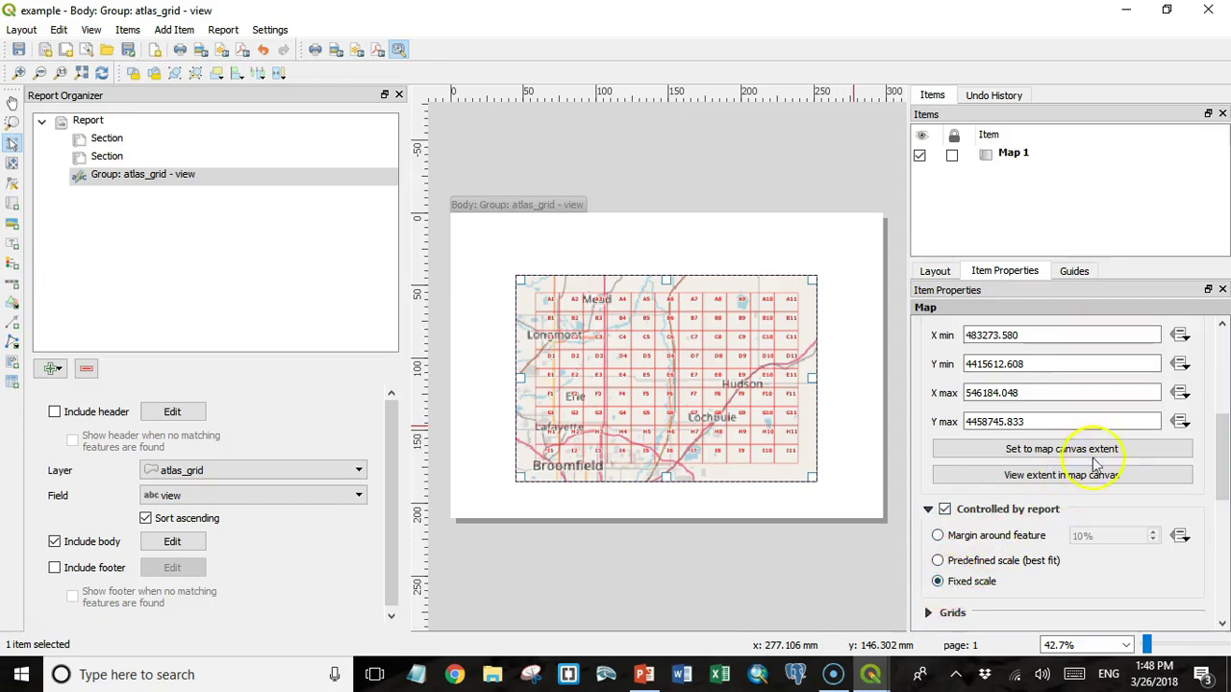
drag(1218, 452, 1219, 378)
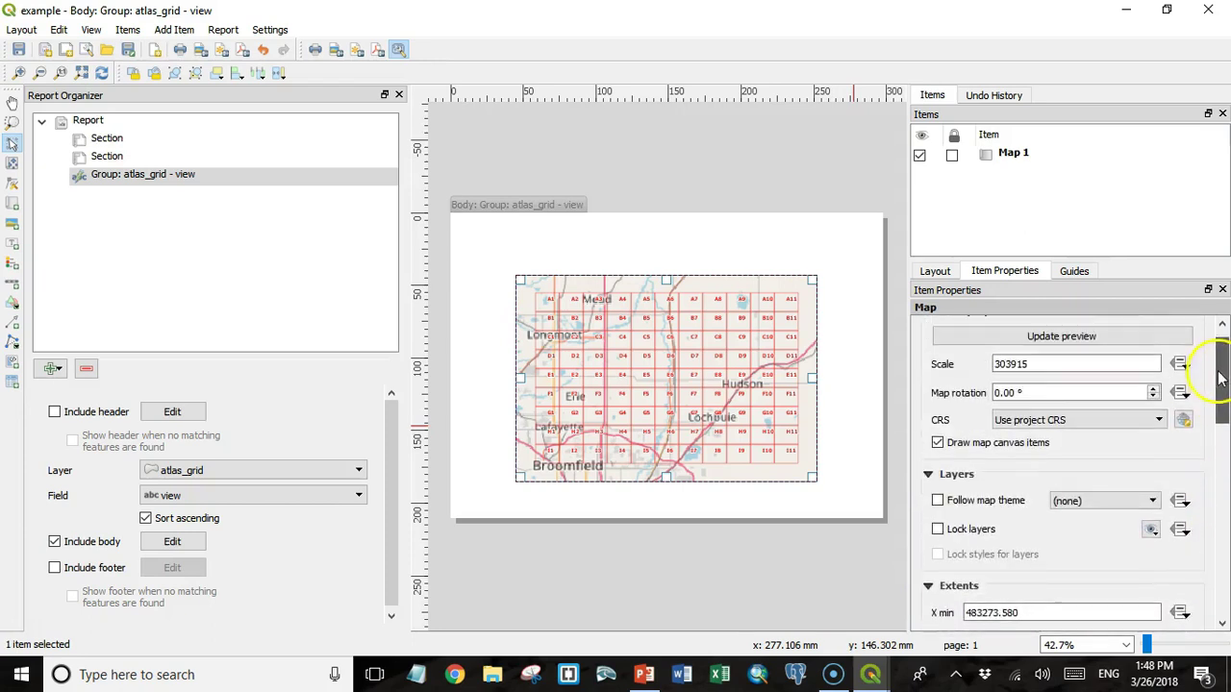
drag(1030, 363, 982, 363)
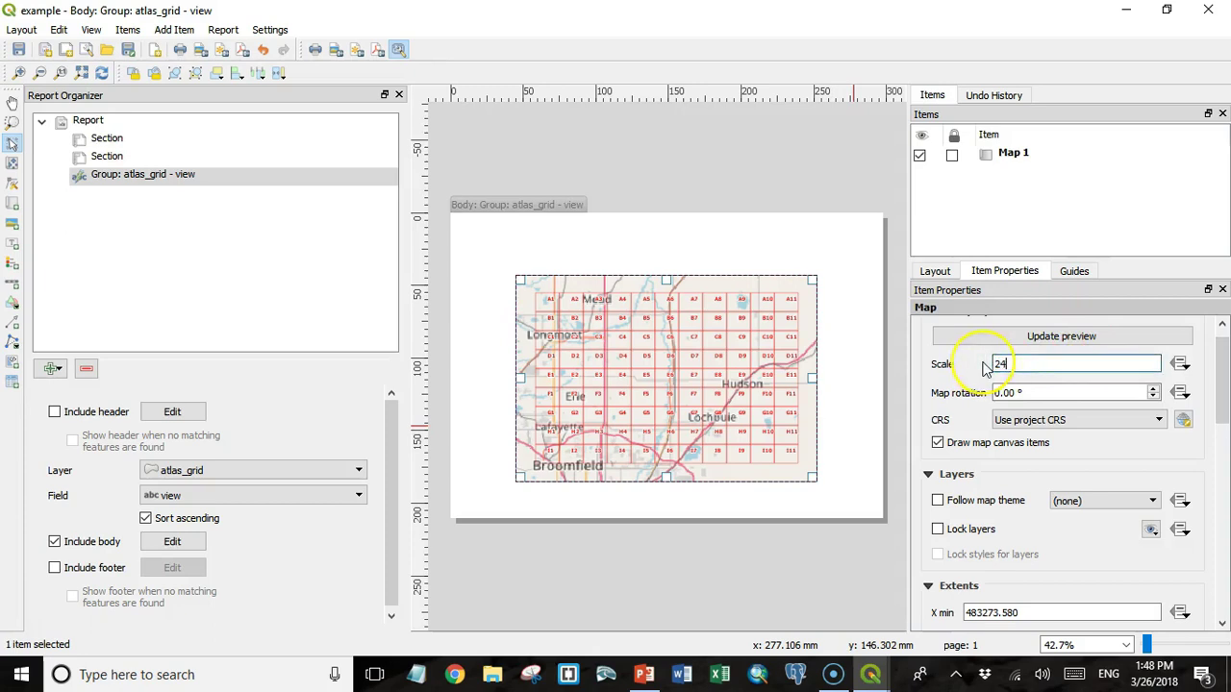
text(24000)
key(Return)
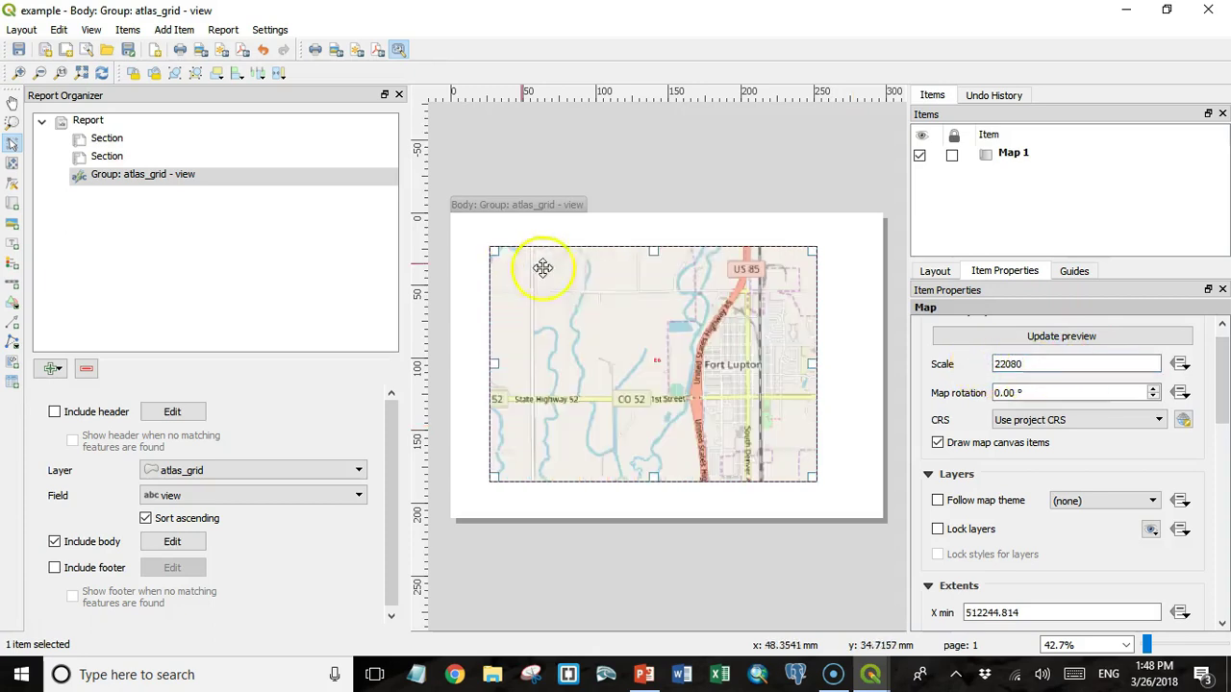
Step: Move the map frame higher, enlarge it toward the top left, and reapply scale 24000
mouse_move(612, 286)
mouse_down()
mouse_move(626, 315)
mouse_move(626, 305)
mouse_up()
drag(503, 269, 495, 248)
drag(1034, 364, 976, 360)
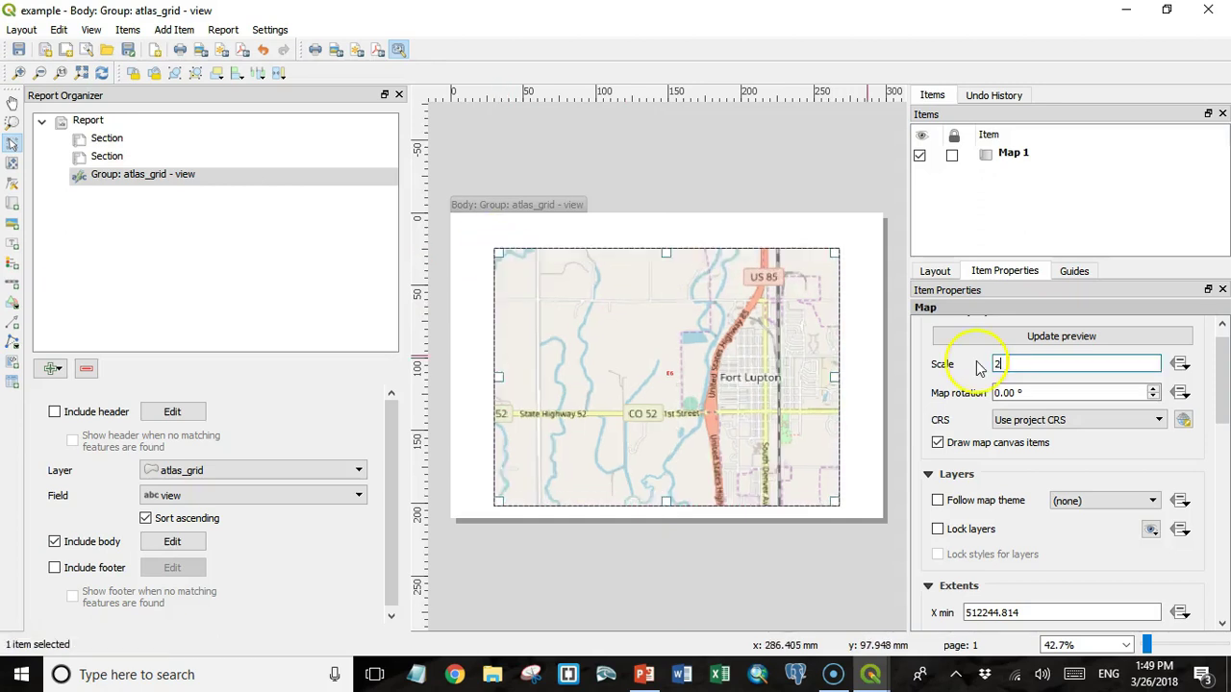
text(24000)
key(Return)
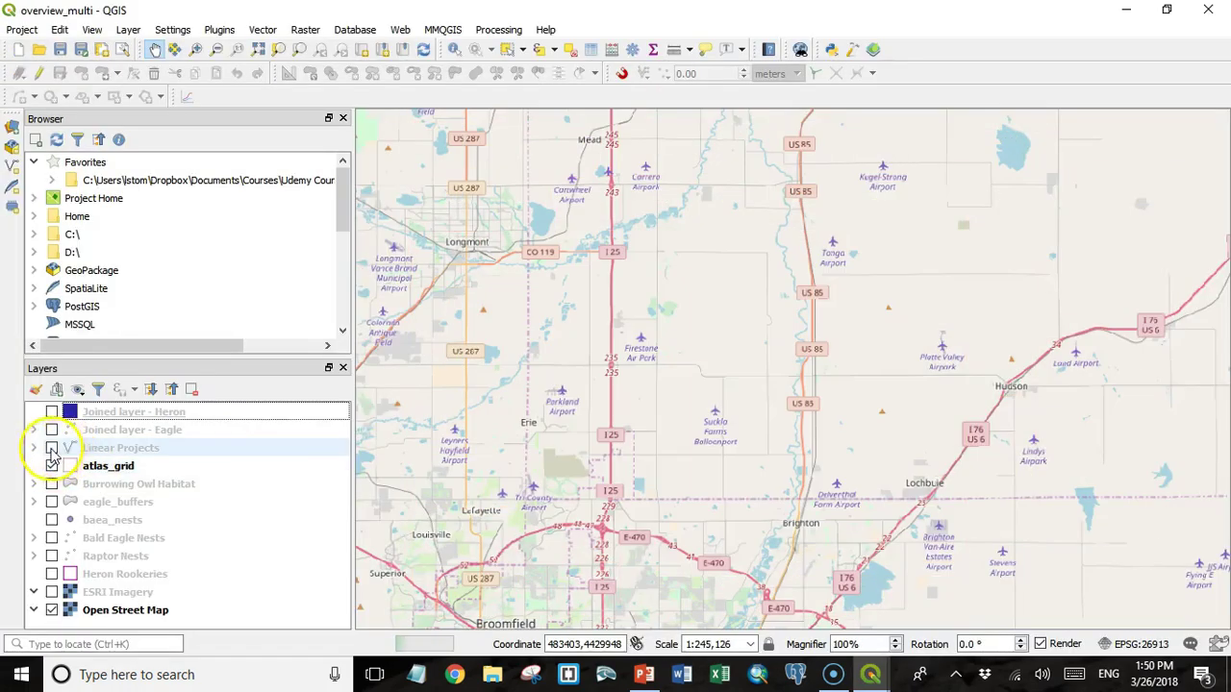
Step: Show Linear Projects, Burrowing Owl Habitat, Bald Eagle Nests and Raptor Nests, then return to the 'example' layout
click(51, 448)
click(51, 484)
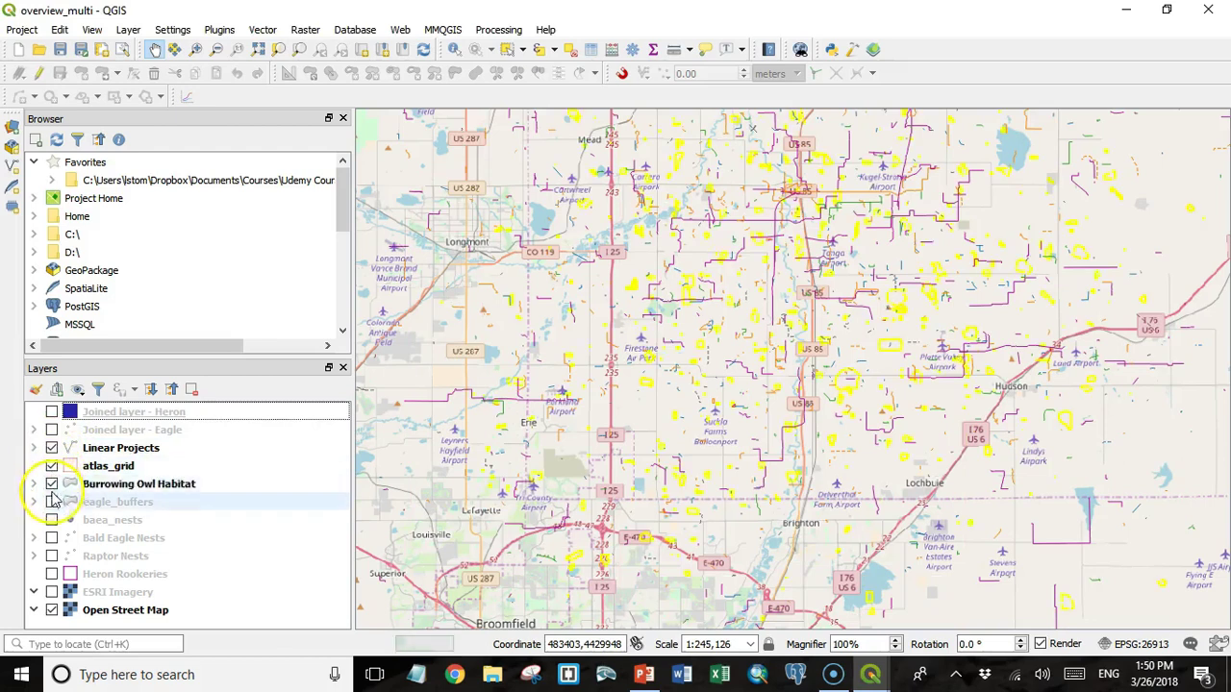
click(50, 539)
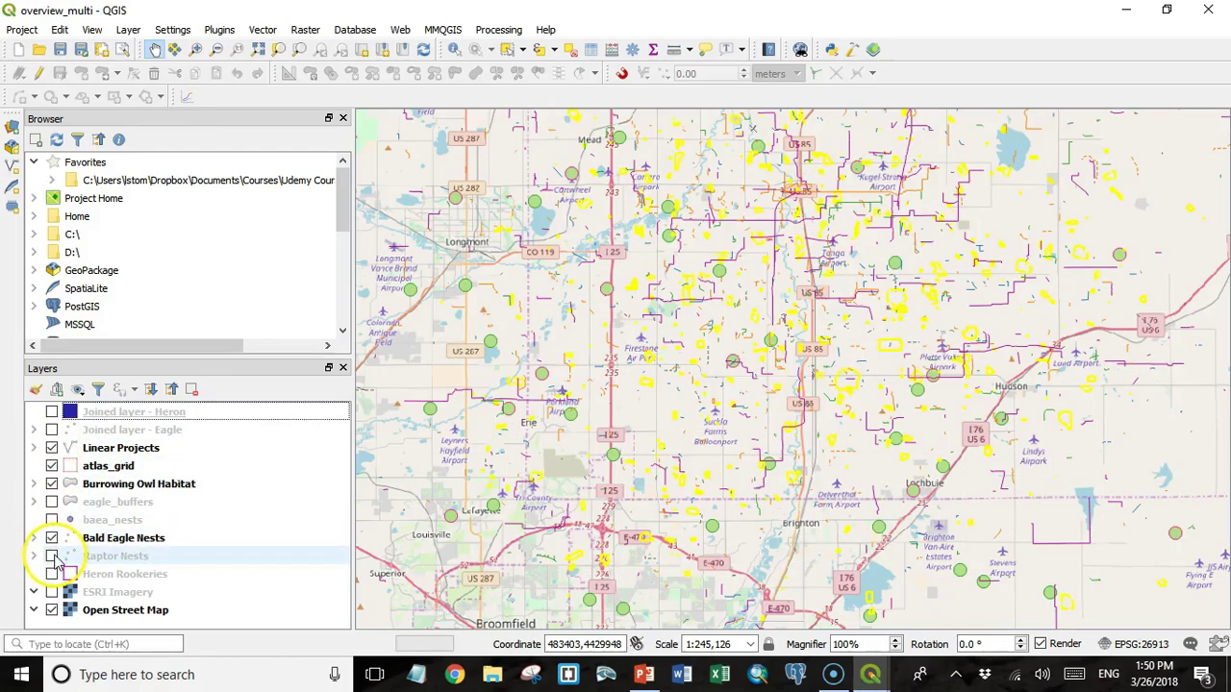
click(51, 556)
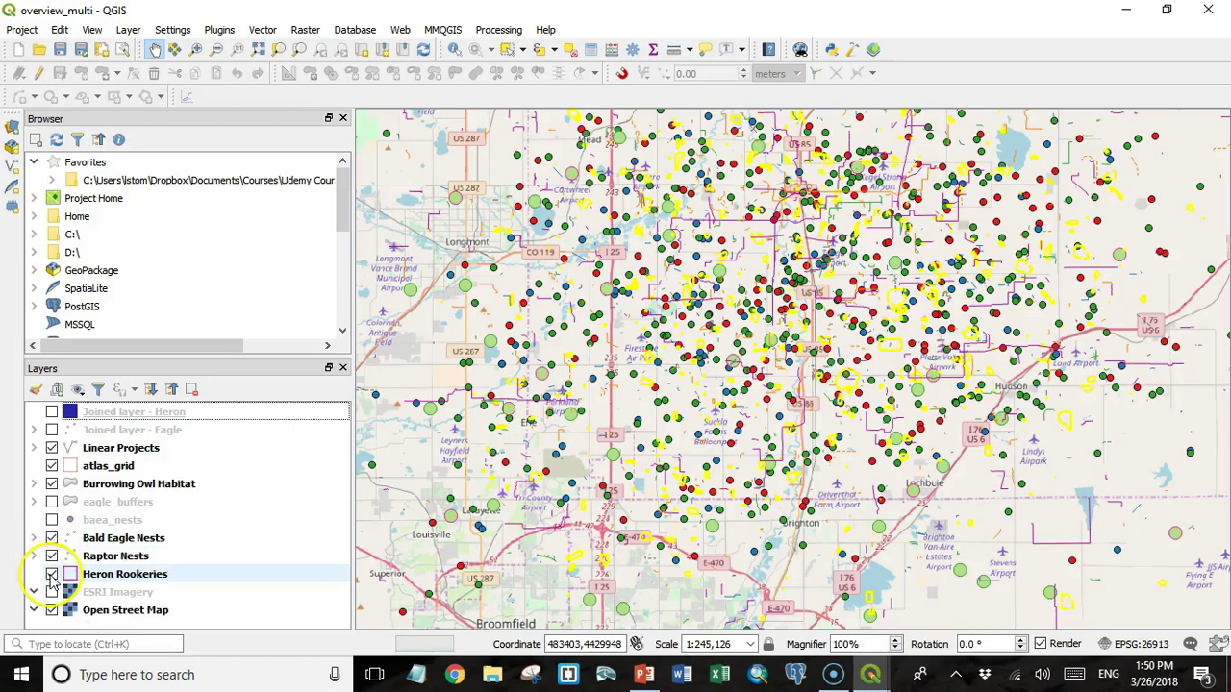
click(870, 674)
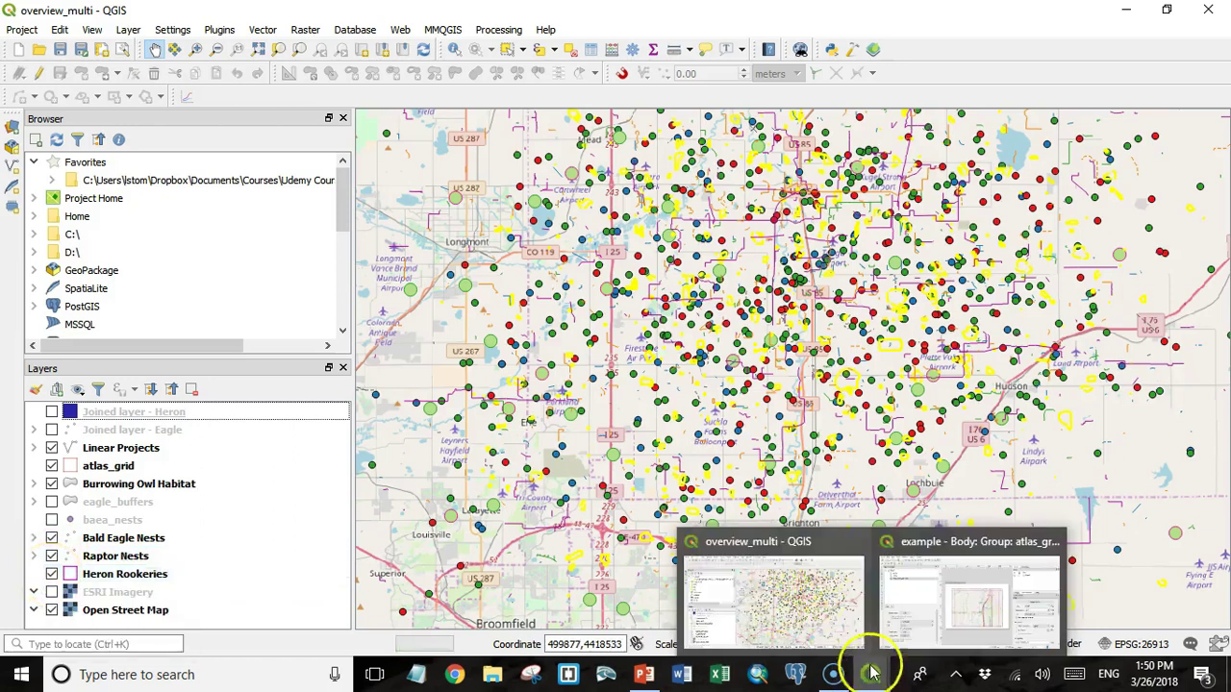
click(902, 621)
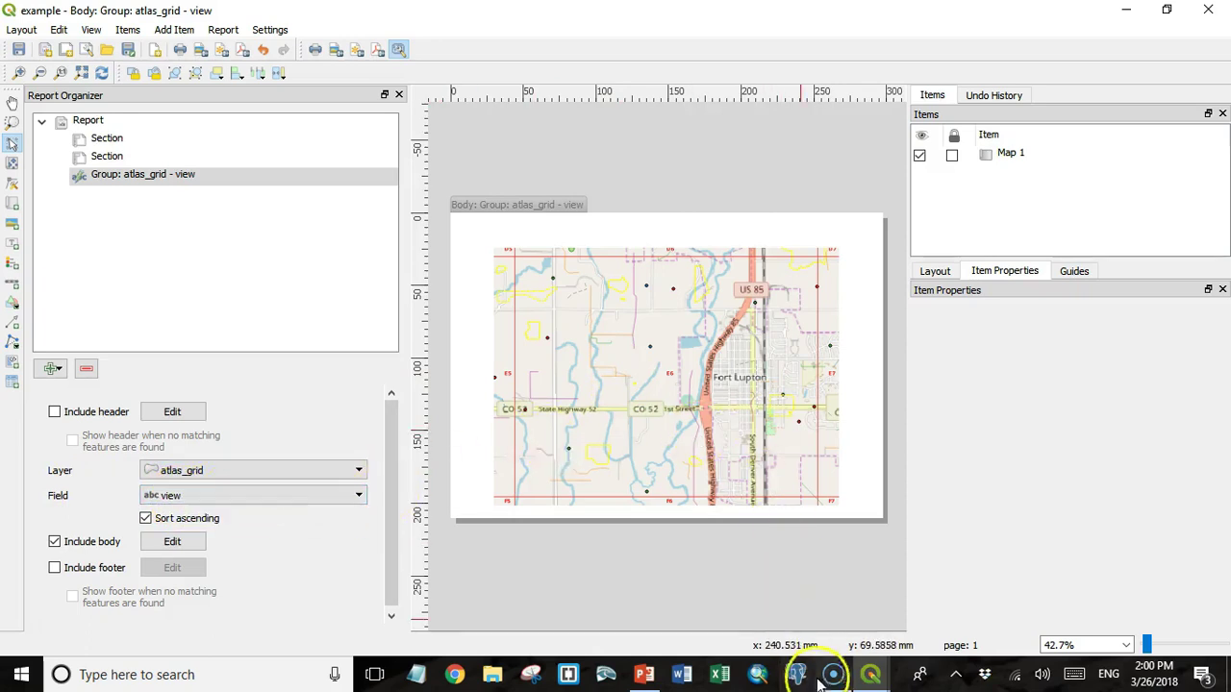
Step: In the main map window, toggle eagle_buffers off and on and open its attribute table
mouse_move(869, 668)
click(774, 601)
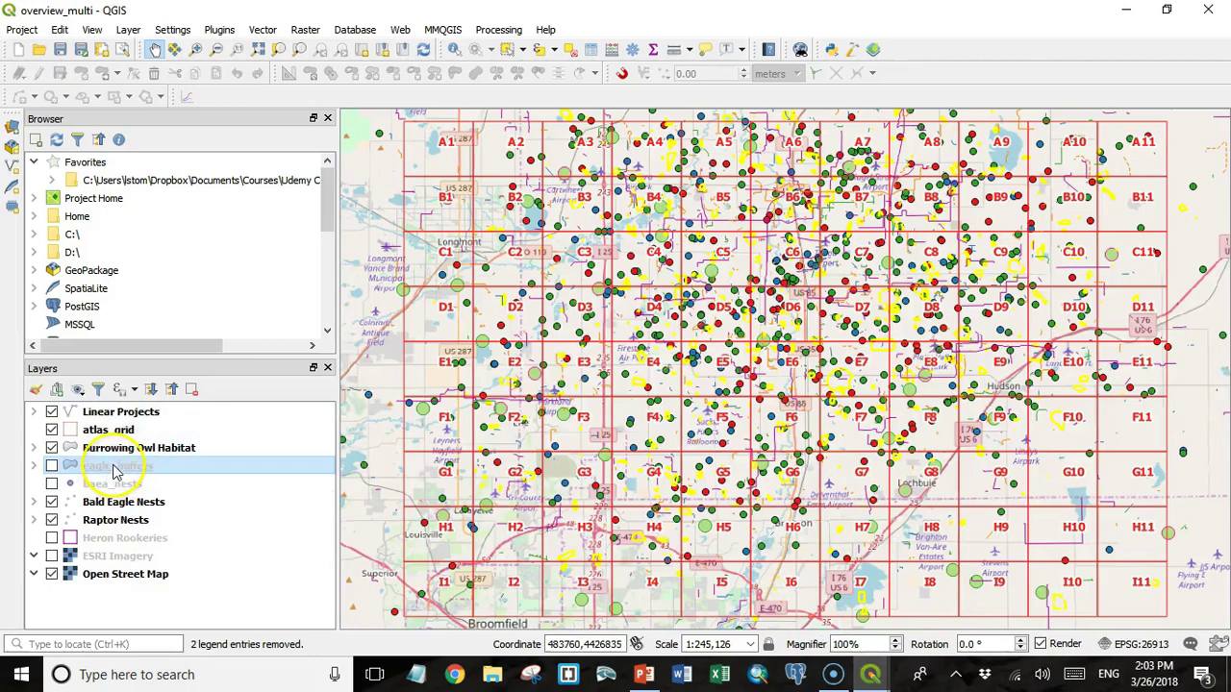
click(51, 466)
click(51, 466)
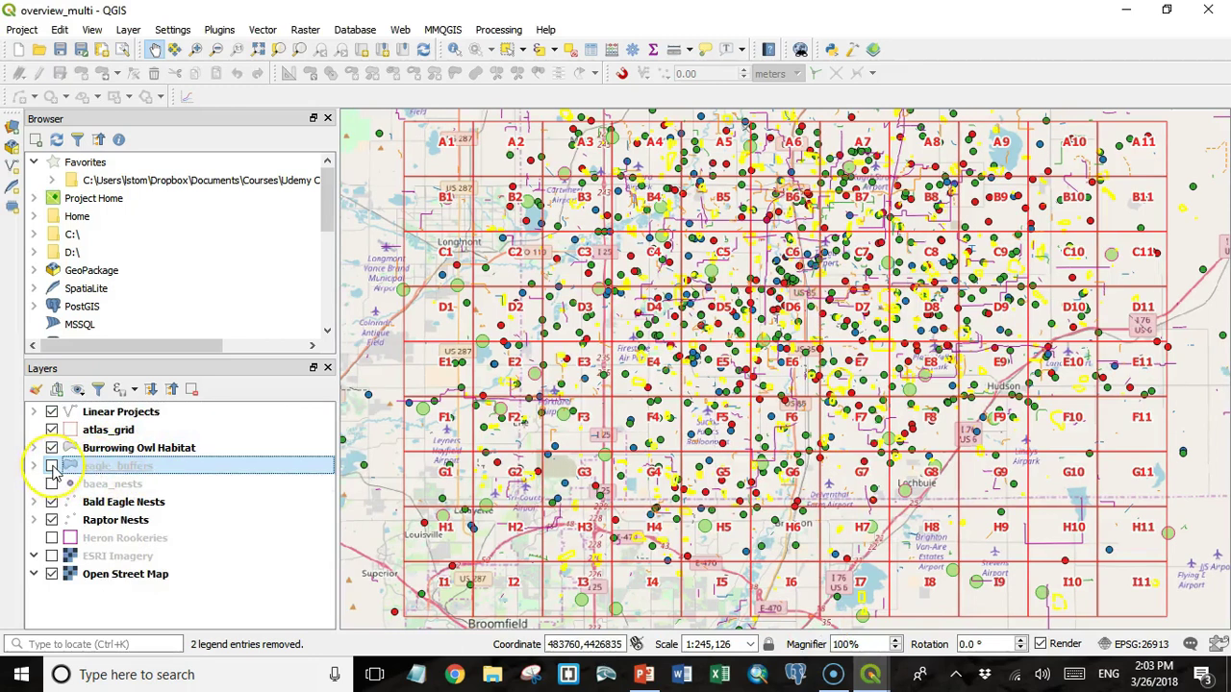
right_click(114, 468)
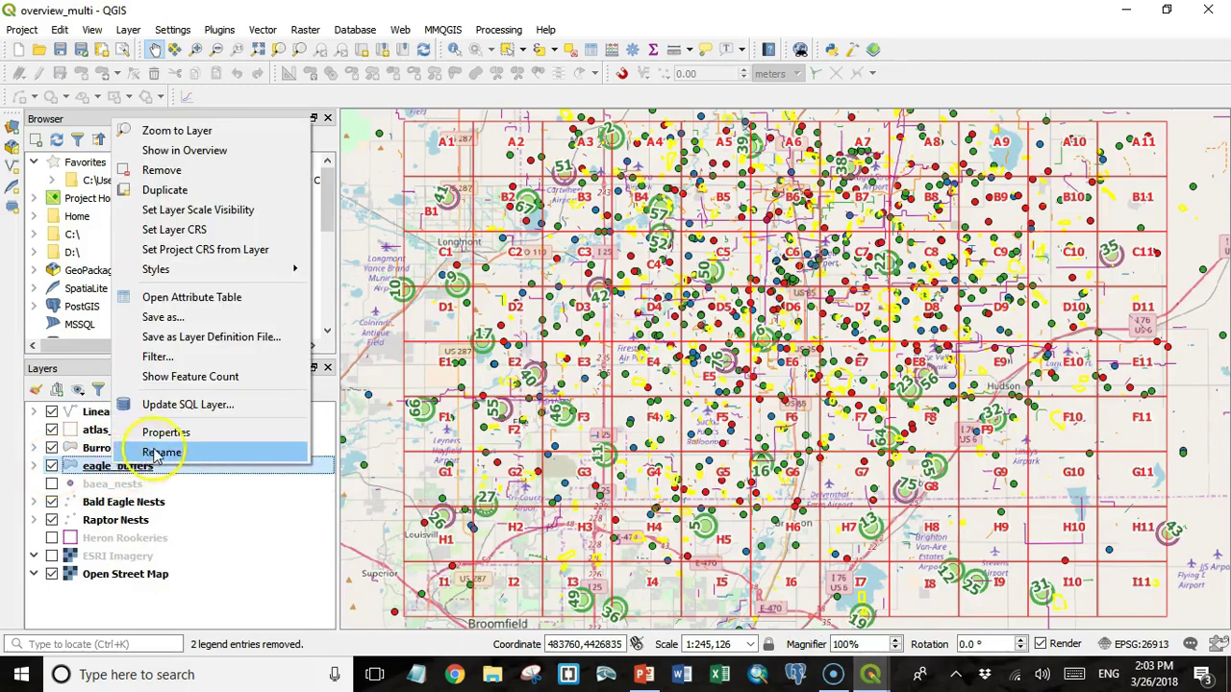
click(178, 300)
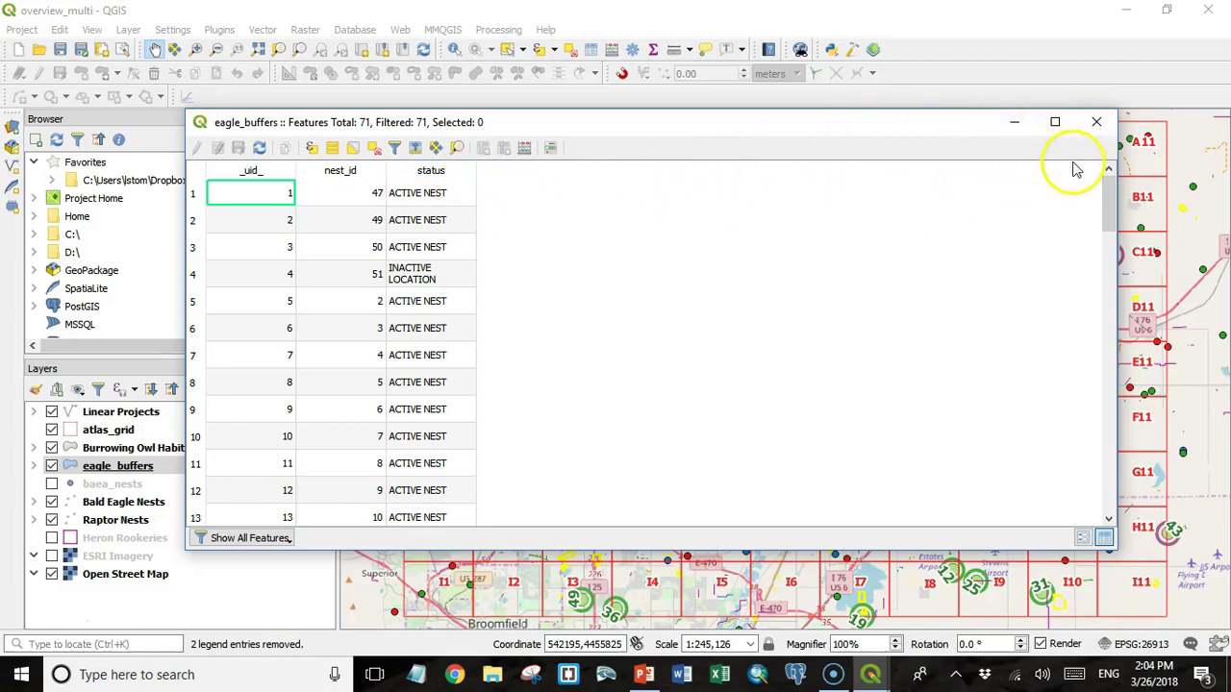
Step: Close the table and open Join attributes by location from the Processing Toolbox
click(1096, 121)
click(498, 30)
click(515, 51)
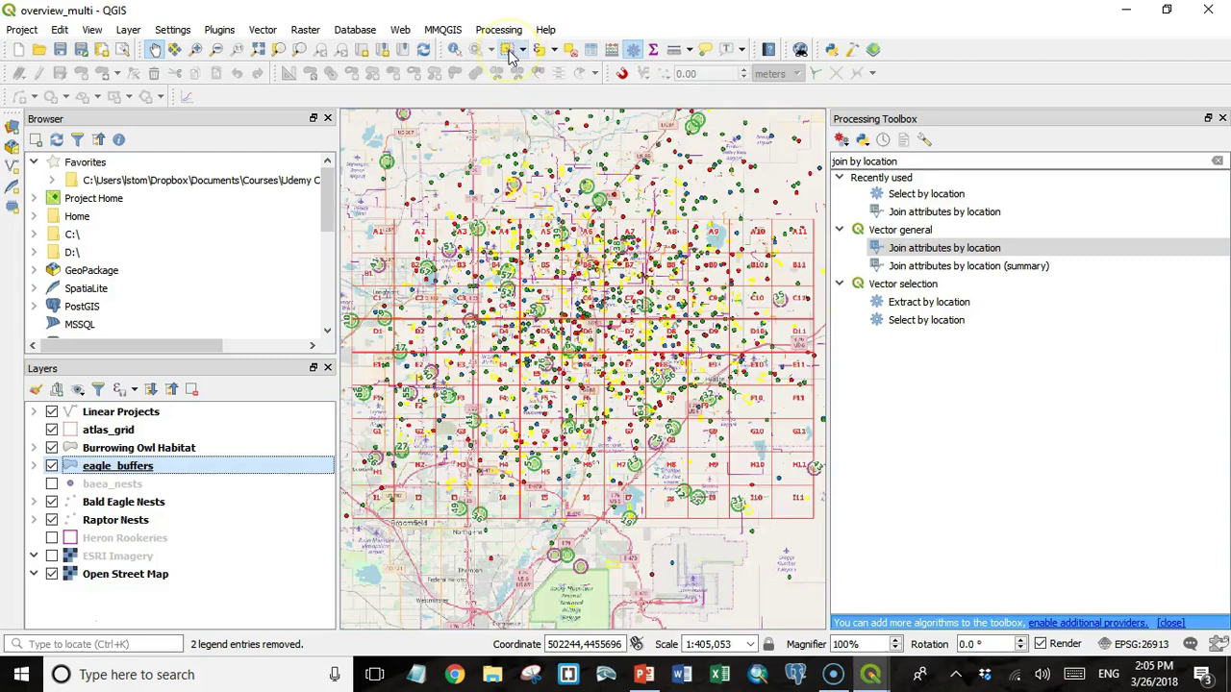
triple_click(892, 159)
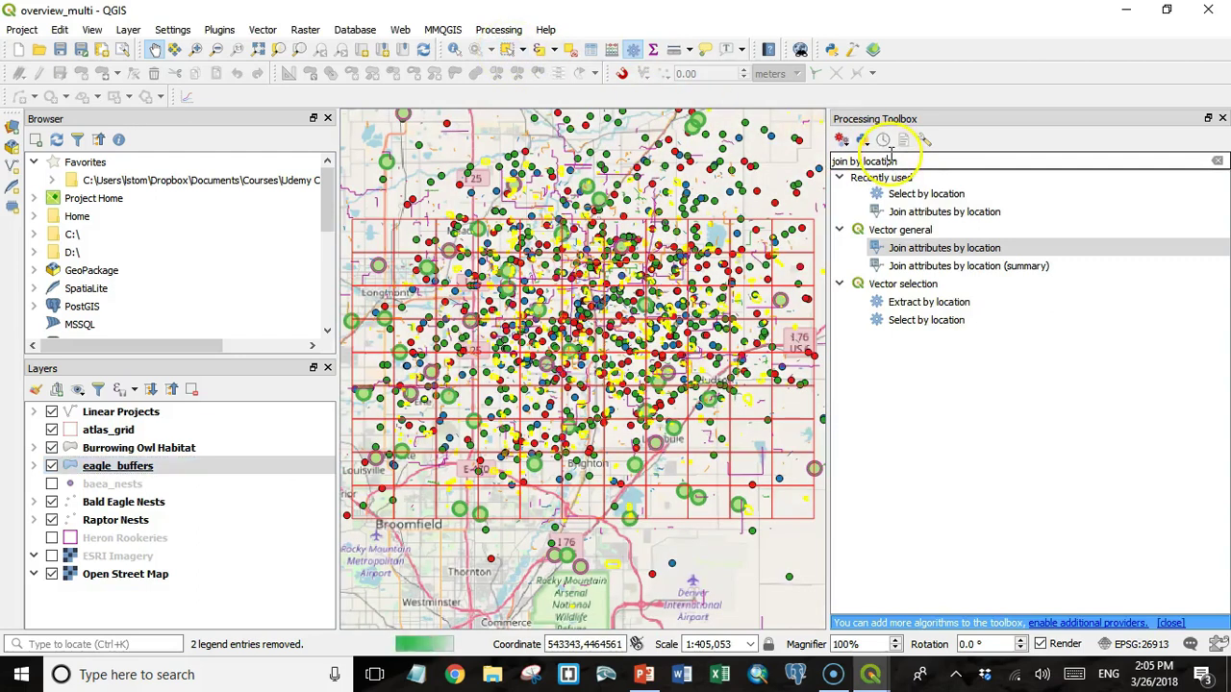
text(join)
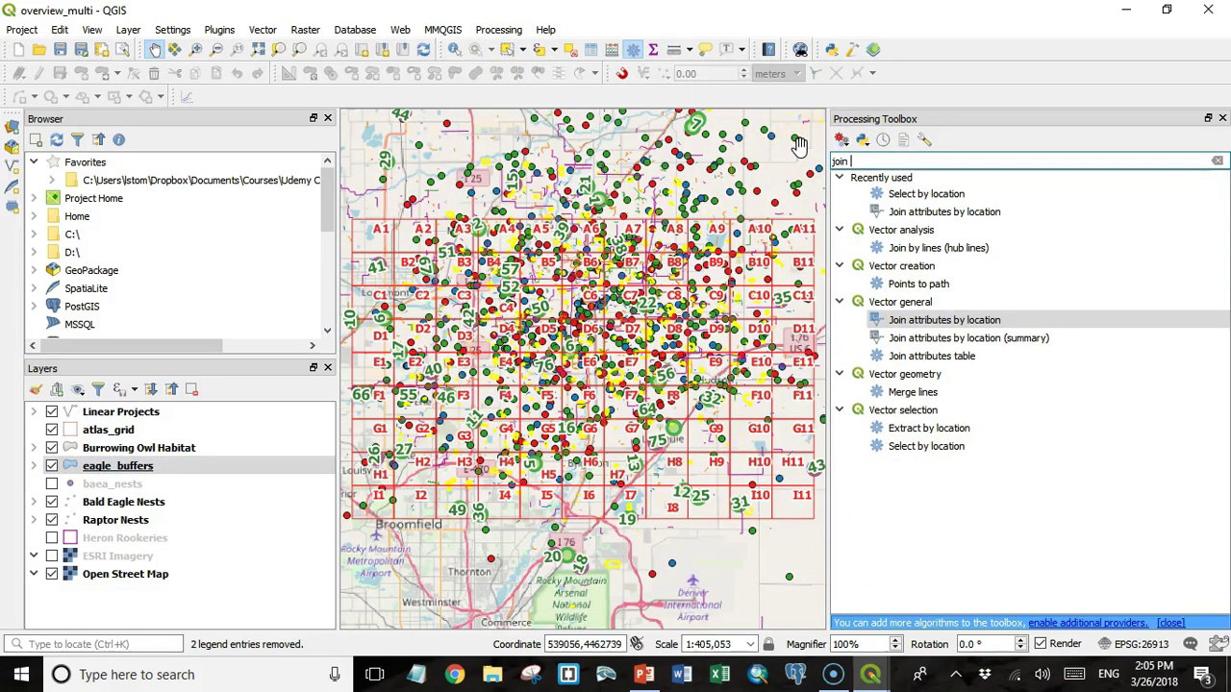
text( by l)
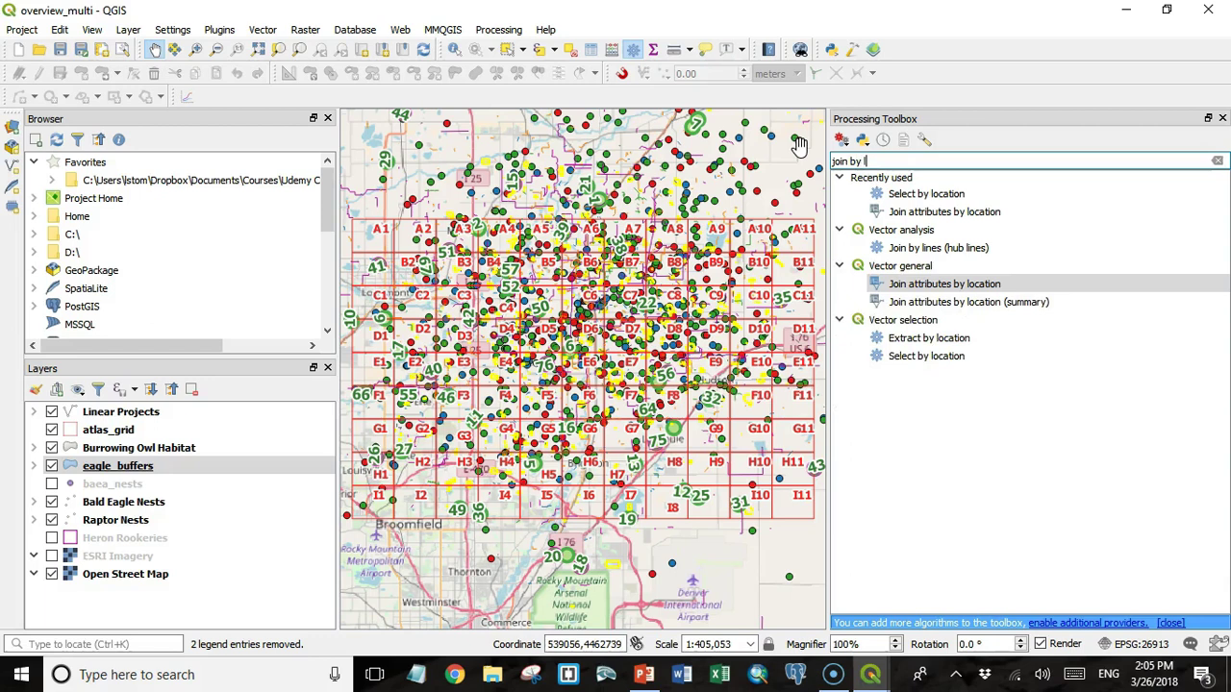
text(ocation)
double_click(924, 248)
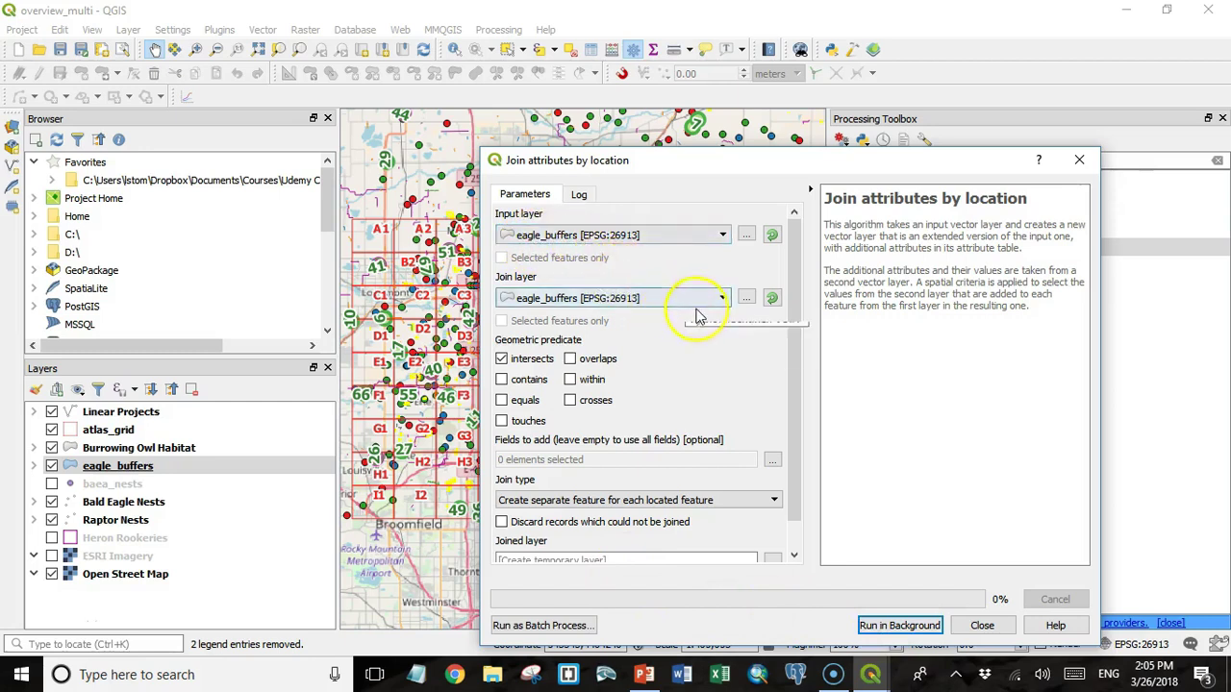
Step: Join only atlas_grid's view field onto eagle_buffers and run the algorithm
click(725, 299)
click(705, 315)
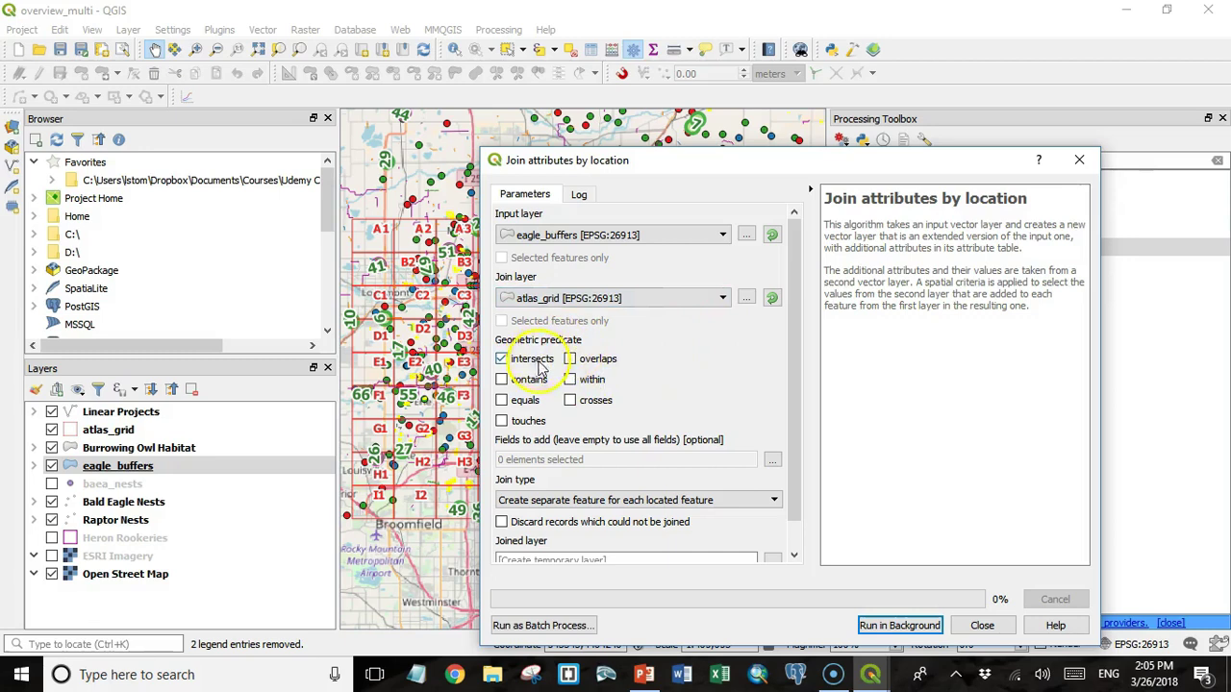
click(772, 463)
click(475, 311)
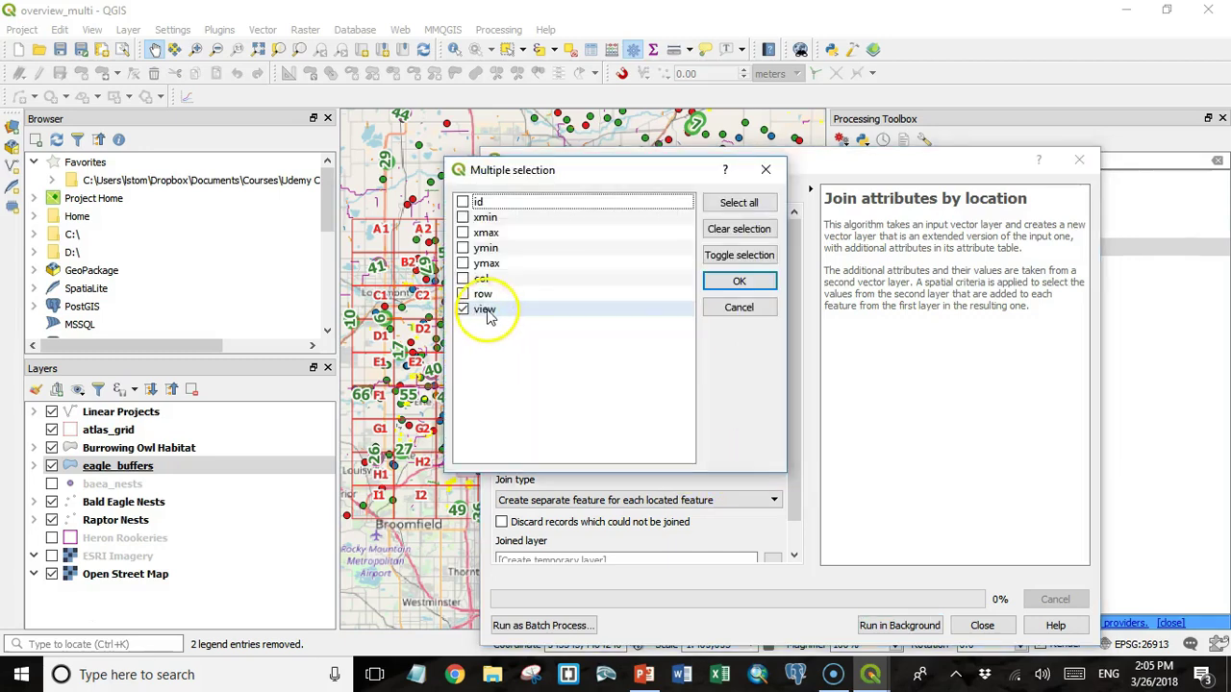
click(737, 283)
click(899, 626)
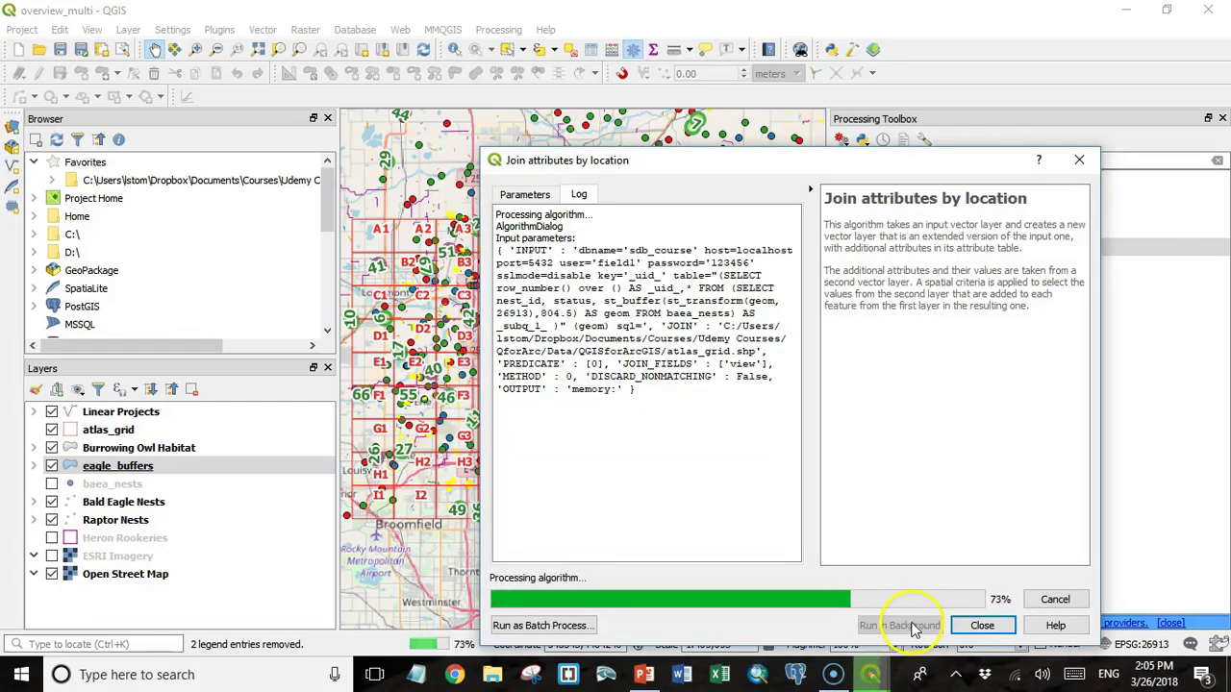
Step: Check the Joined layer's 97 records and their view codes, then hide the layer
right_click(118, 468)
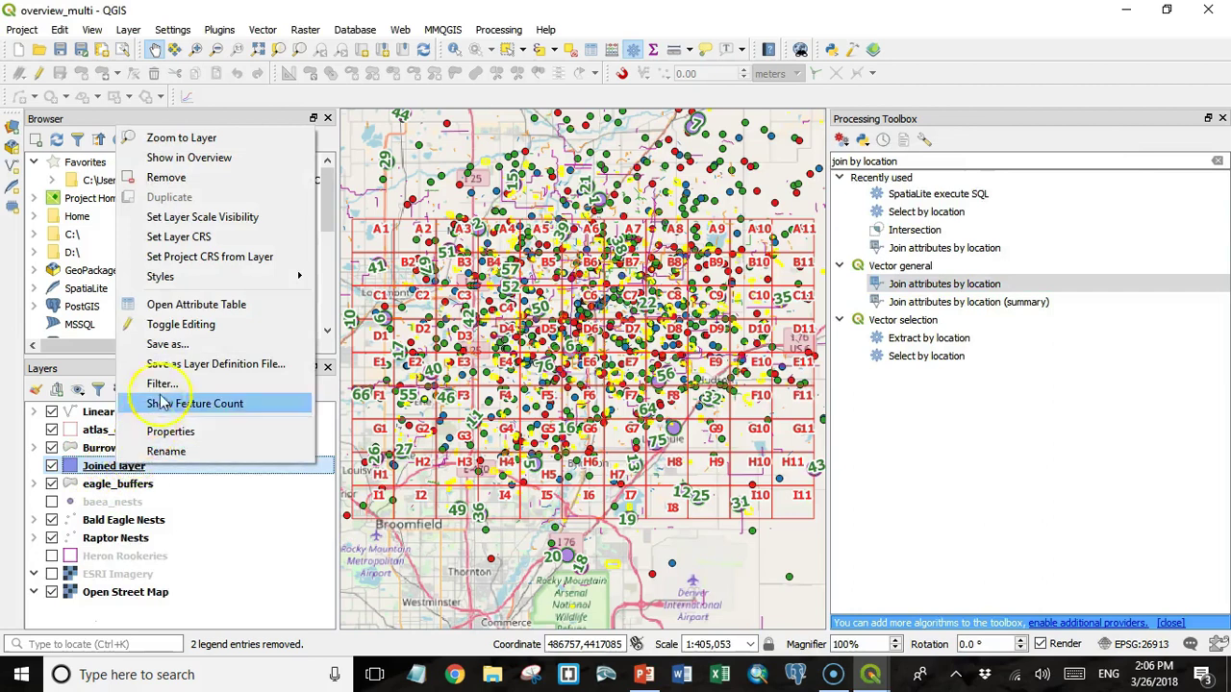
click(196, 304)
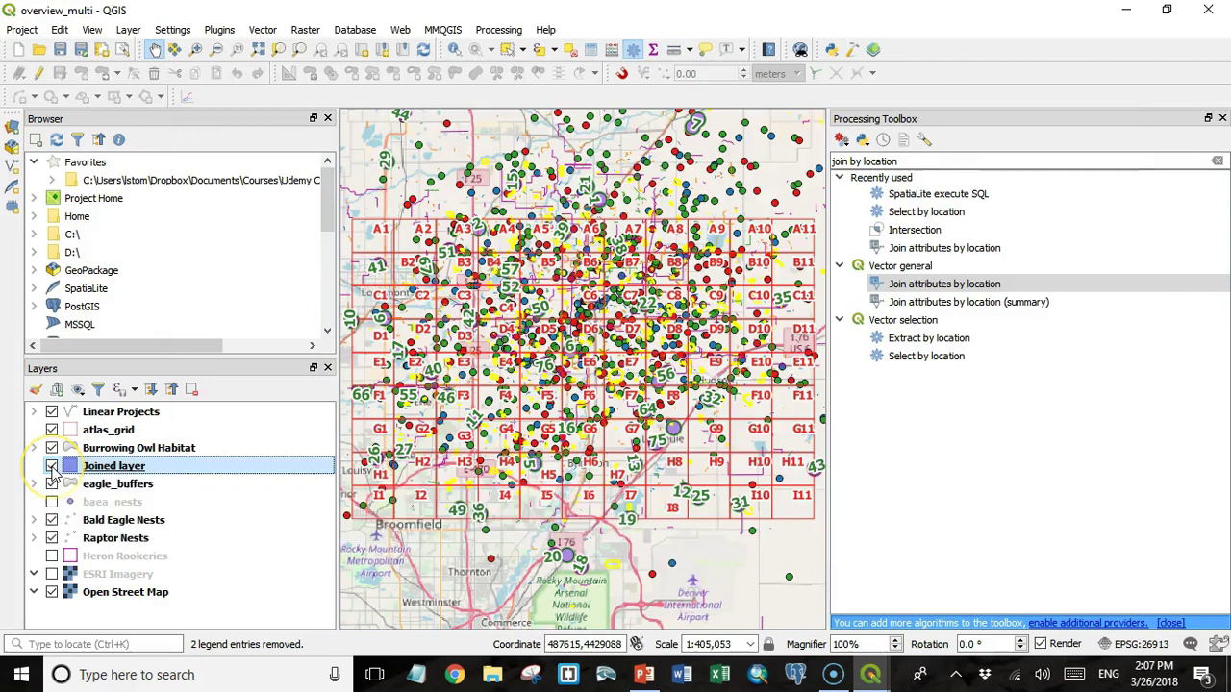
click(52, 466)
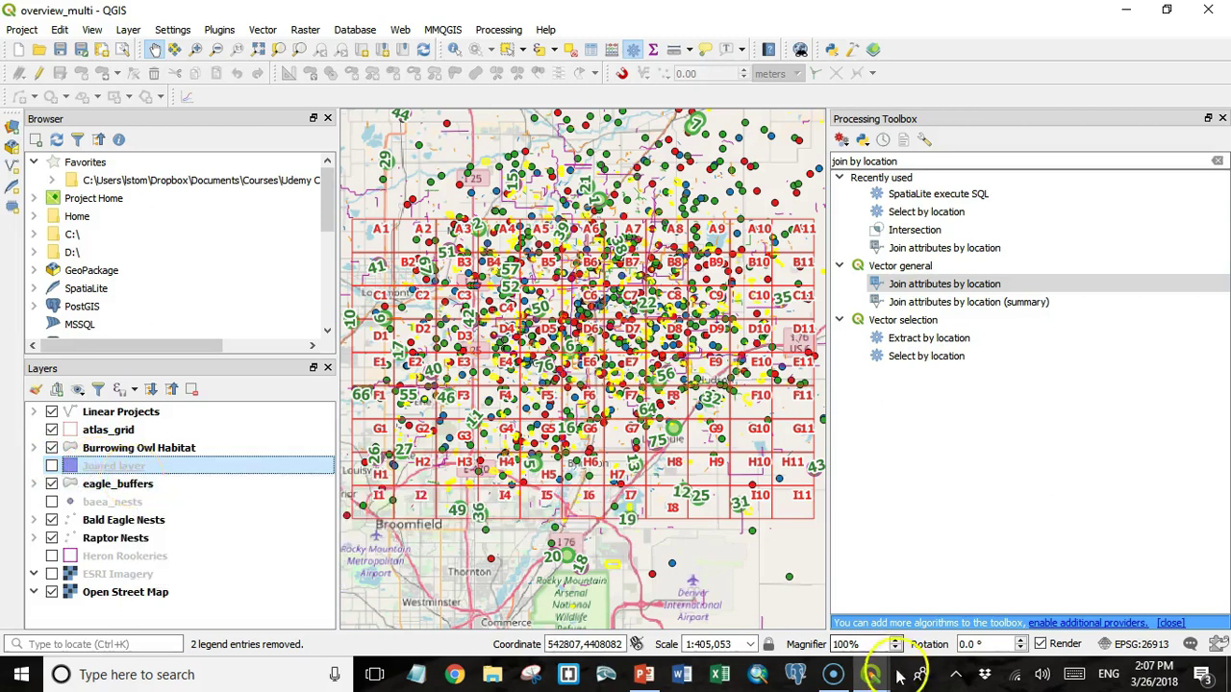
Step: In the report layout, add a field group section under the atlas_grid group
mouse_move(872, 673)
click(880, 630)
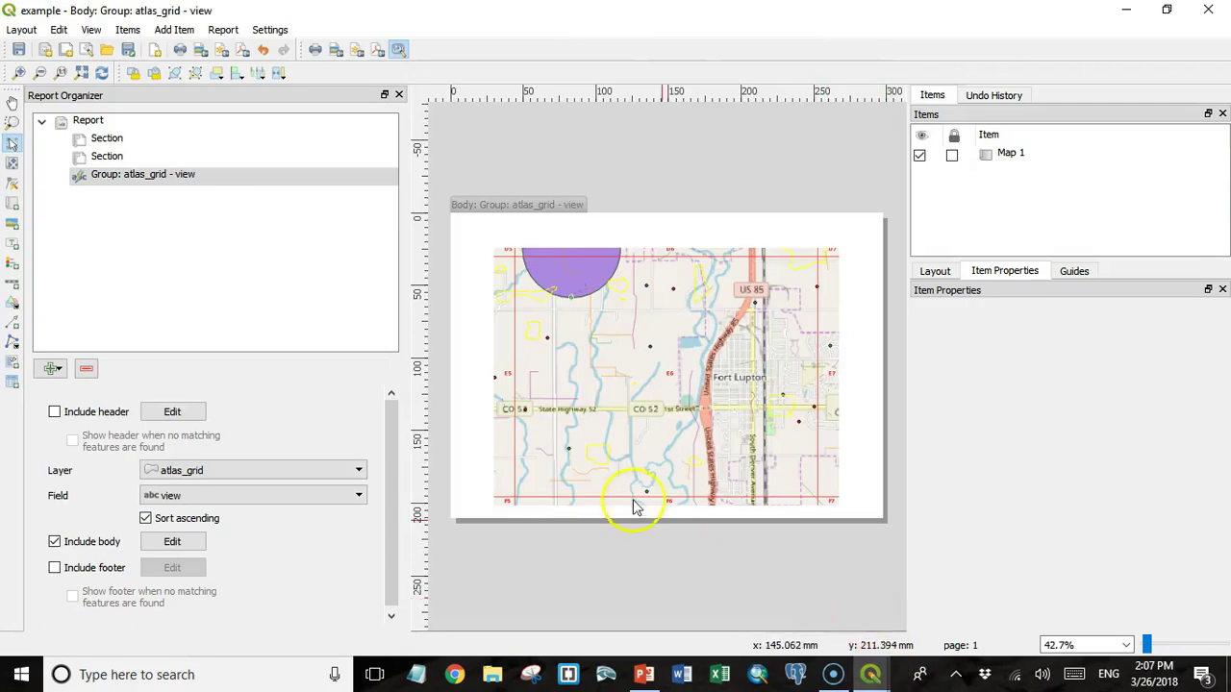
click(132, 180)
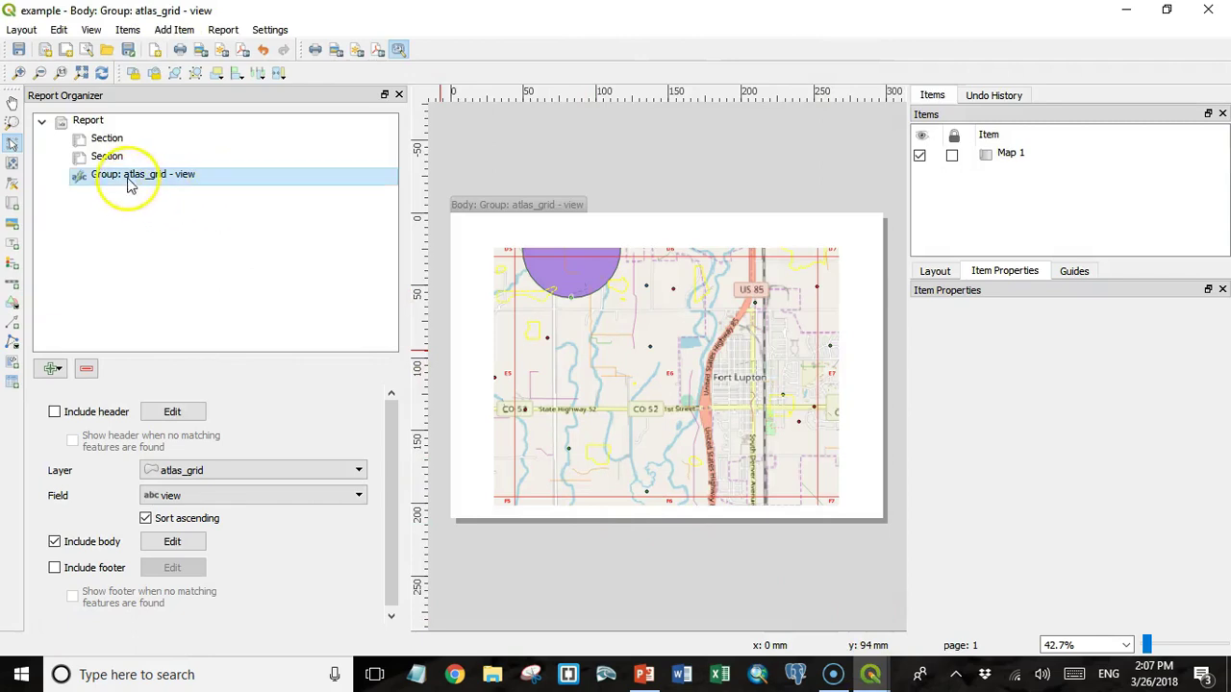
click(53, 368)
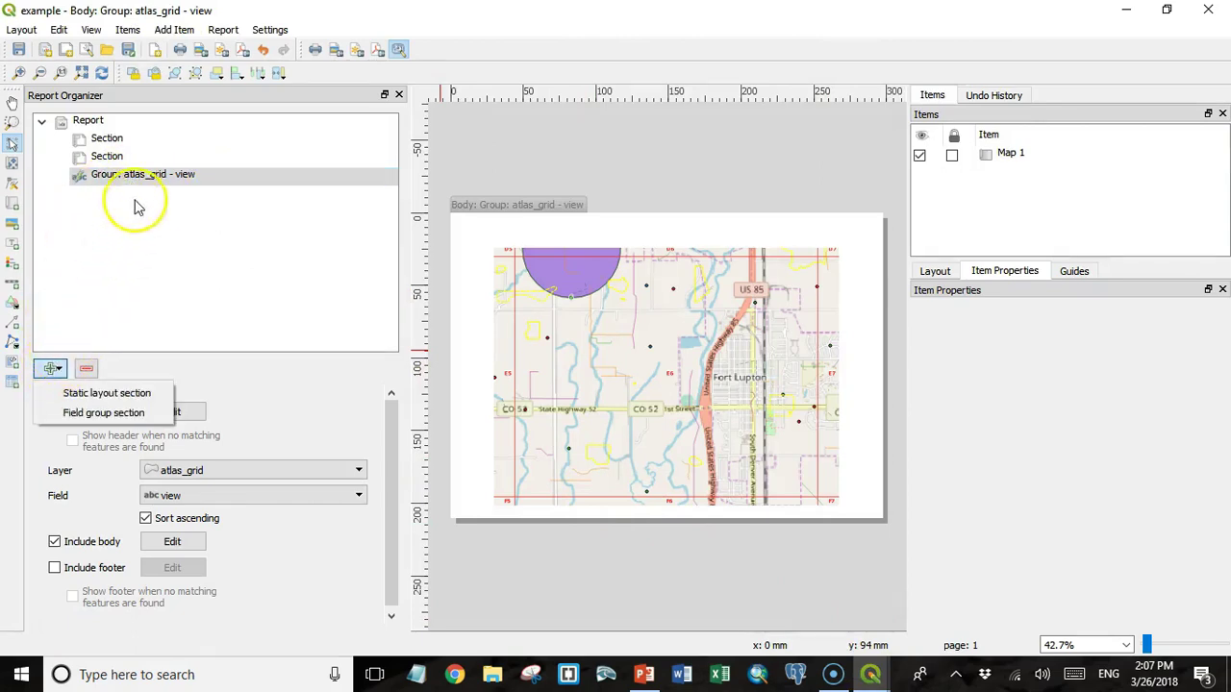
click(105, 413)
Step: Set the new section to group the Joined layer by its view field
click(358, 471)
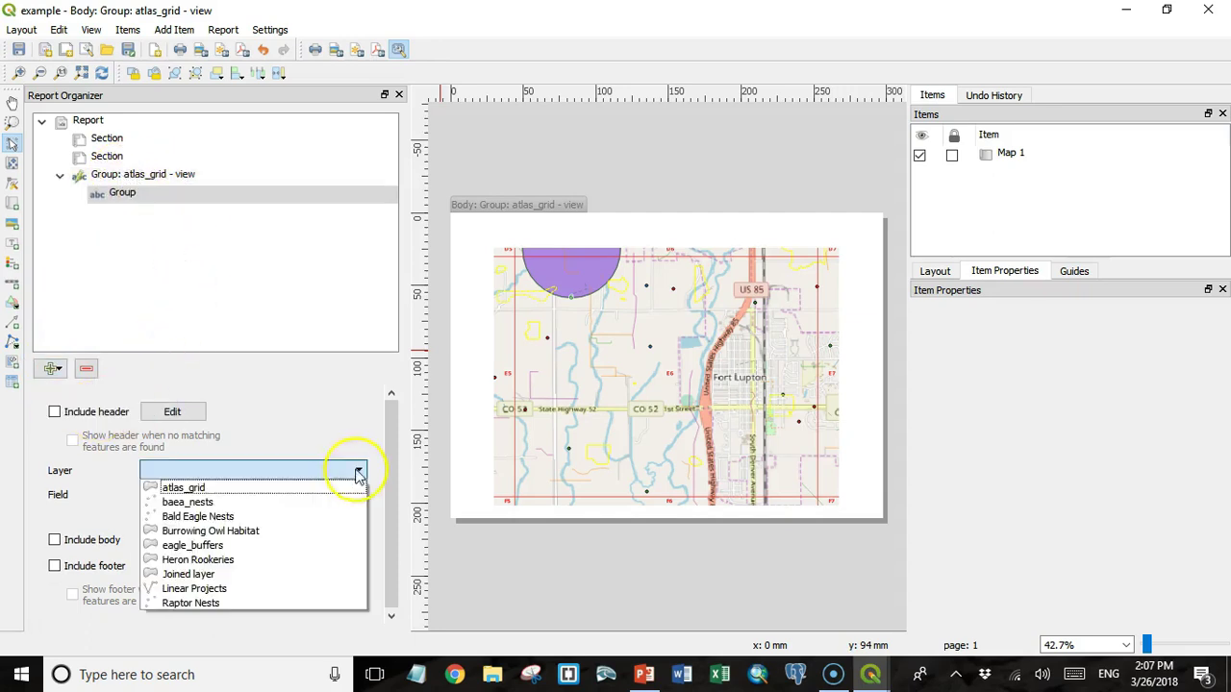
click(324, 574)
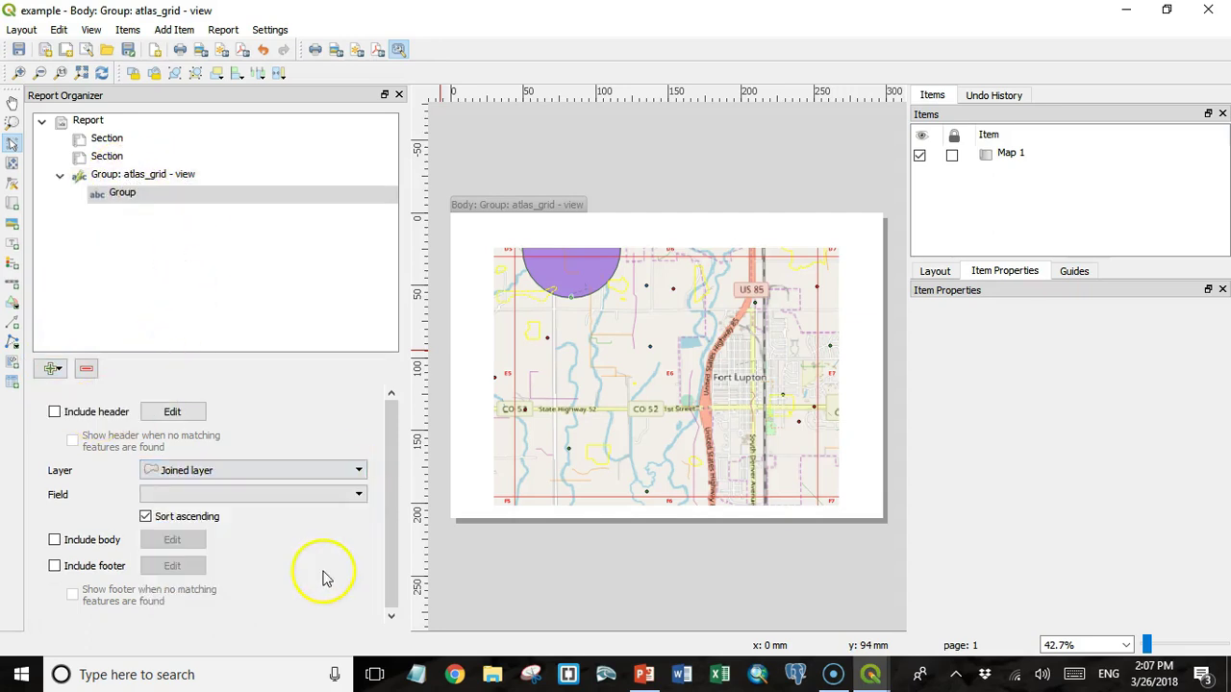
click(359, 497)
click(338, 556)
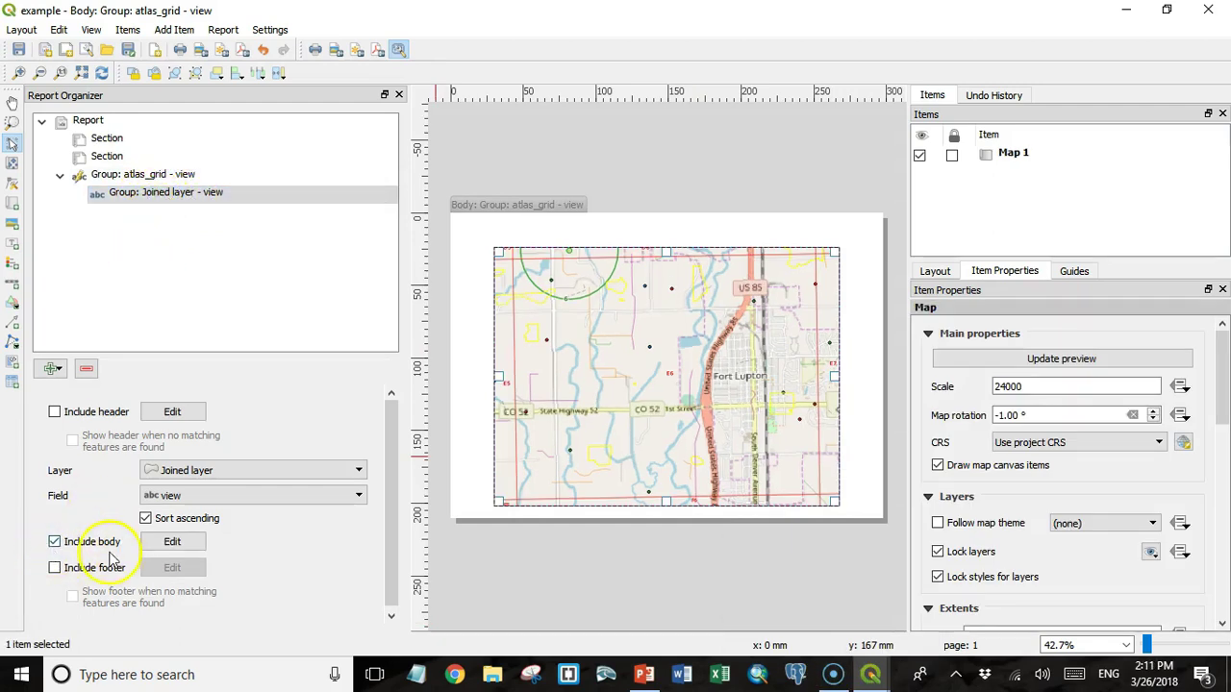
Step: Draw a map frame covering most of the Joined layer group's body page
click(172, 543)
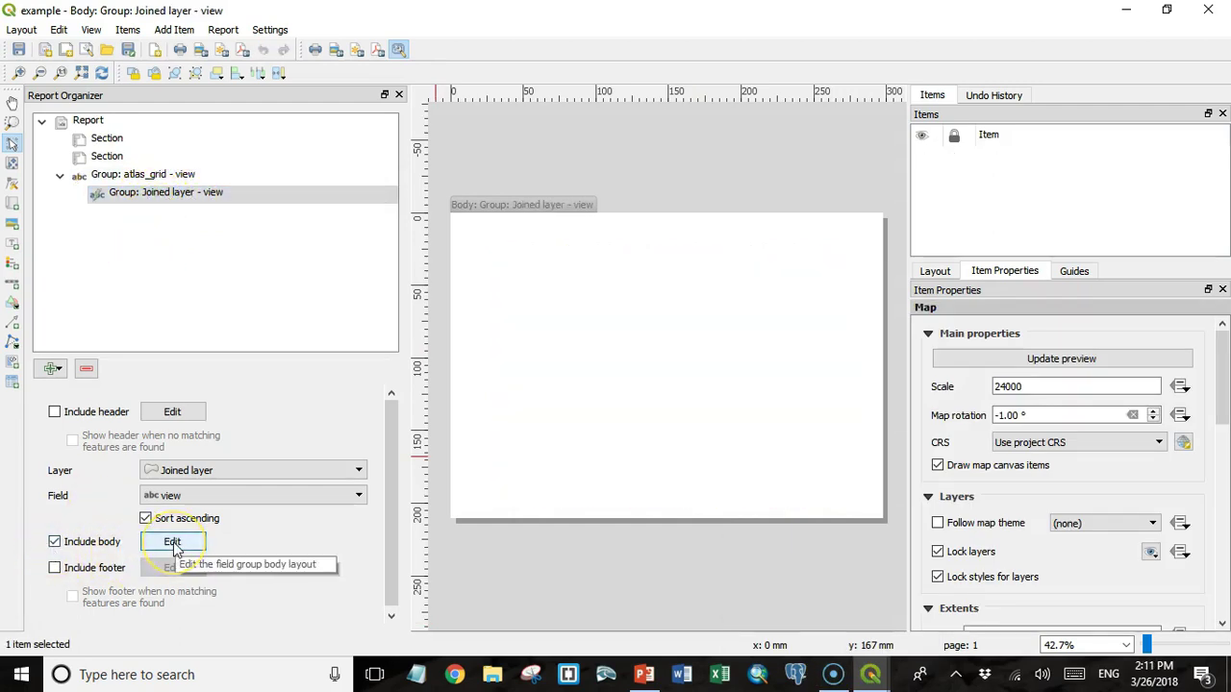
click(13, 204)
drag(490, 237, 839, 498)
Step: Make the body map report-controlled at a fixed 12000 scale
scroll(1005, 497, down, 4)
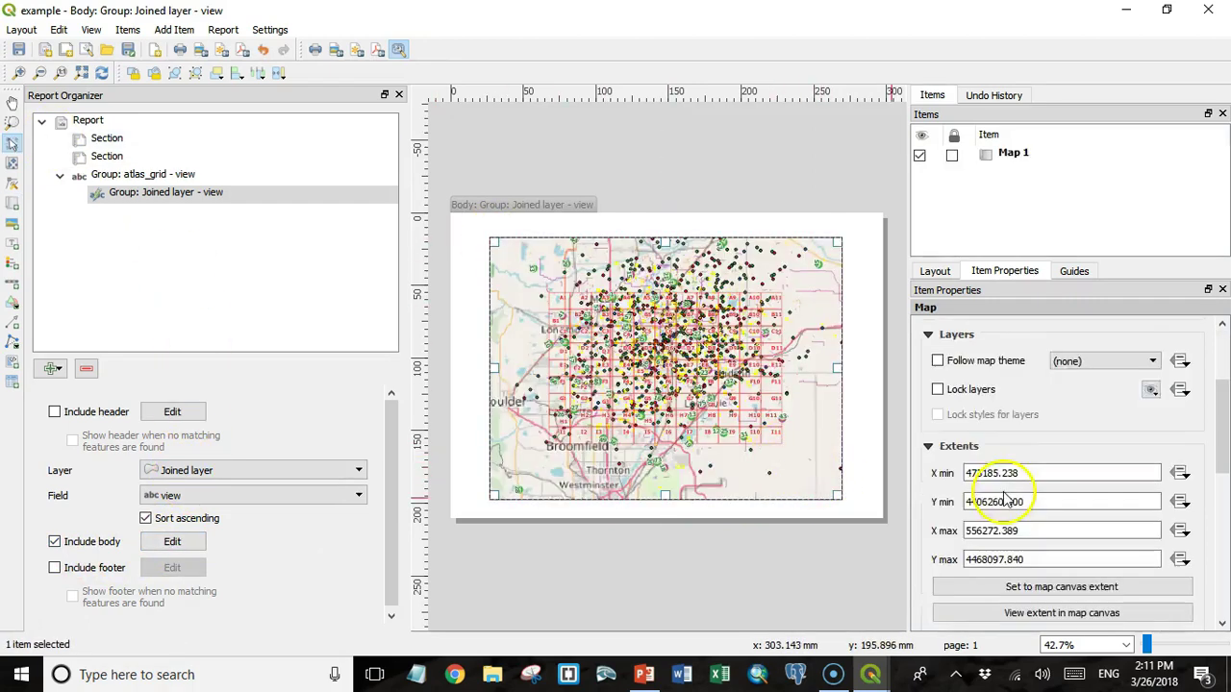
scroll(1004, 497, down, 1)
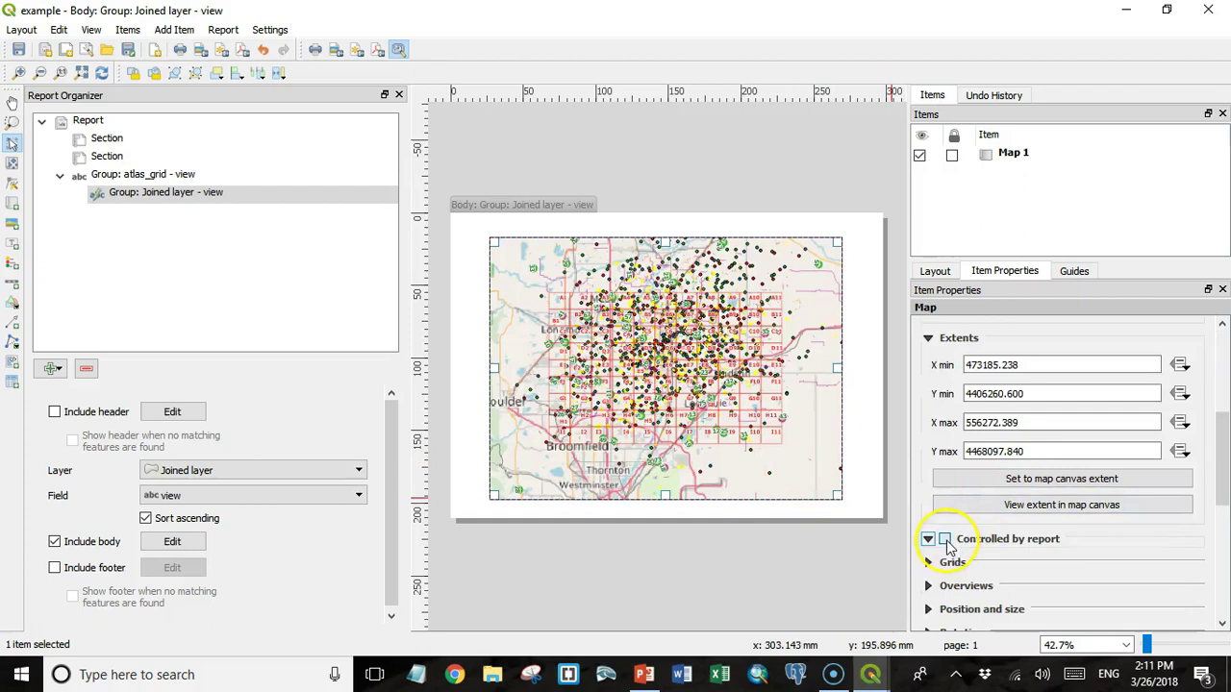
click(945, 539)
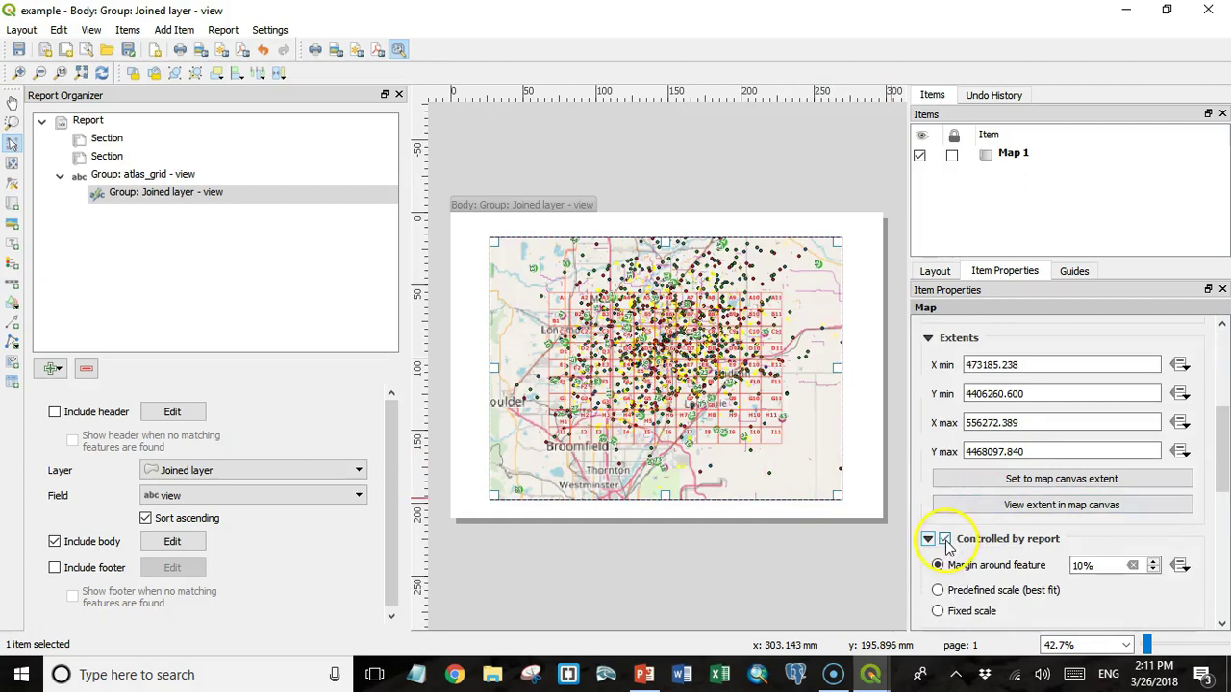
click(939, 613)
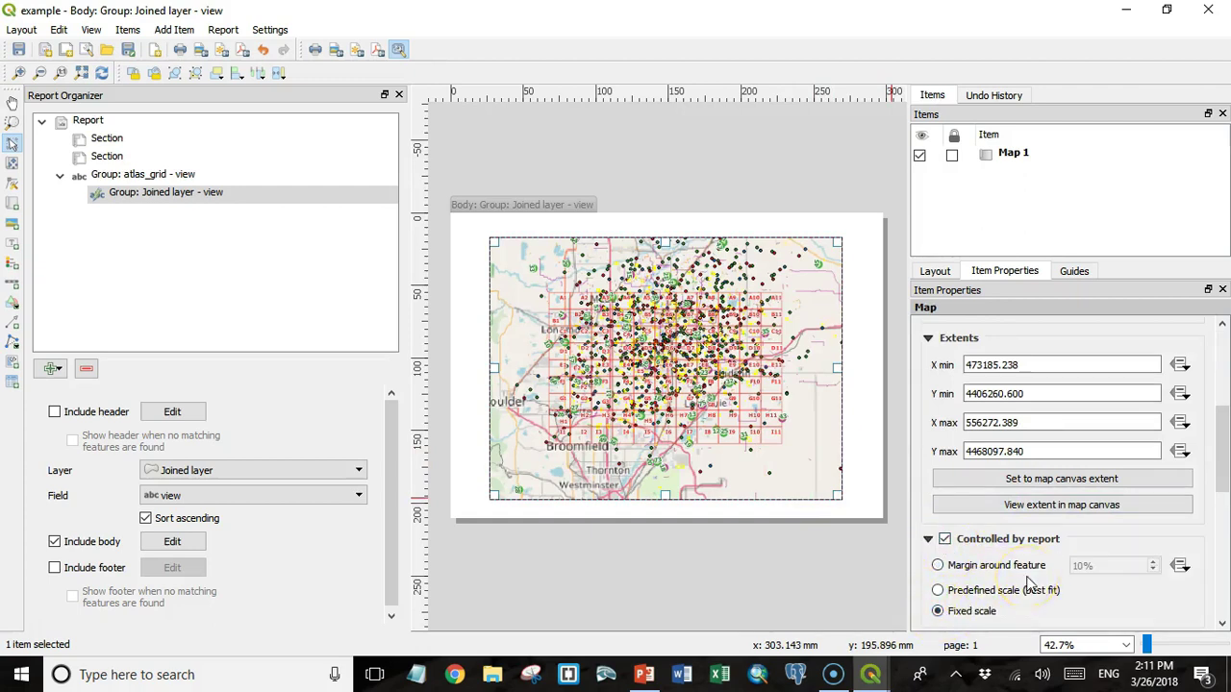
scroll(1029, 582, up, 3)
drag(1052, 388, 960, 392)
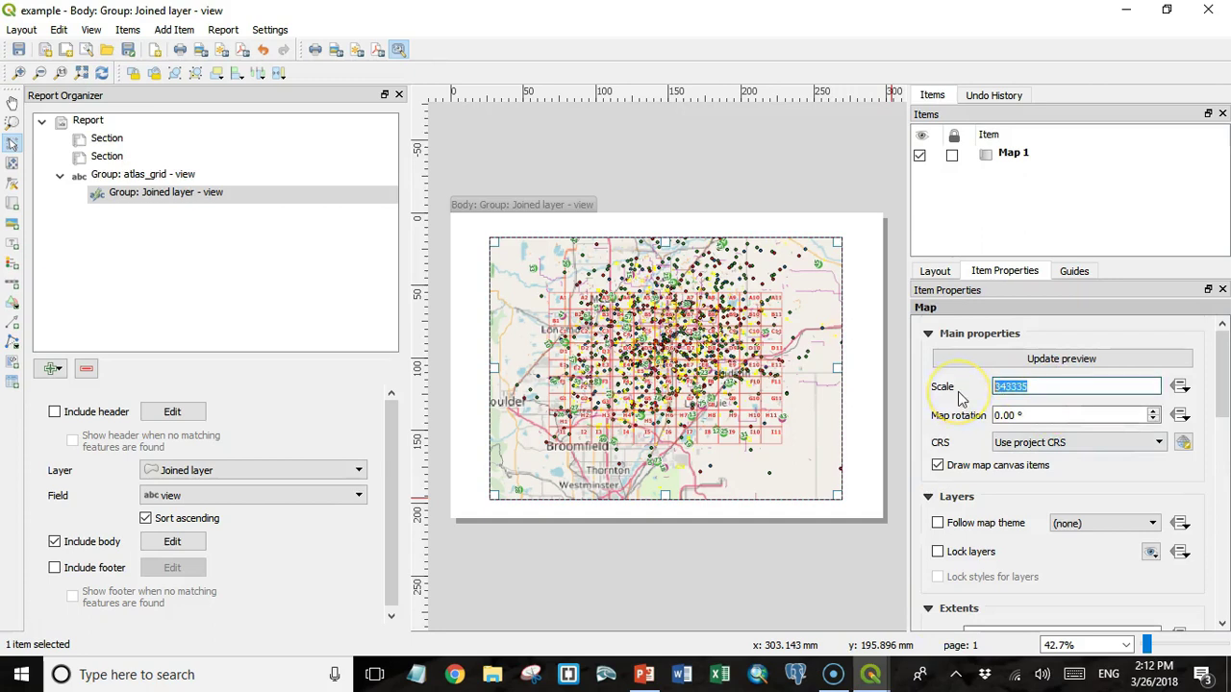
text(000)
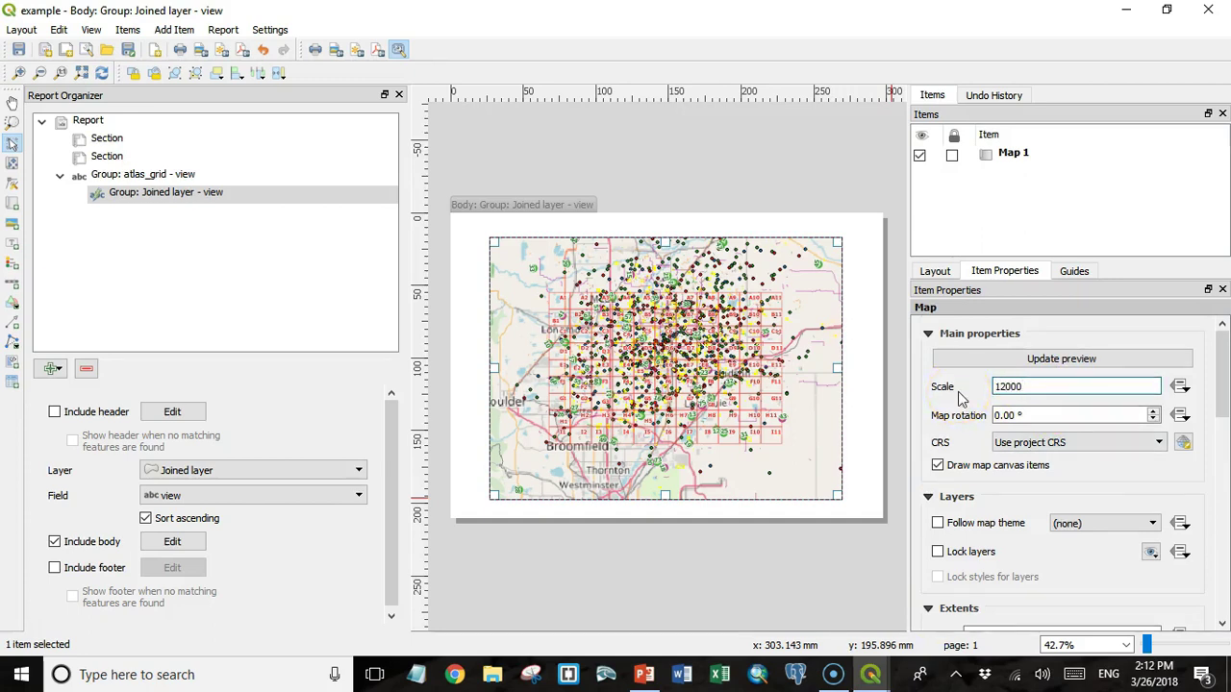
key(Tab)
mouse_move(868, 675)
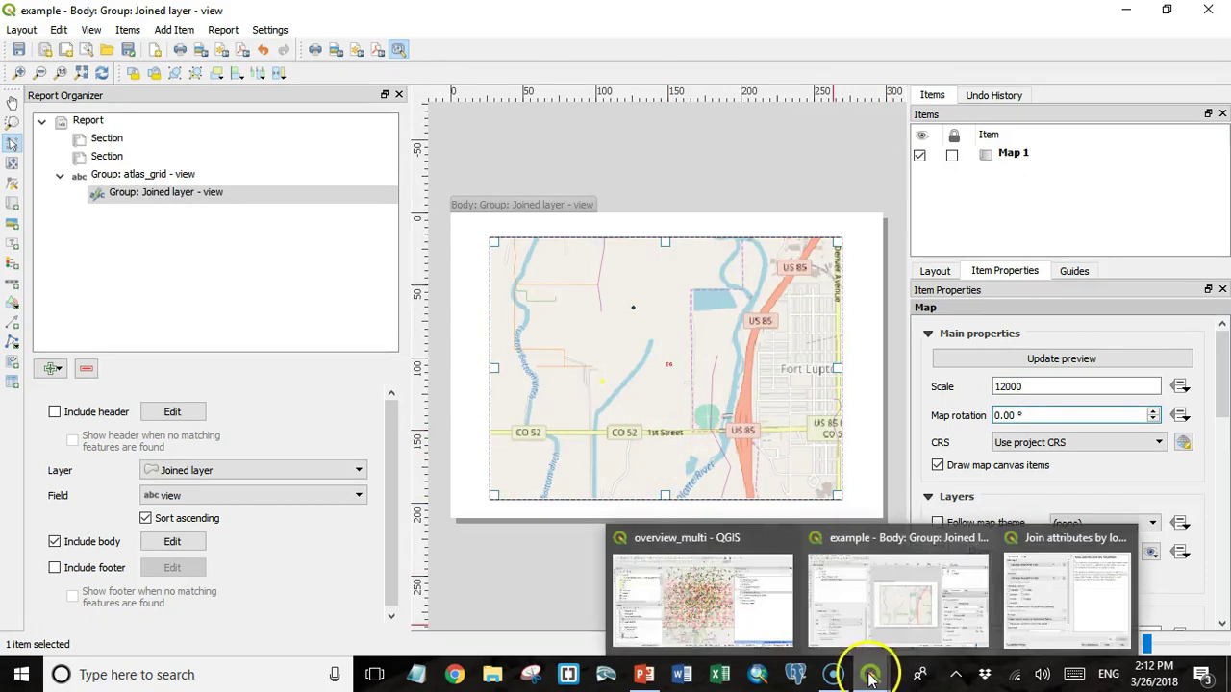
Step: Switch the body map to ESRI Imagery, refresh it, and lock its layers
click(673, 606)
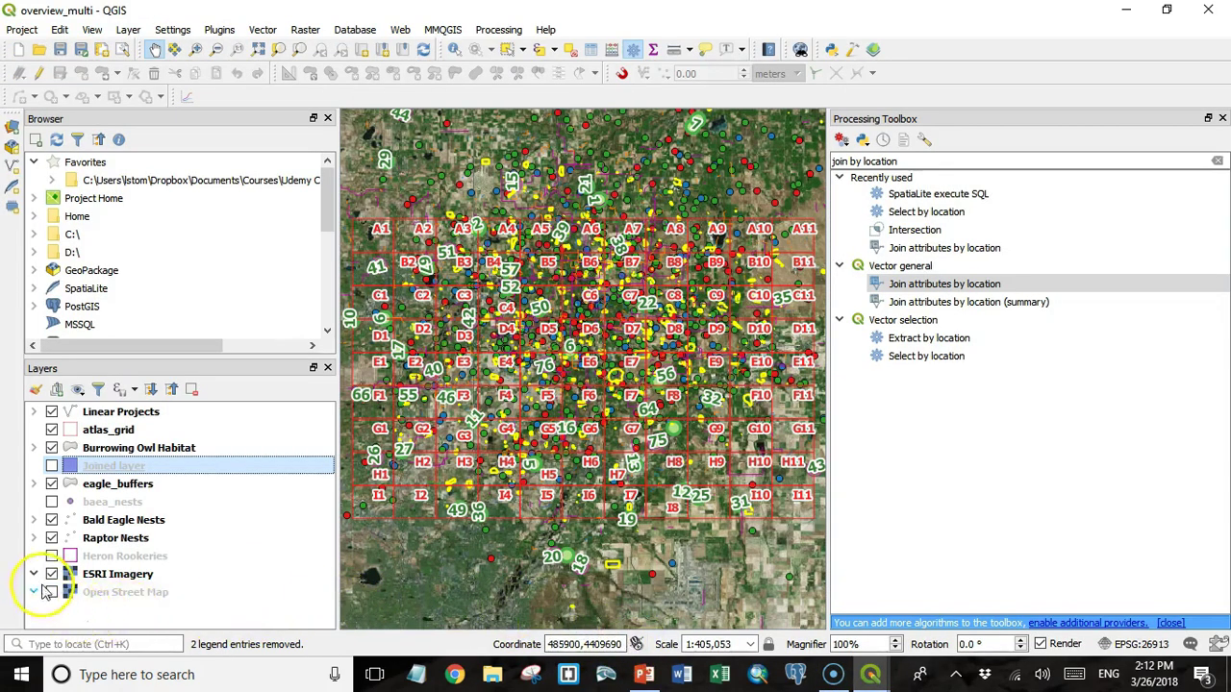
key(alt+Tab)
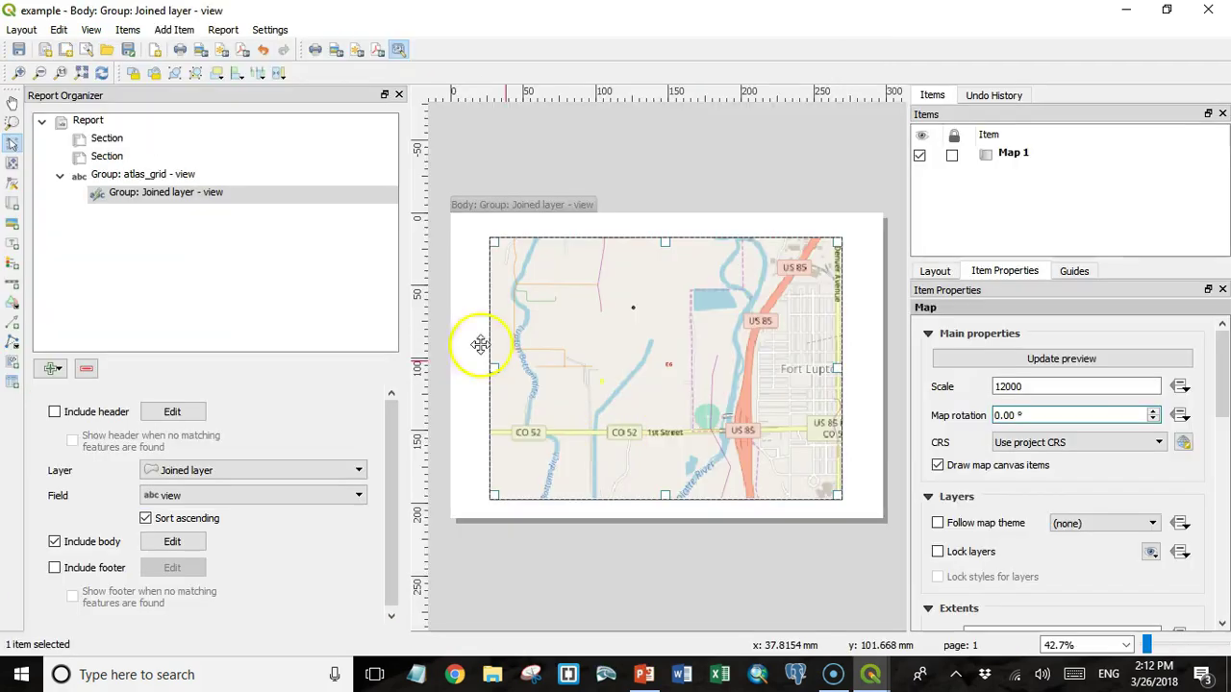
click(101, 73)
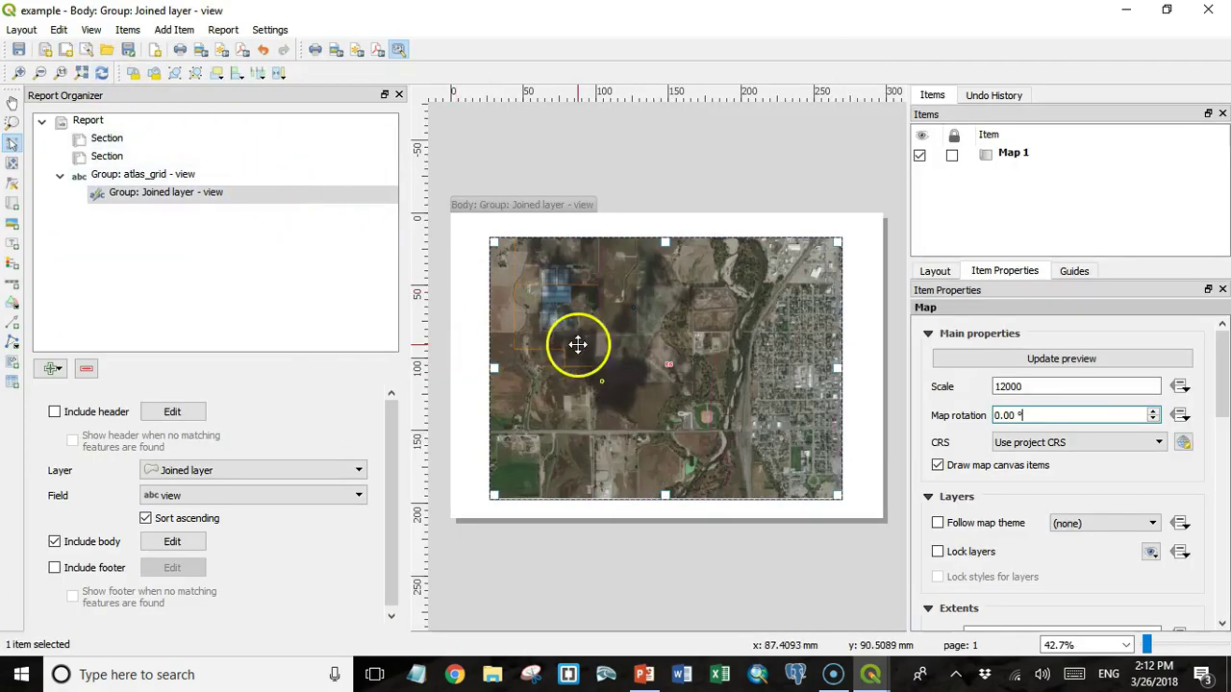
click(938, 552)
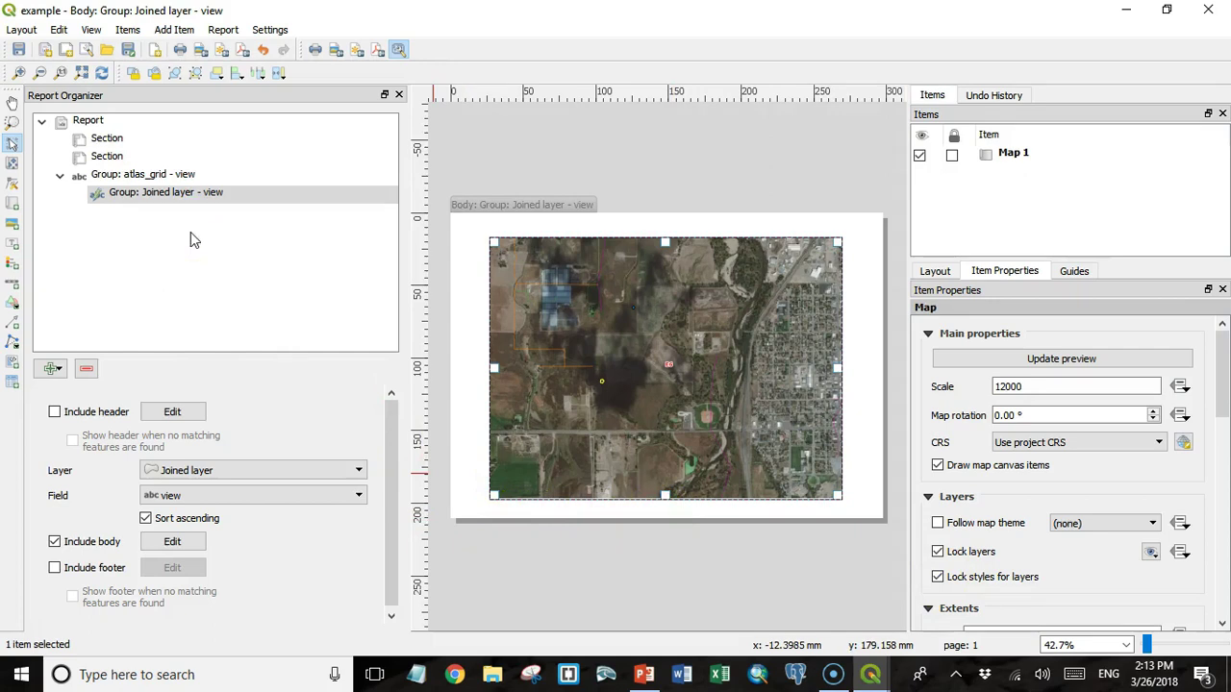
click(173, 196)
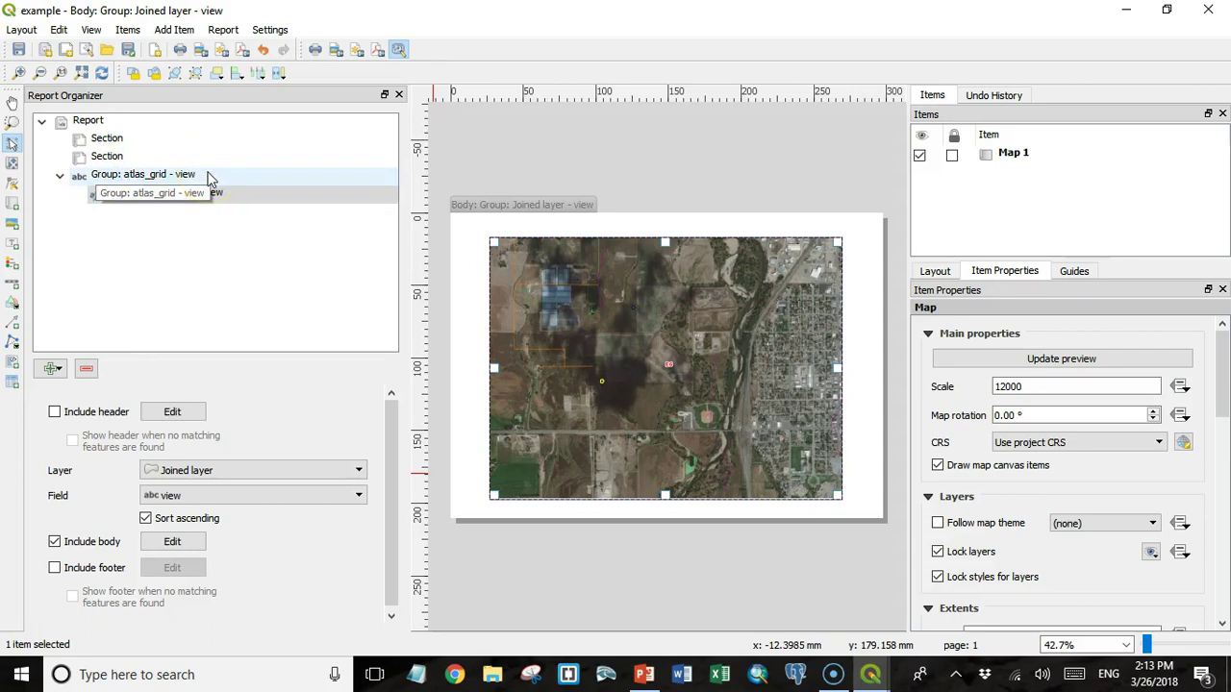
click(183, 196)
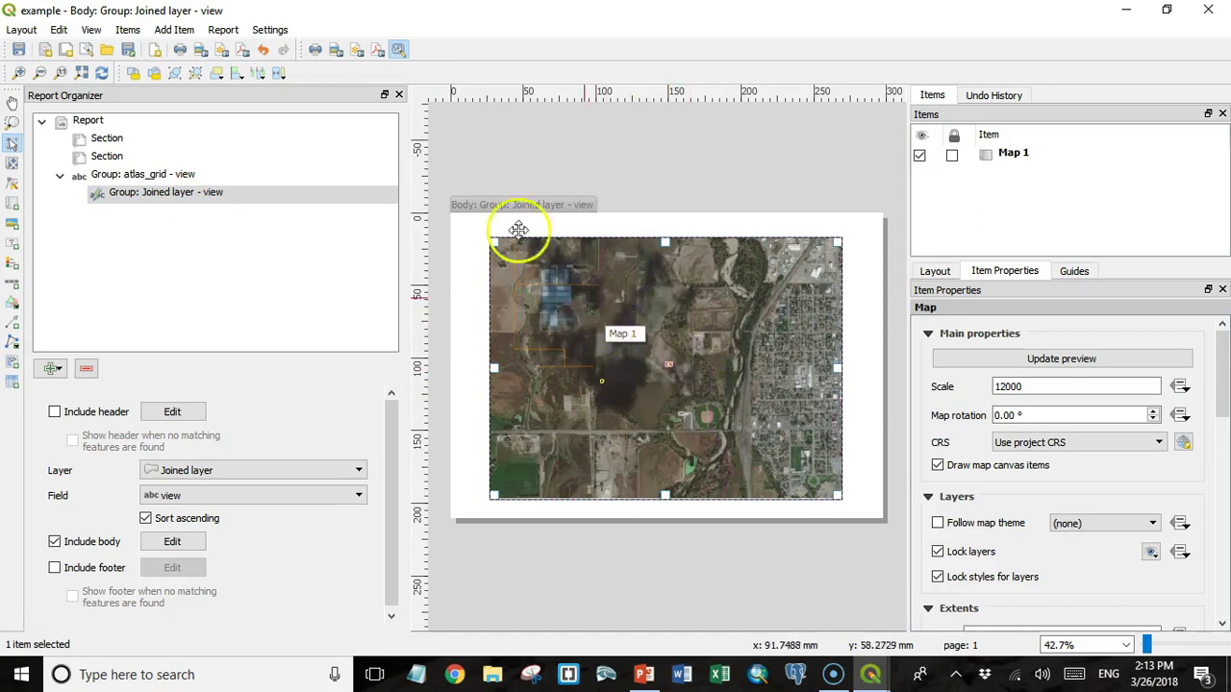
Step: Export the report as PDF to example.pdf
click(223, 30)
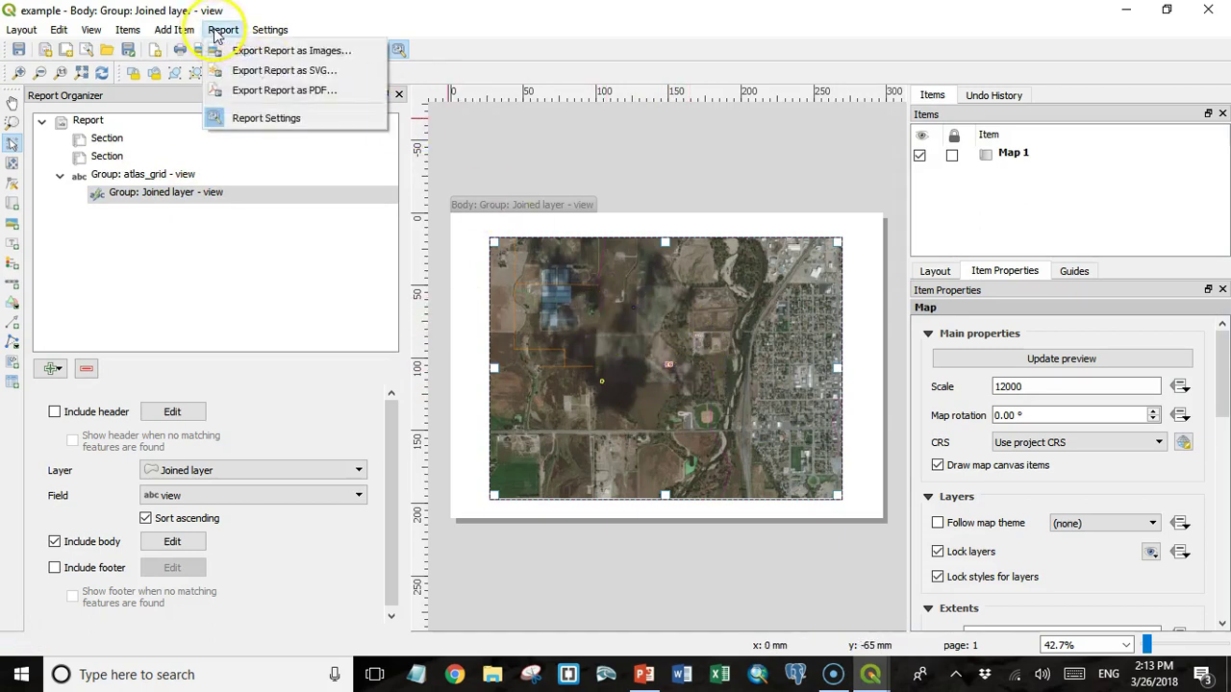
click(261, 91)
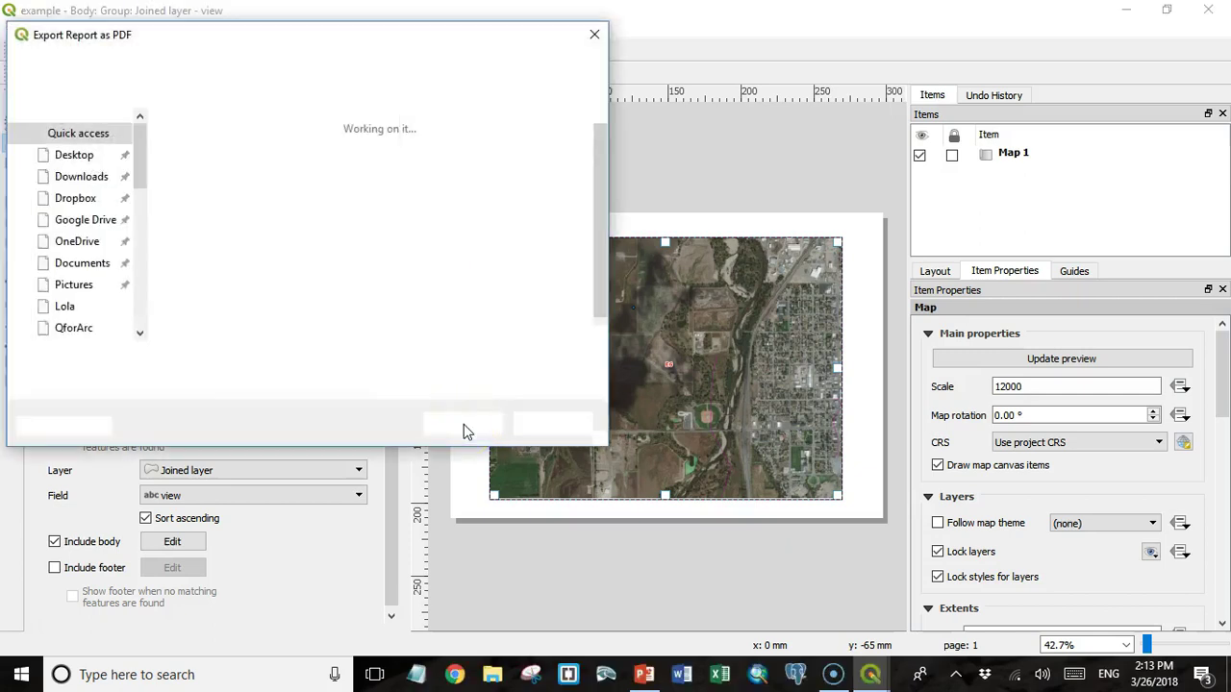
click(463, 425)
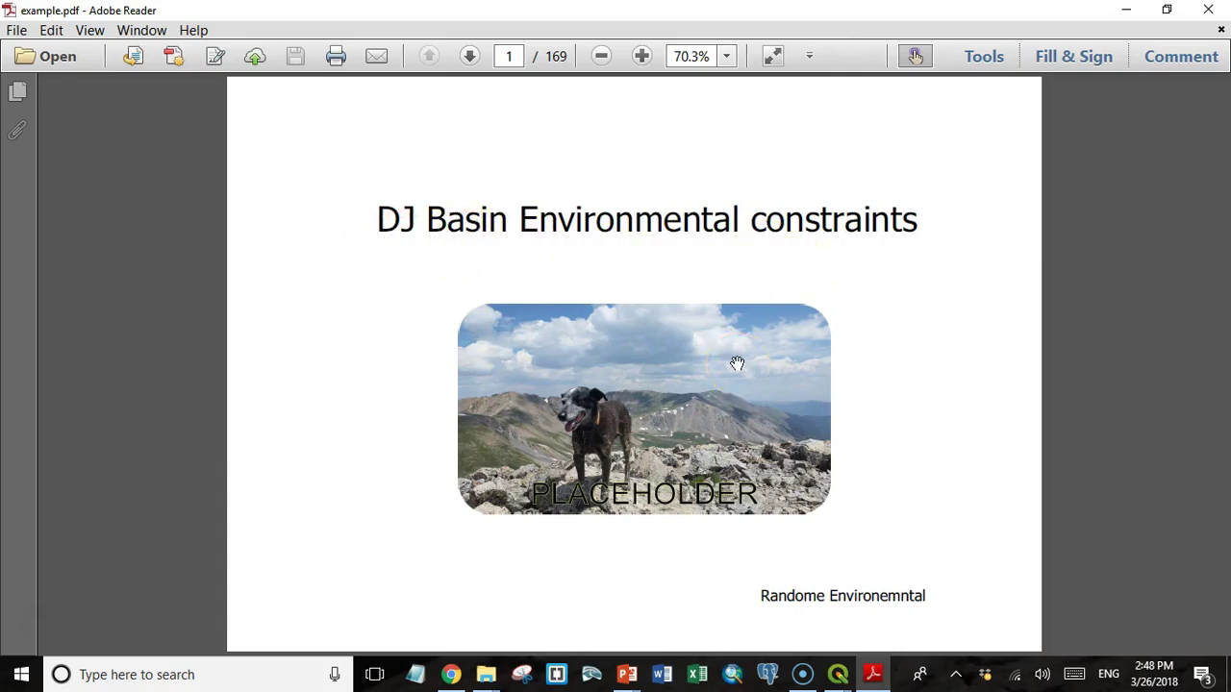
Step: Scroll example.pdf from the title page to the grid cell A1 close-up on page 4
scroll(736, 363, down, 1)
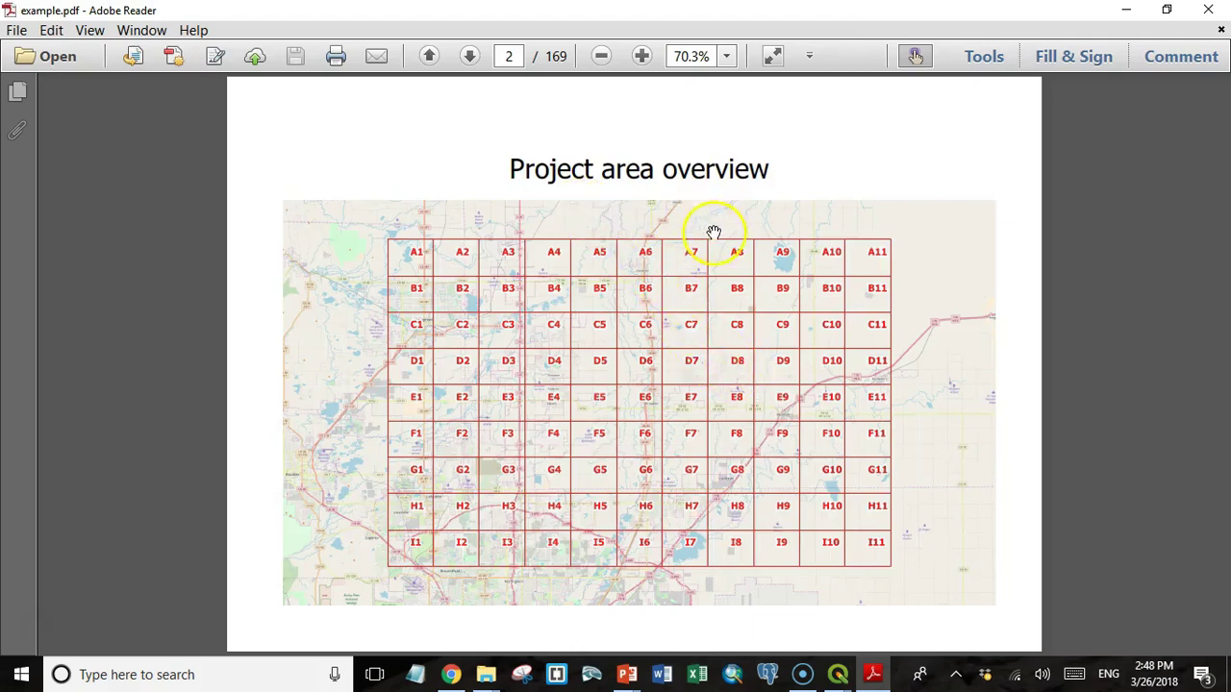
scroll(657, 410, down, 1)
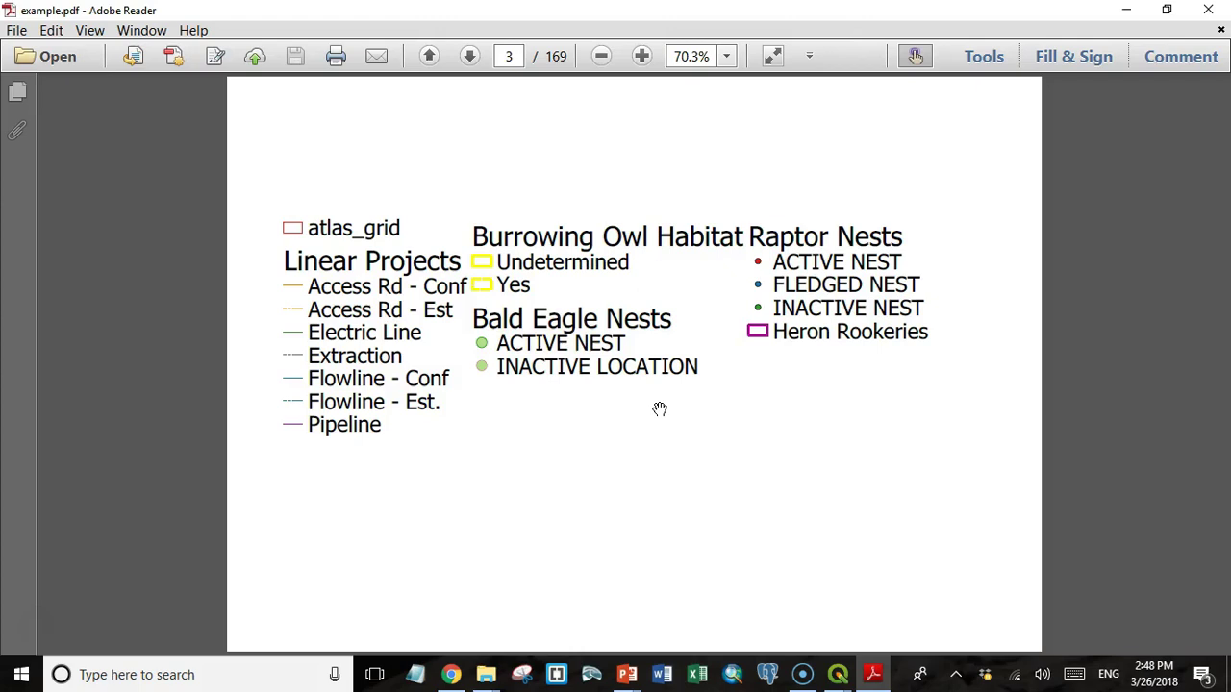
scroll(660, 409, down, 2)
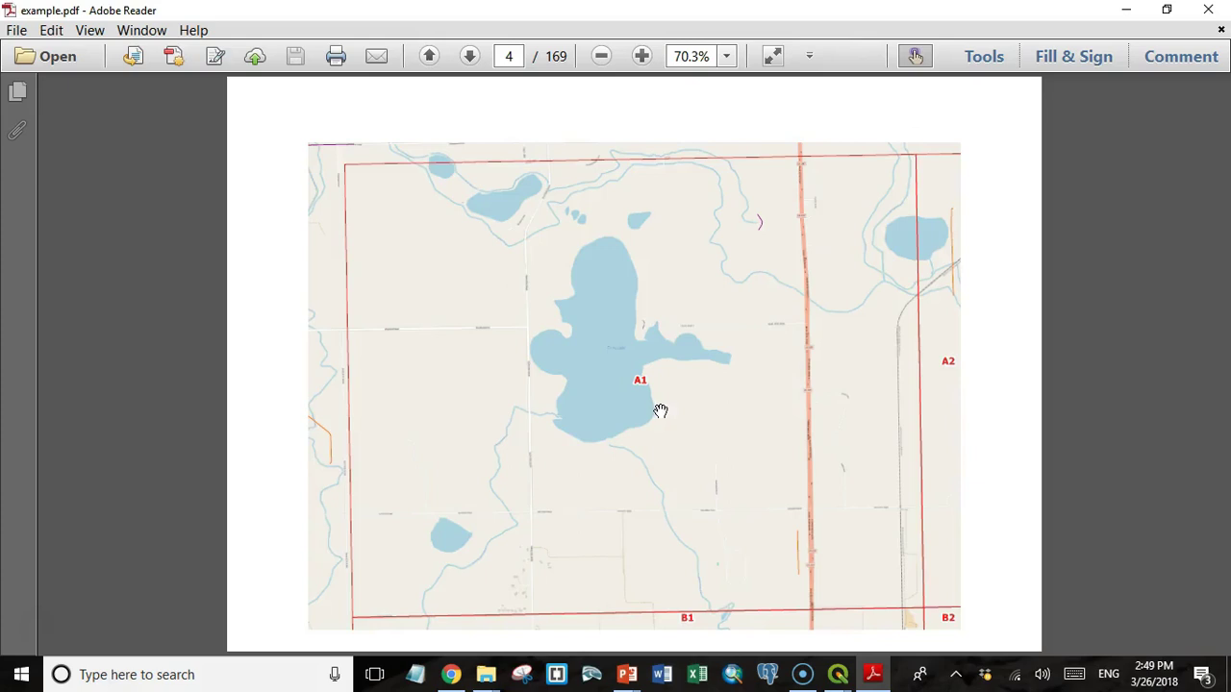
Step: Page forward through example.pdf to page 8, the street-map close-up of grid cell A3
mouse_move(637, 400)
mouse_down()
mouse_move(637, 373)
mouse_move(522, 408)
mouse_move(388, 401)
mouse_move(712, 387)
mouse_move(644, 384)
mouse_up()
scroll(678, 407, down, 2)
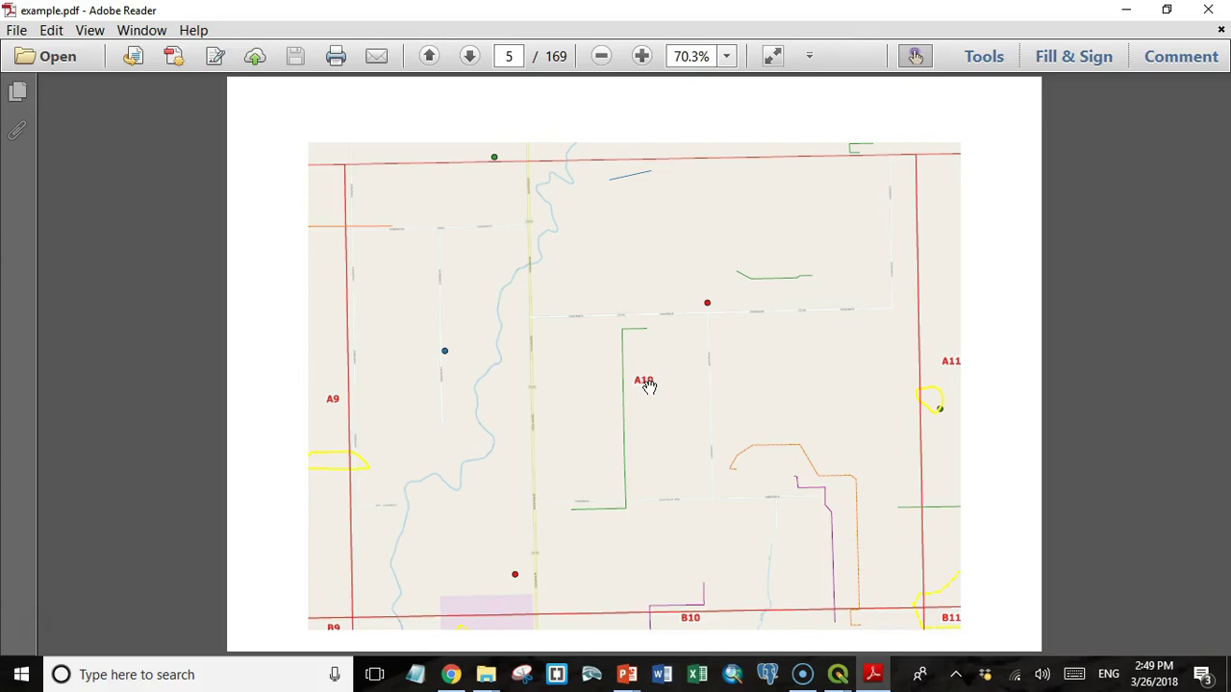
drag(650, 386, 798, 342)
key(Right)
key(Right)
key(Right)
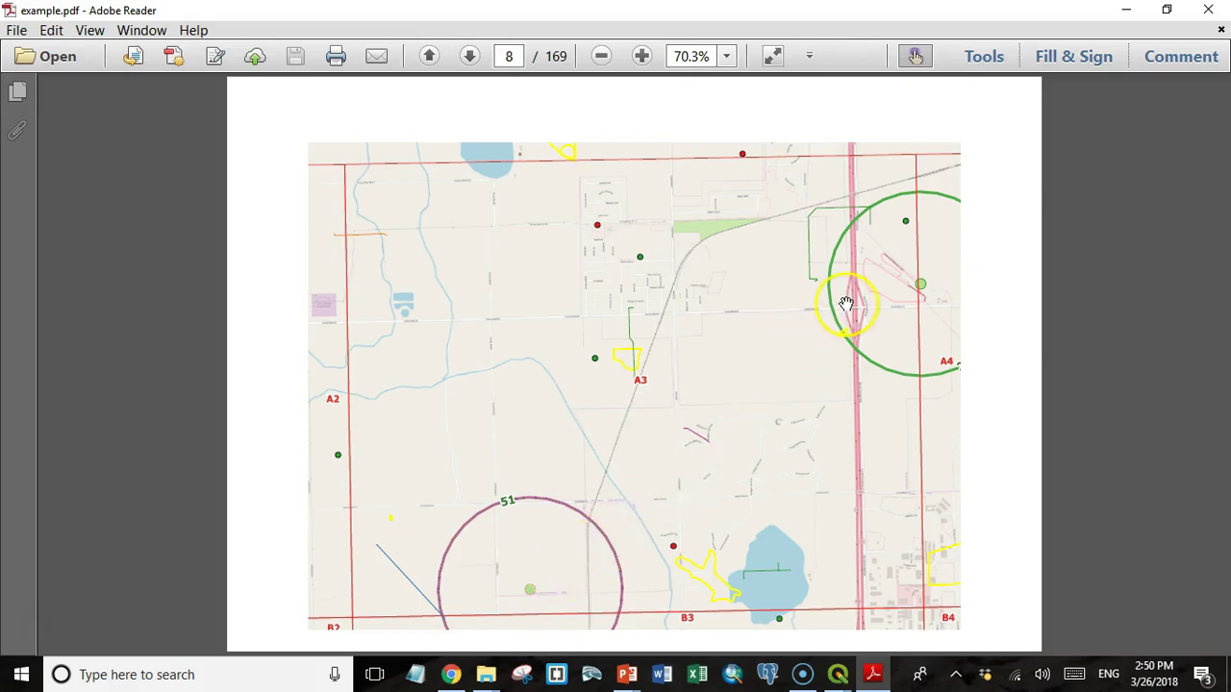
Step: Scroll through example.pdf to page 18, the satellite close-up of the eagle buffer near A7
drag(847, 304, 563, 472)
scroll(571, 467, down, 1)
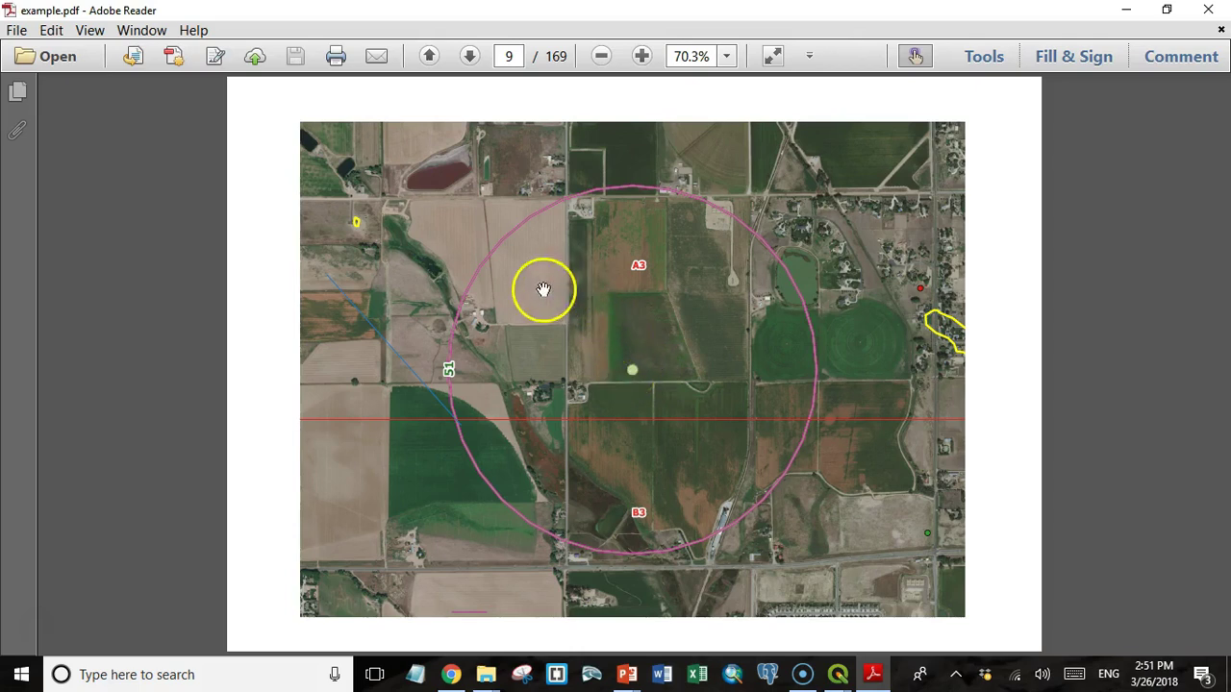
scroll(645, 369, down, 1)
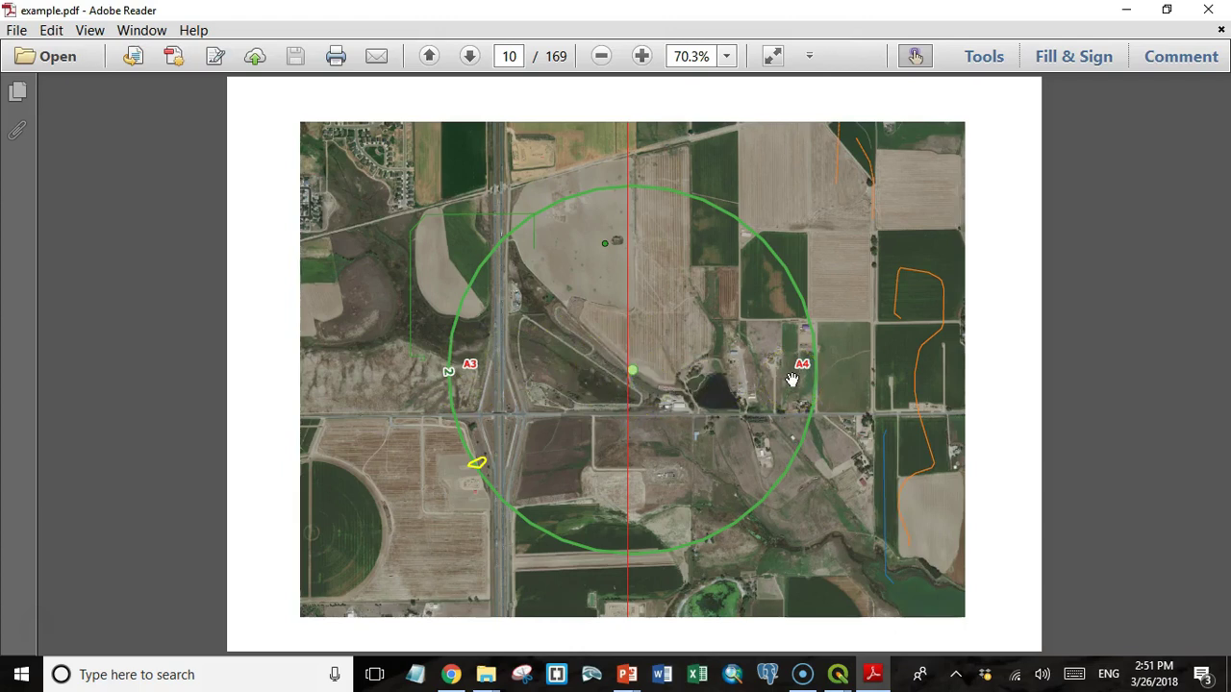
scroll(792, 380, down, 1)
scroll(640, 394, down, 2)
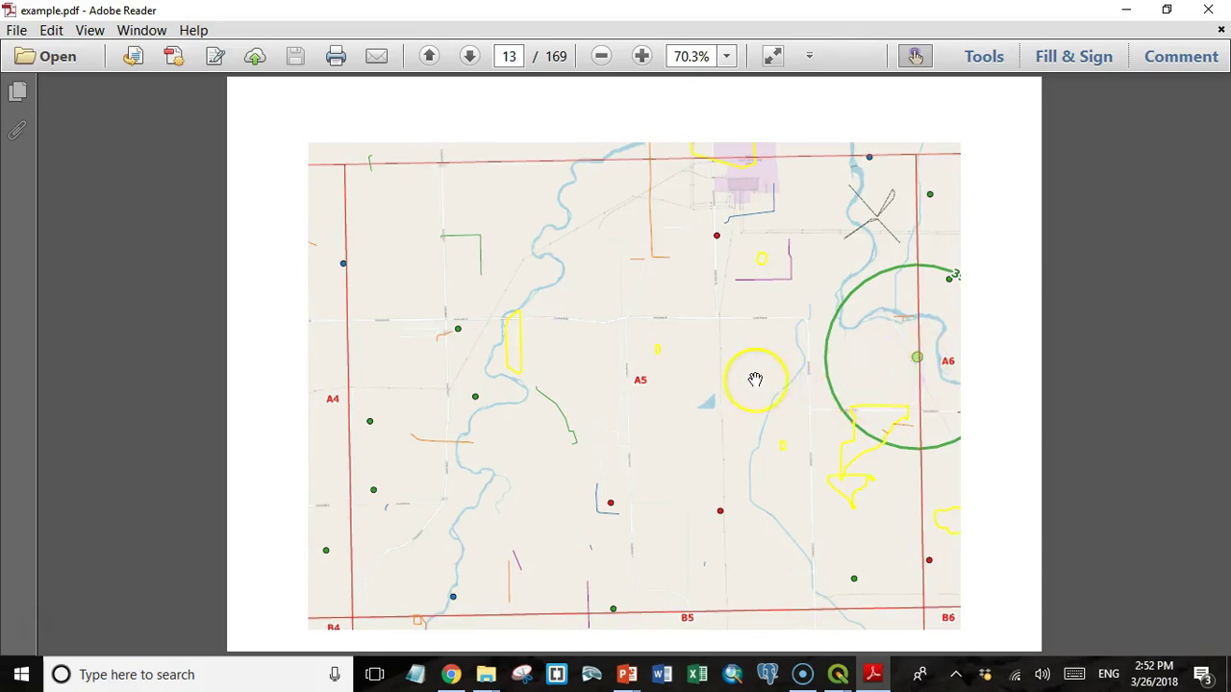
scroll(732, 378, down, 1)
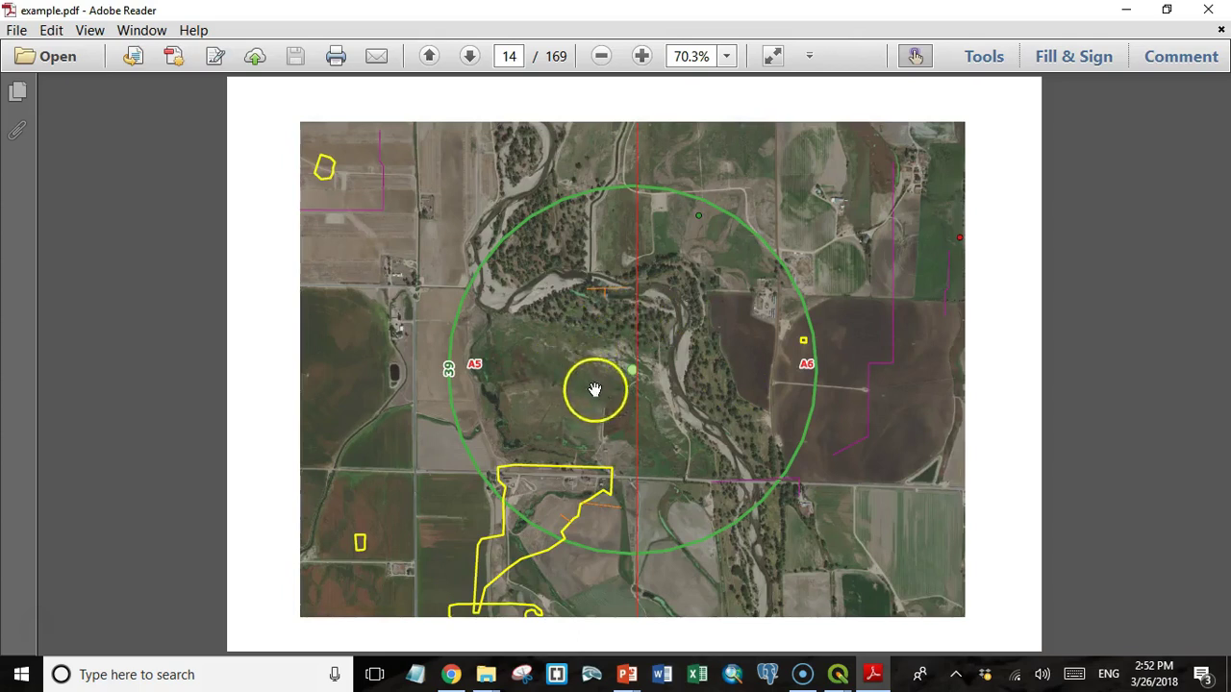
scroll(637, 365, down, 1)
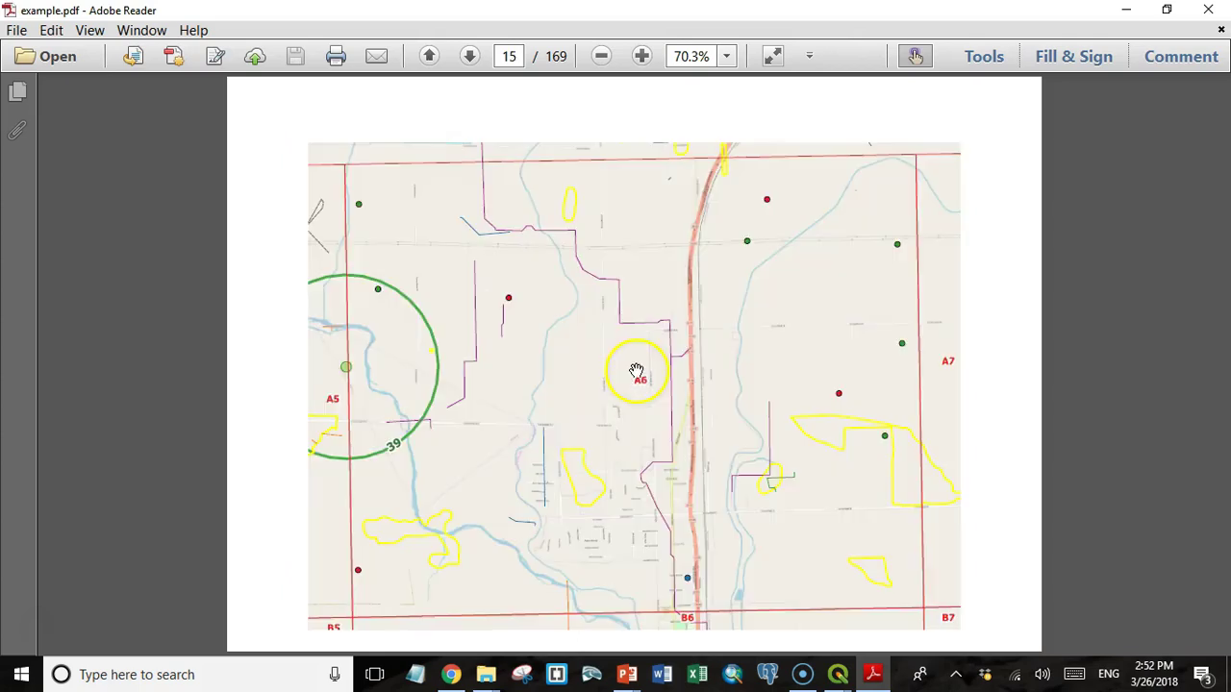
scroll(649, 398, down, 1)
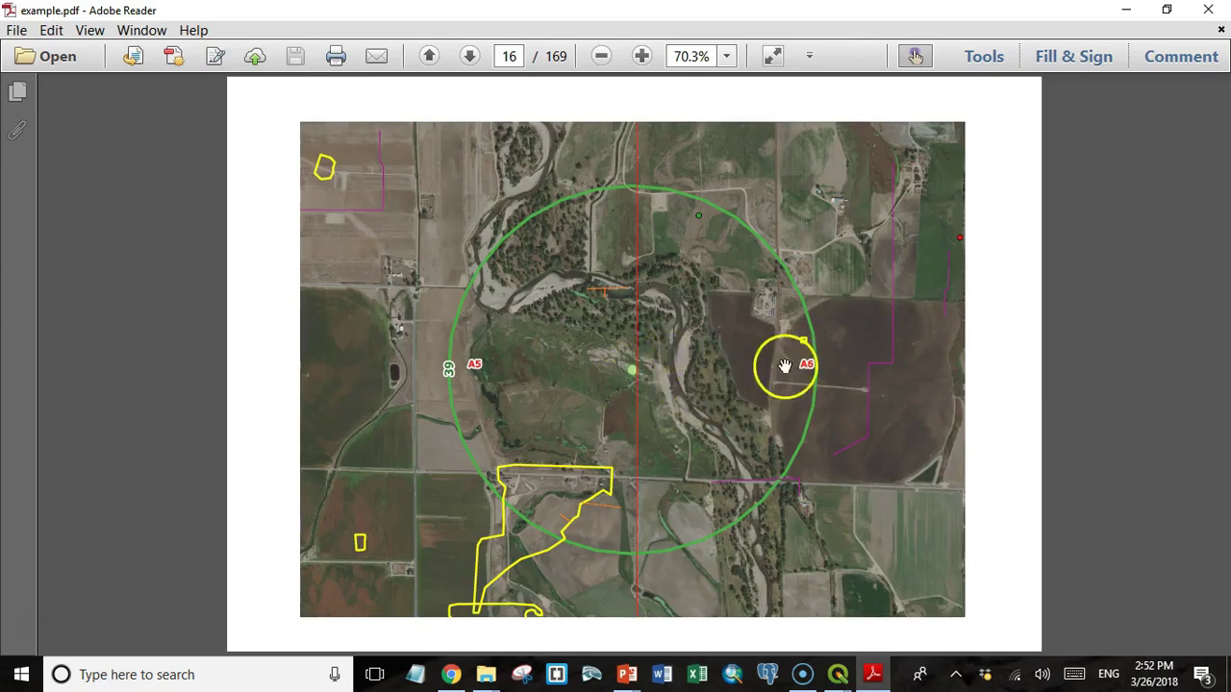
scroll(669, 382, down, 1)
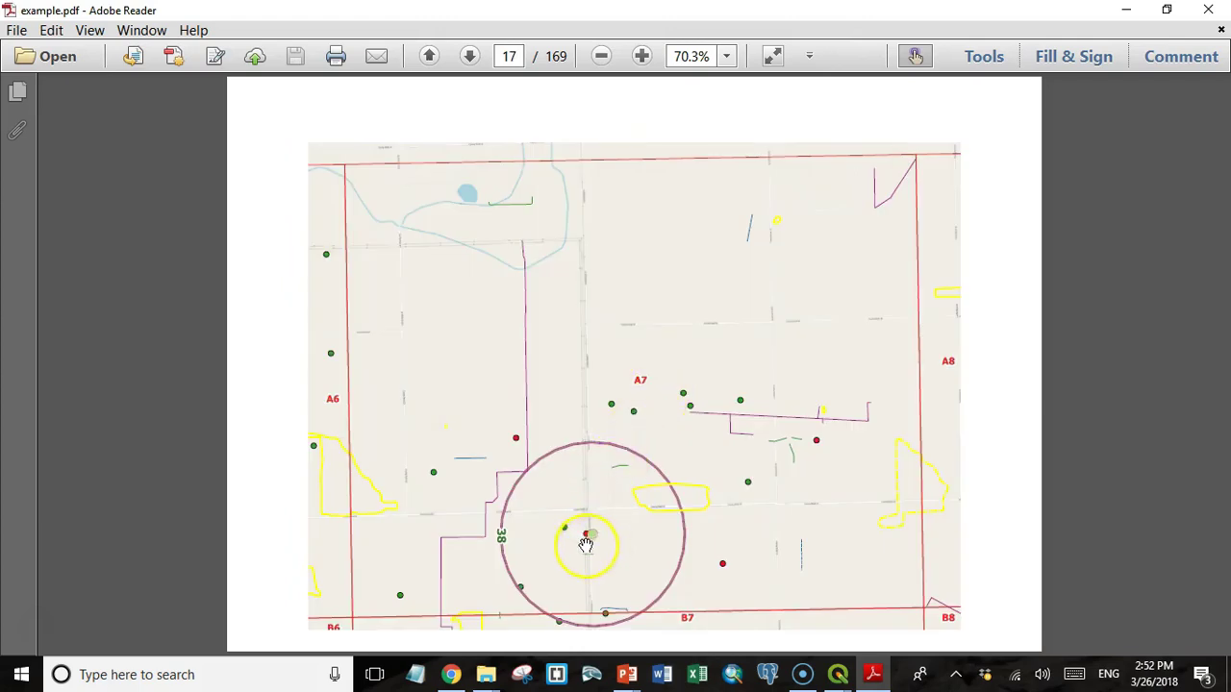
scroll(625, 539, down, 1)
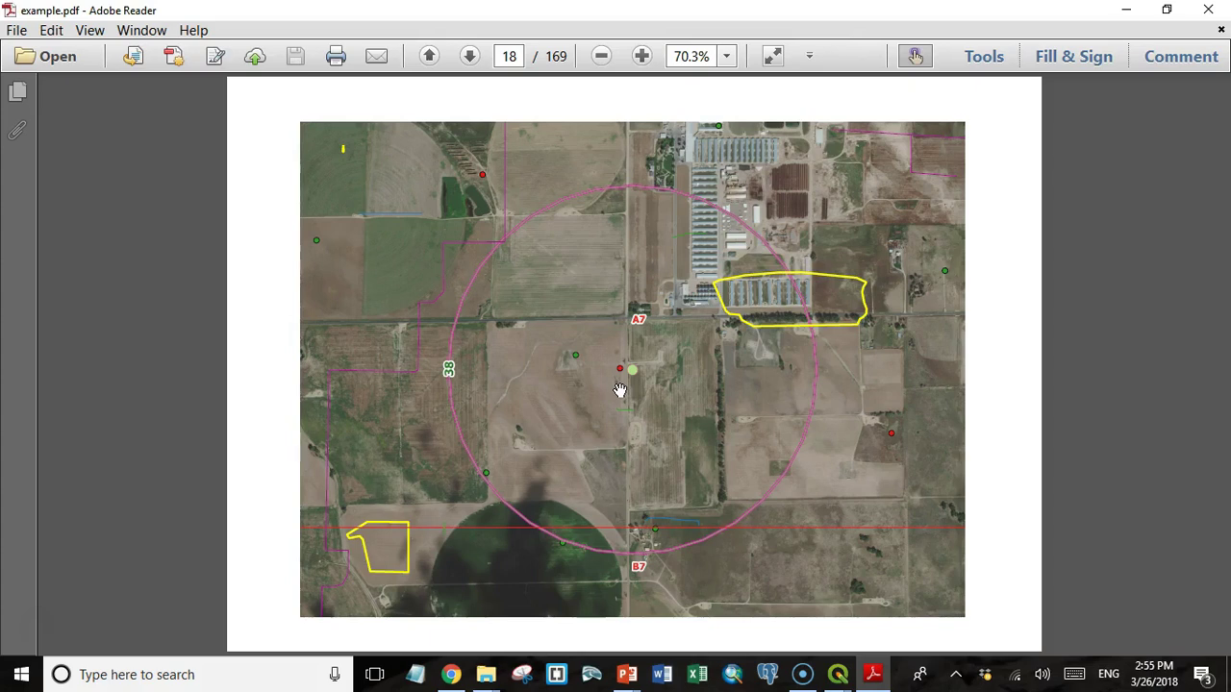
click(624, 394)
drag(574, 306, 545, 303)
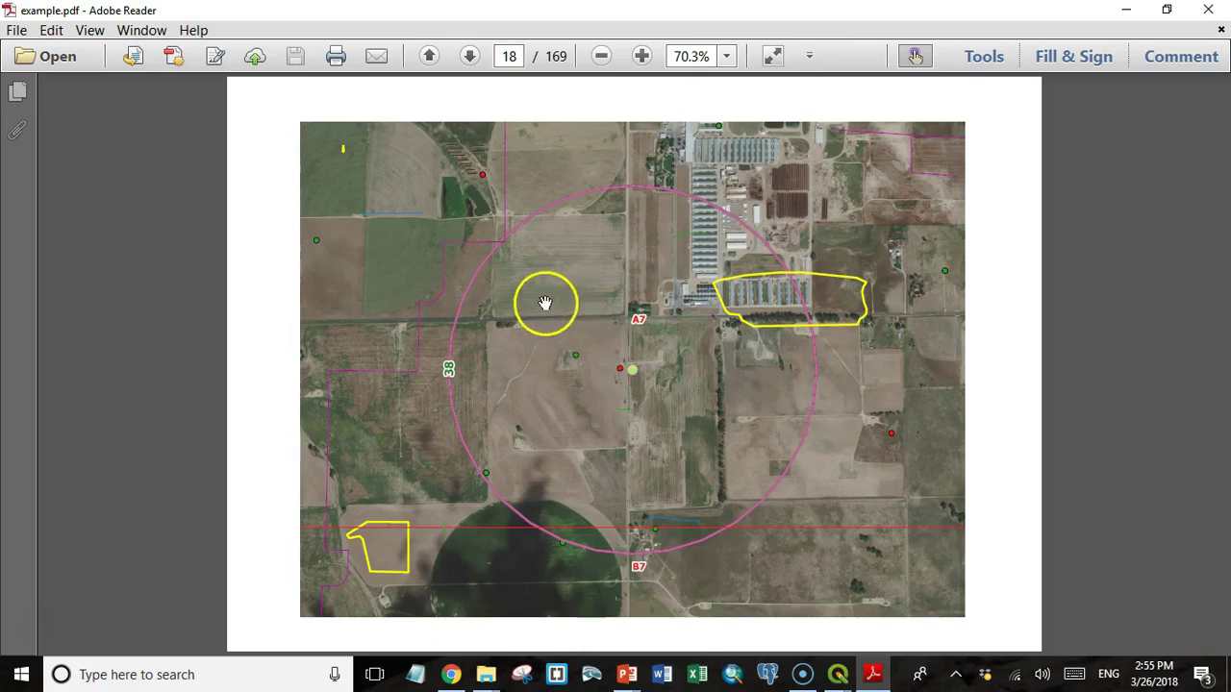